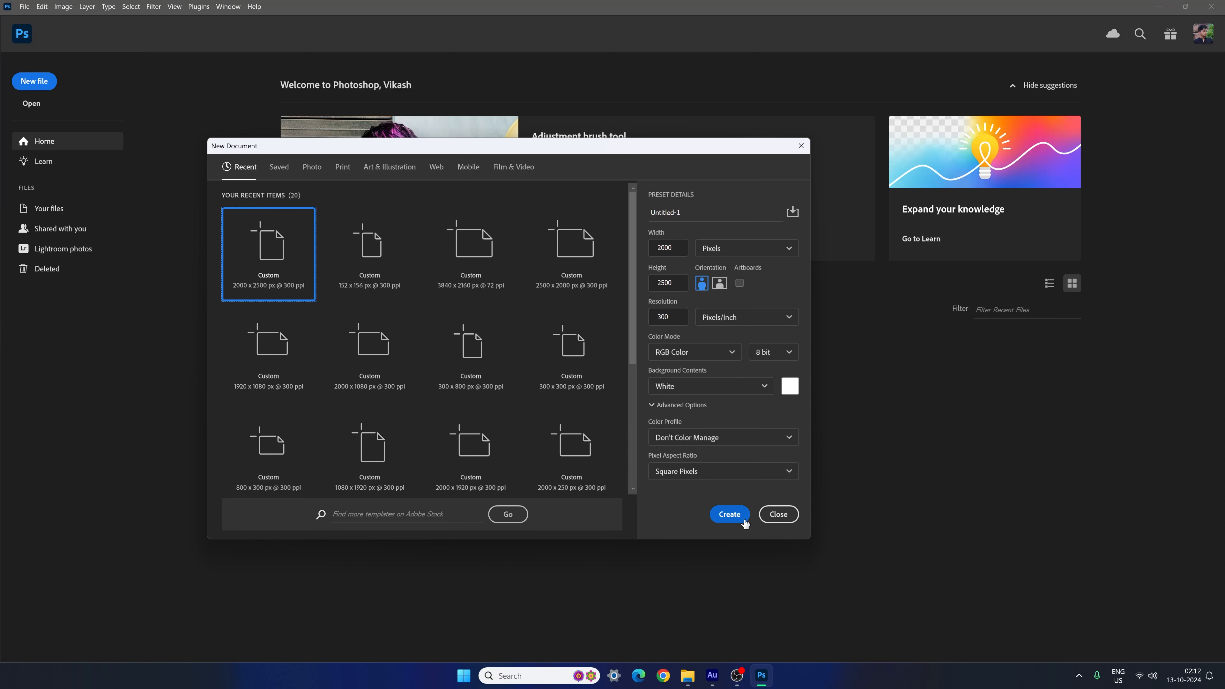
- Create a 2000 x 2500 px, 300 ppi document with a white background and place the blue concert photo from the Assets folder
click(730, 515)
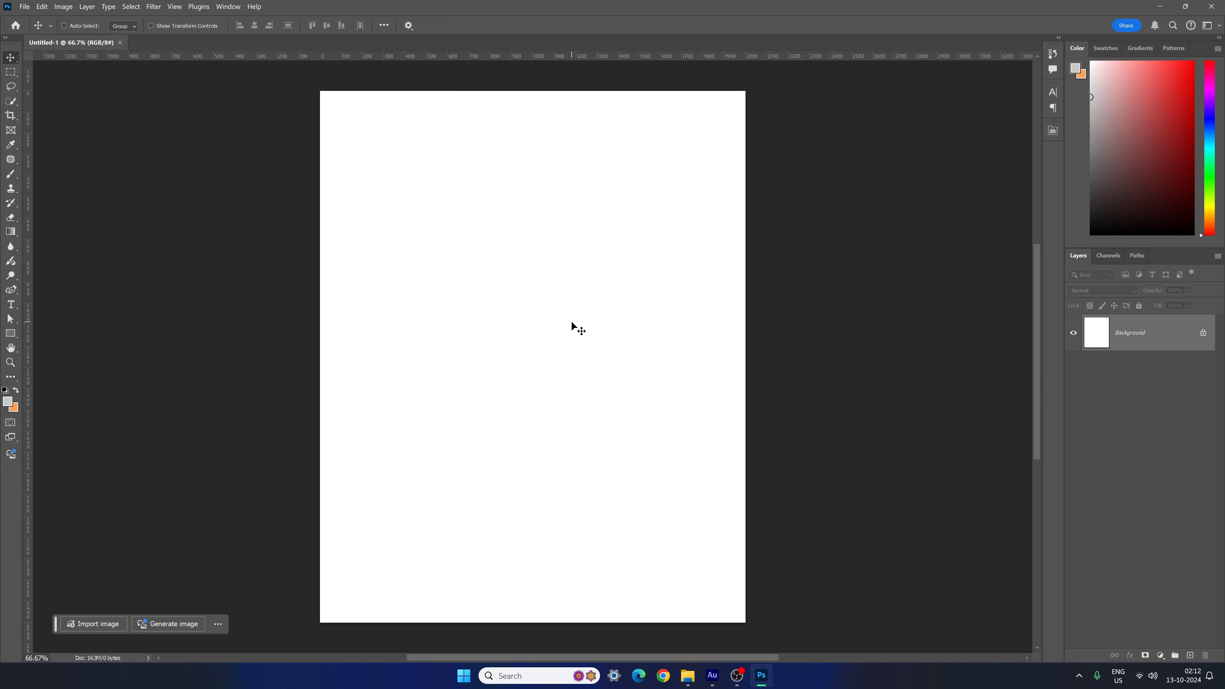
key(ctrl+0)
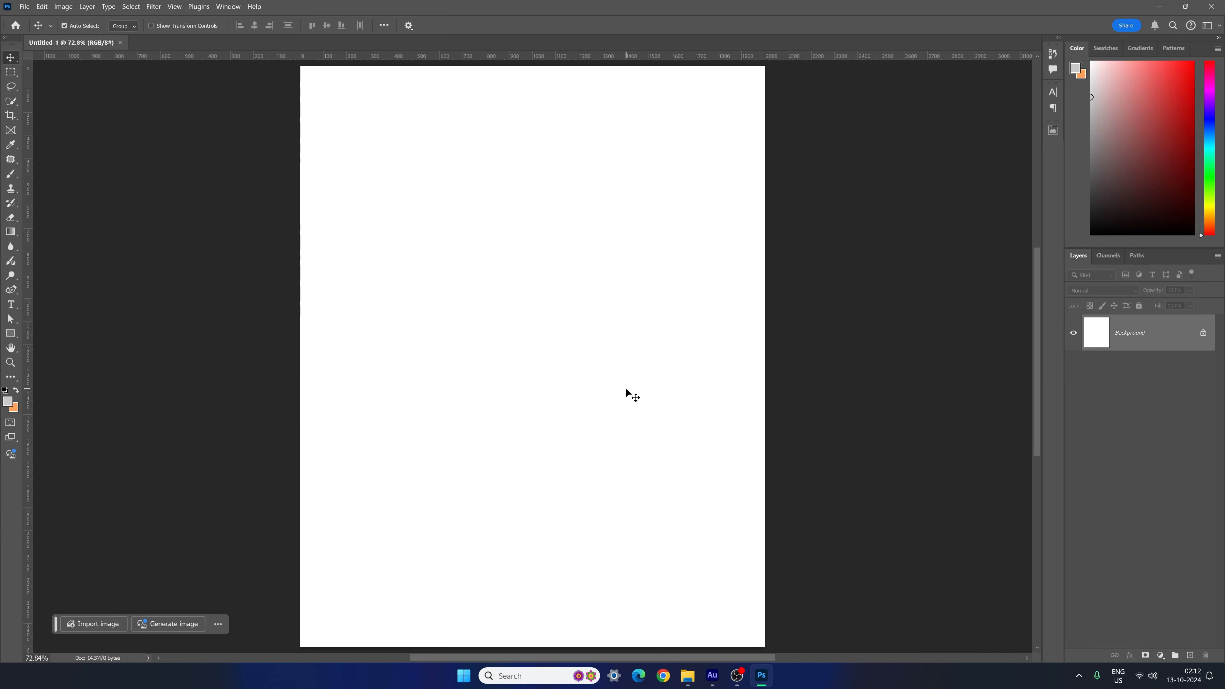
click(688, 677)
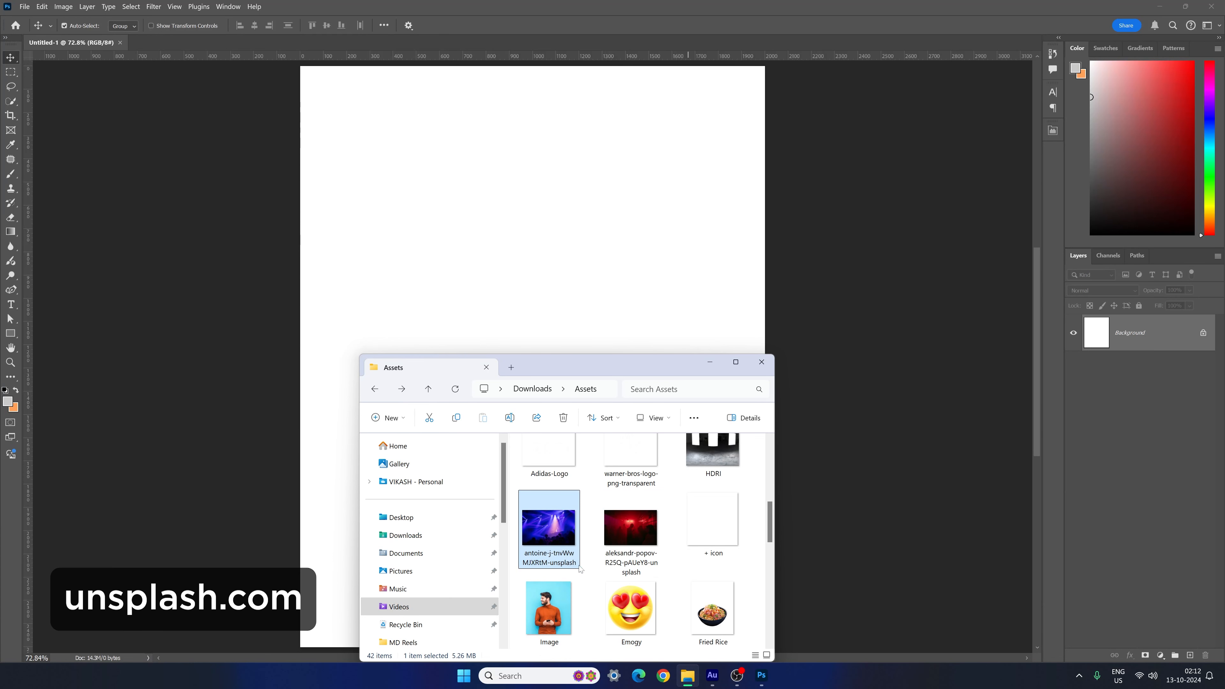
drag(570, 215, 569, 287)
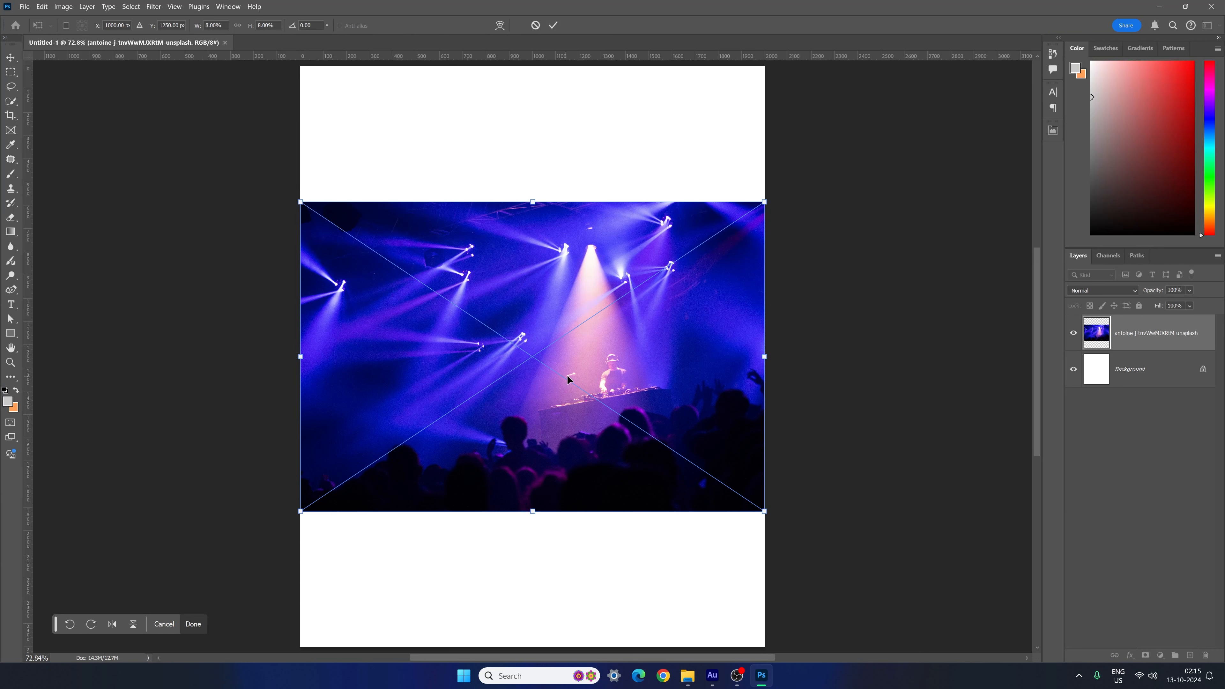
- Scale the placed concert photo proportionally about its centre to fill the canvas height, and add a vertical guide at the canvas centre
key(alt)
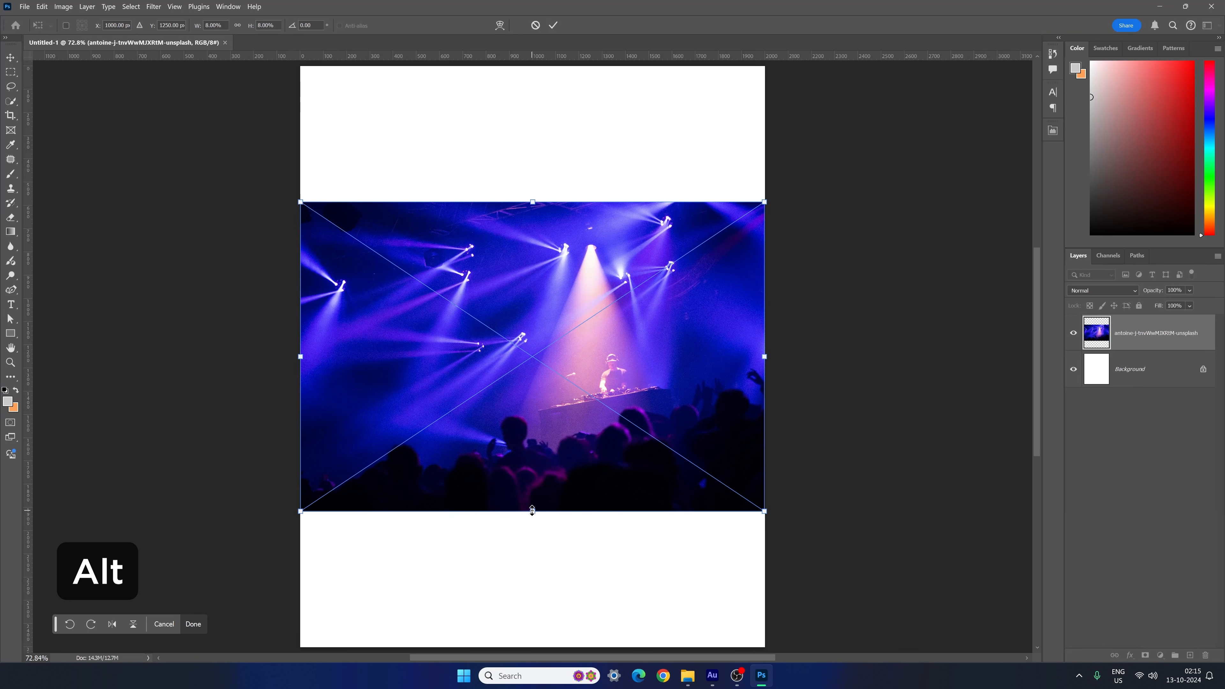
drag(532, 511, 576, 648)
key(shift)
key(Return)
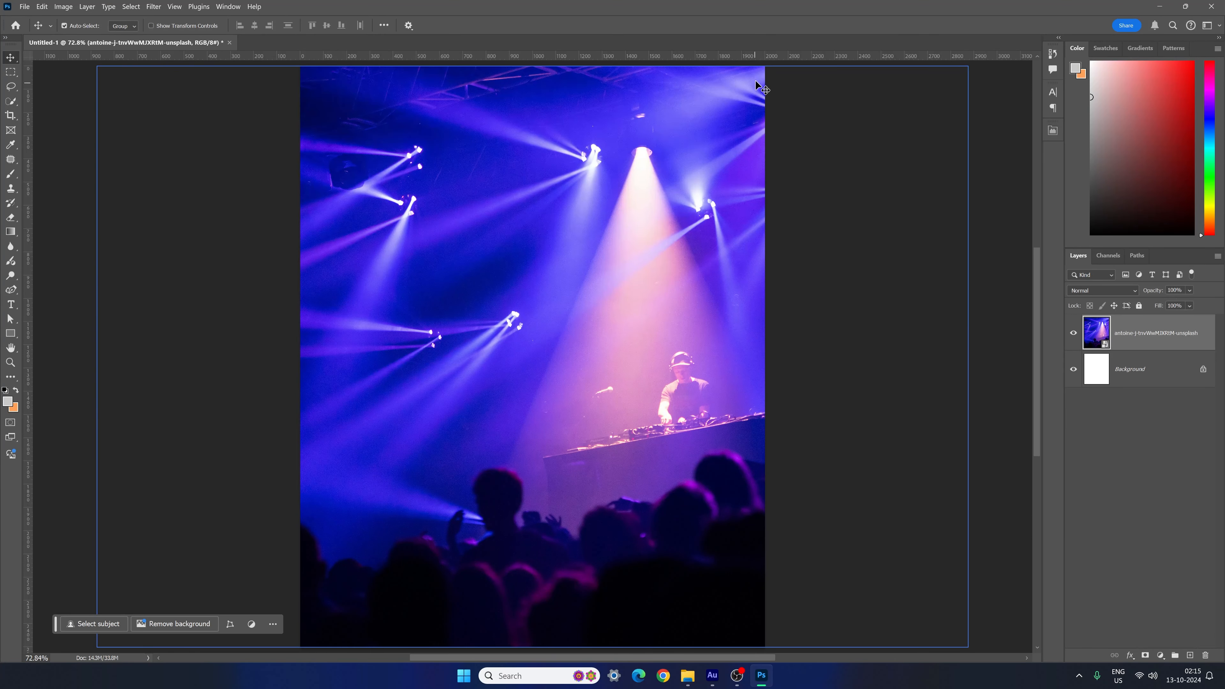
drag(28, 282, 532, 311)
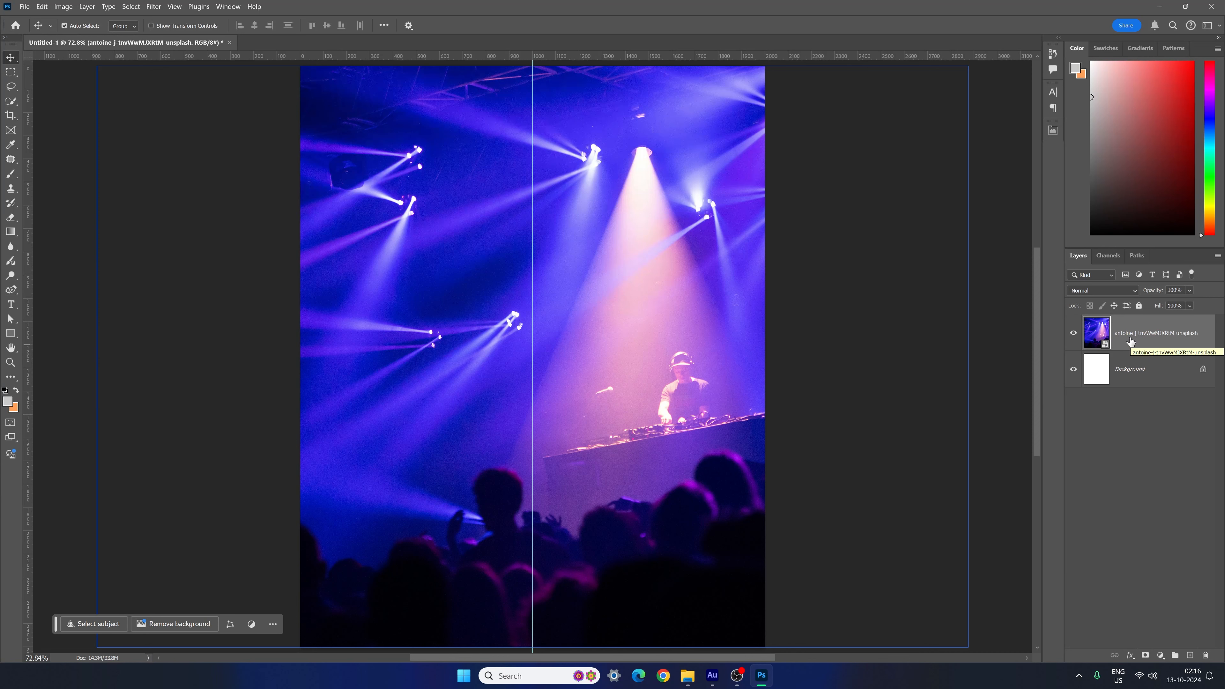
- Rename the concert photo layer as Image
double_click(1149, 334)
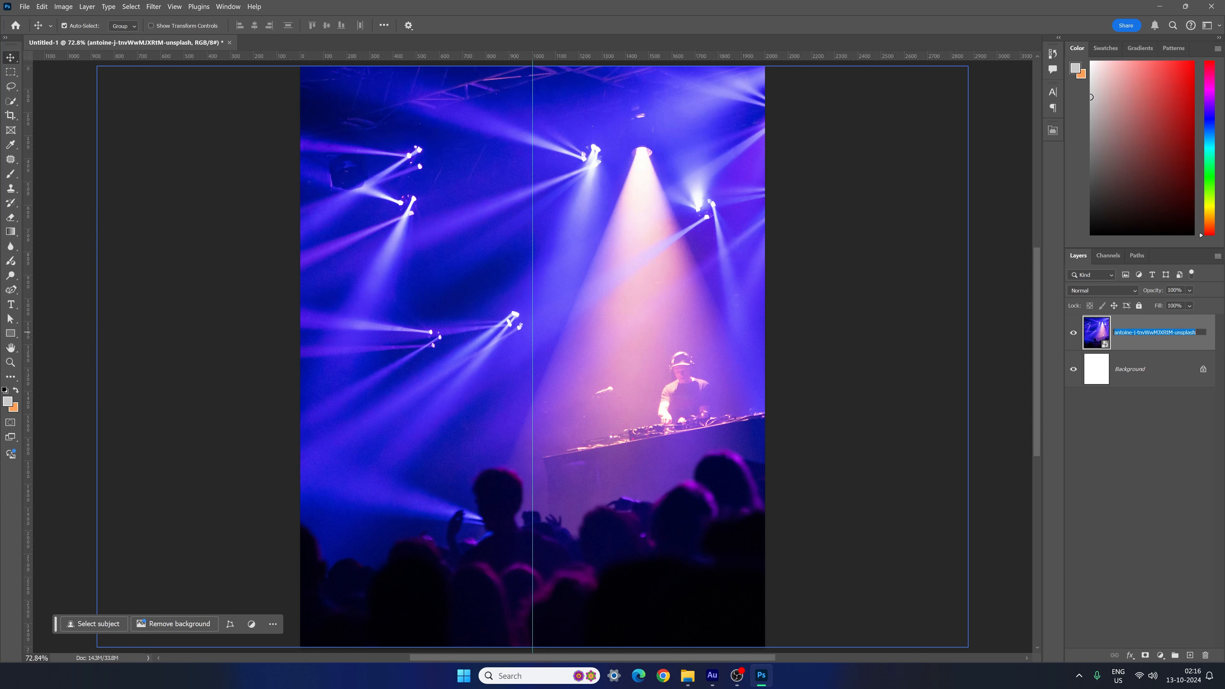
text(Image)
key(Return)
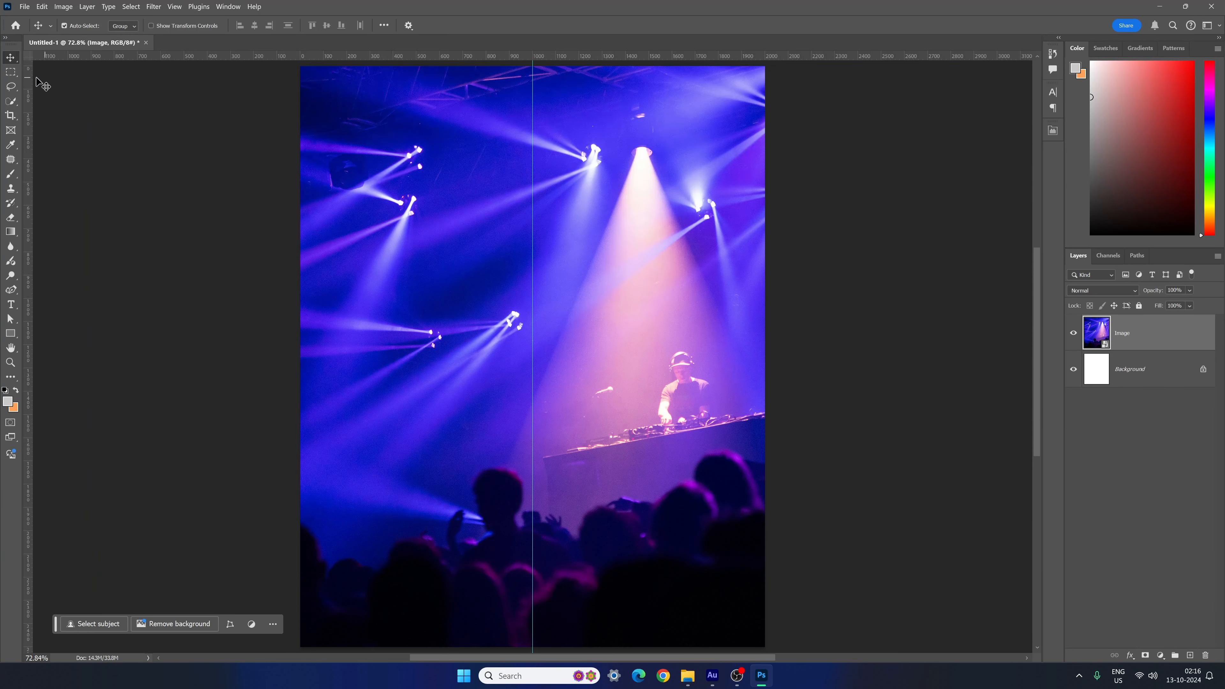
- Select the right half of the canvas up to the centre guide and mask the Image layer to that selection
drag(14, 76, 63, 75)
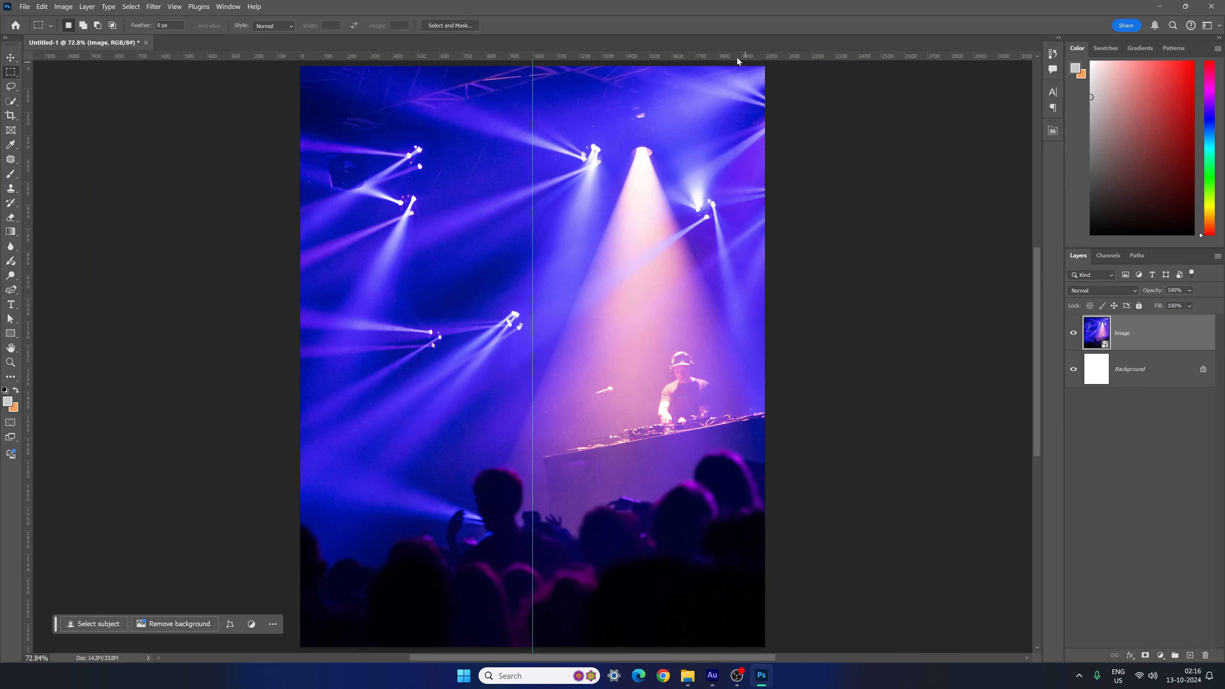
drag(765, 66, 533, 651)
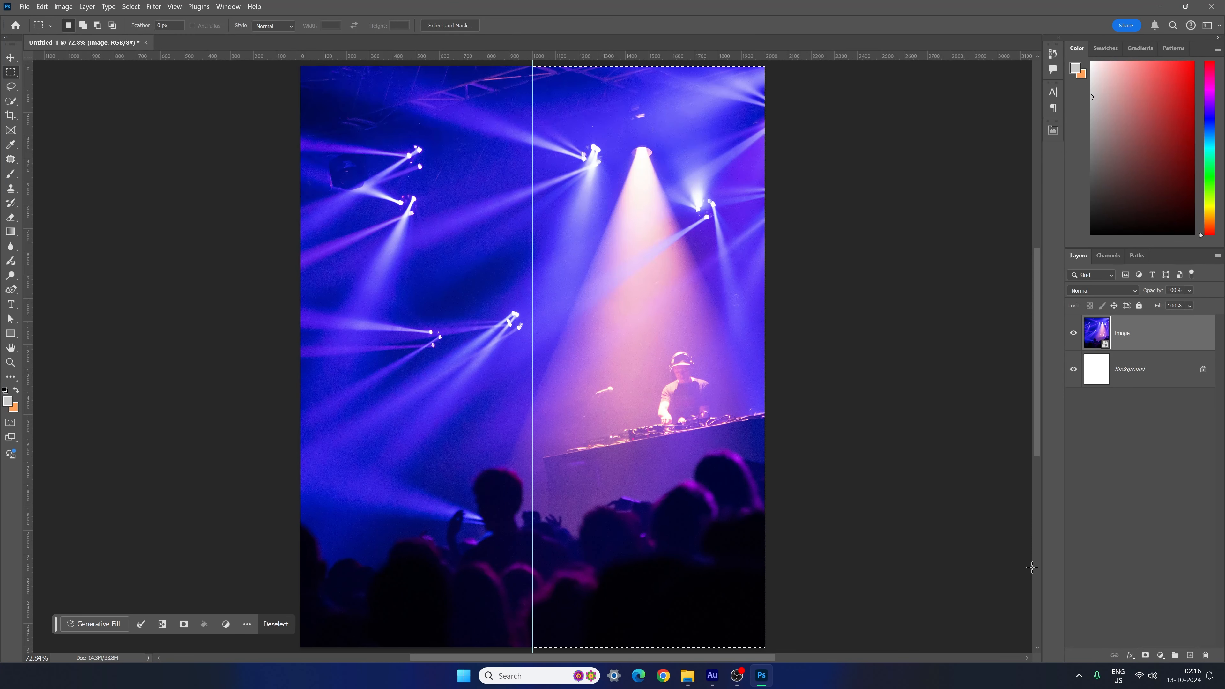
click(1146, 655)
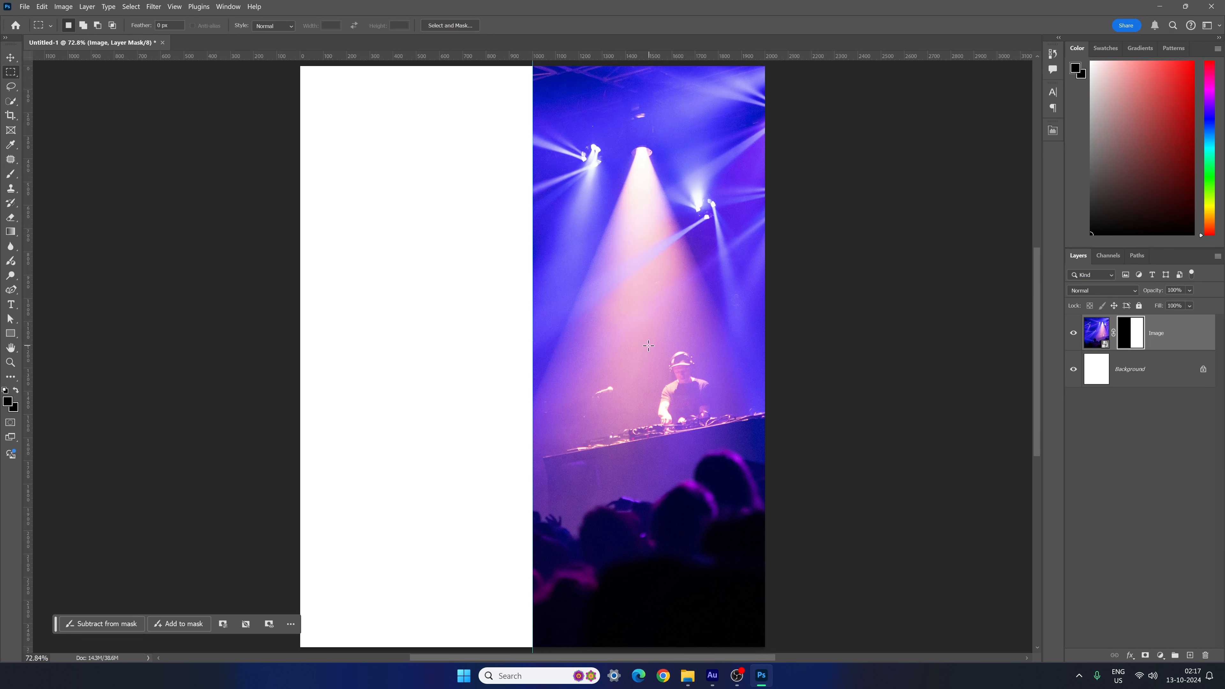
click(11, 57)
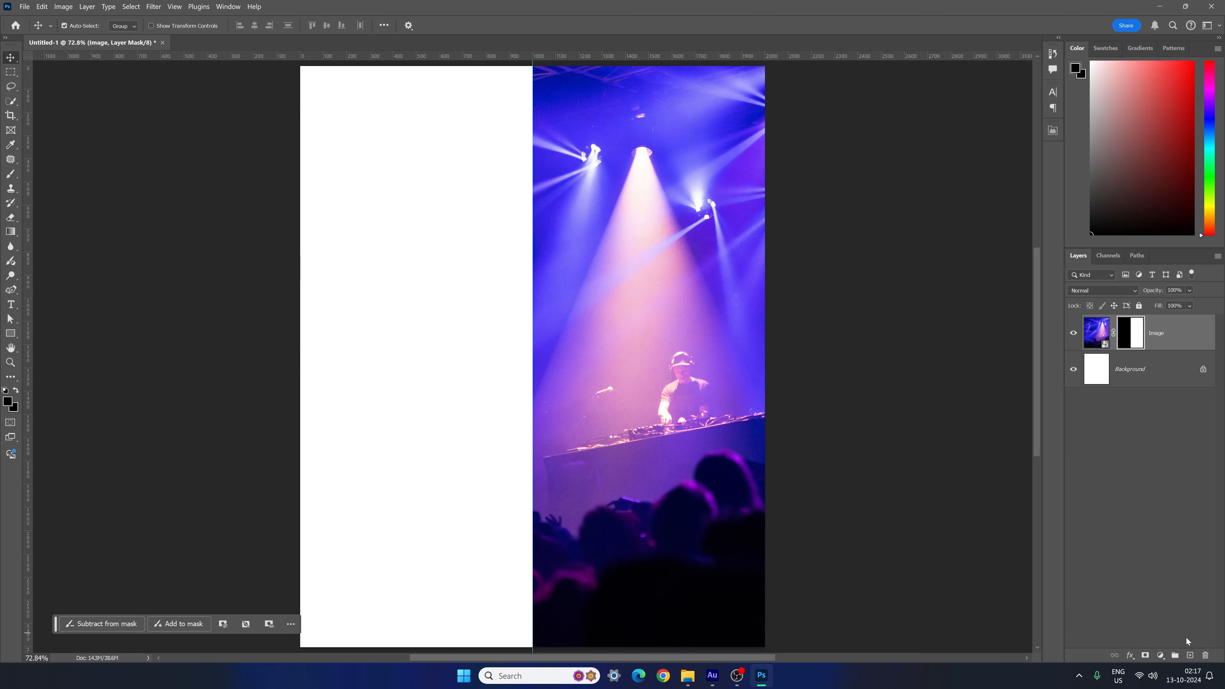
- Add a Curves adjustment above the Image layer and lower the midtones to about input 137, output 107
click(1161, 655)
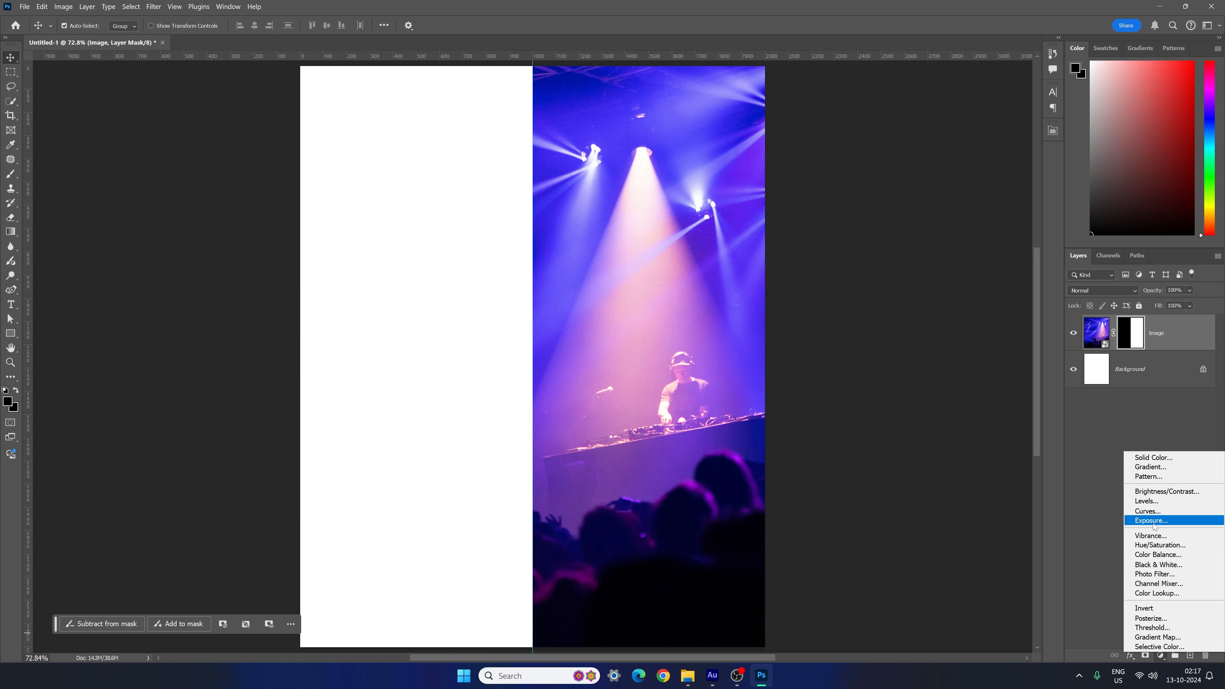
click(1148, 512)
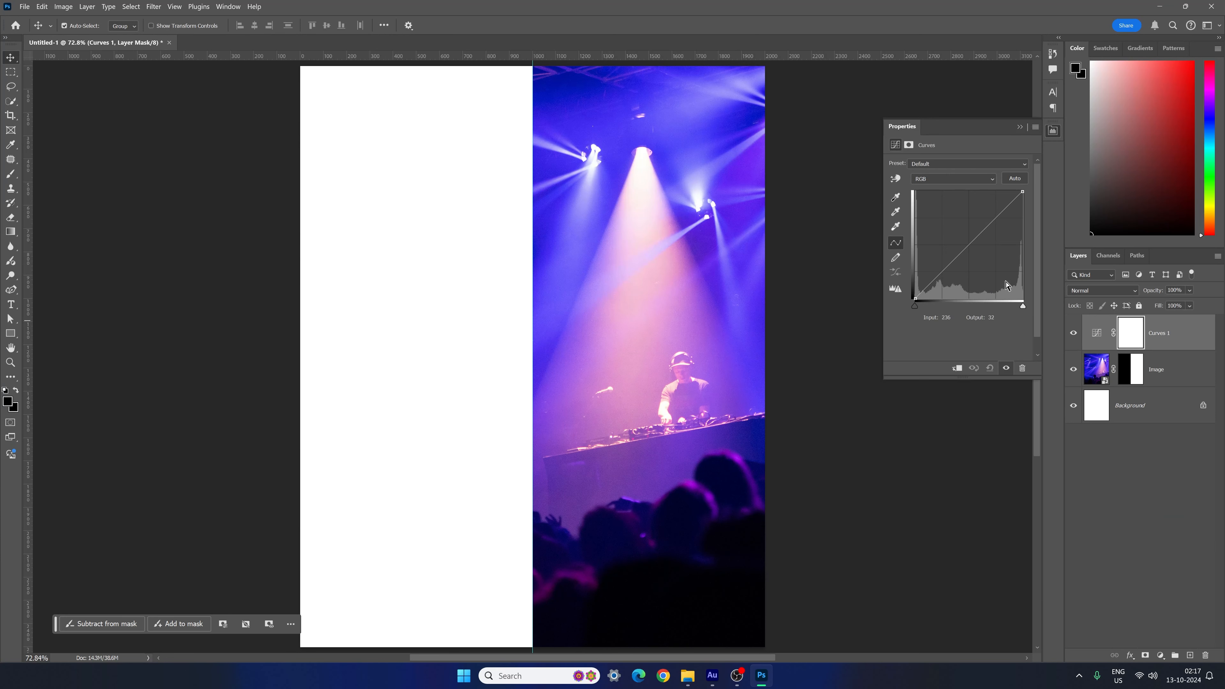
drag(969, 243, 973, 253)
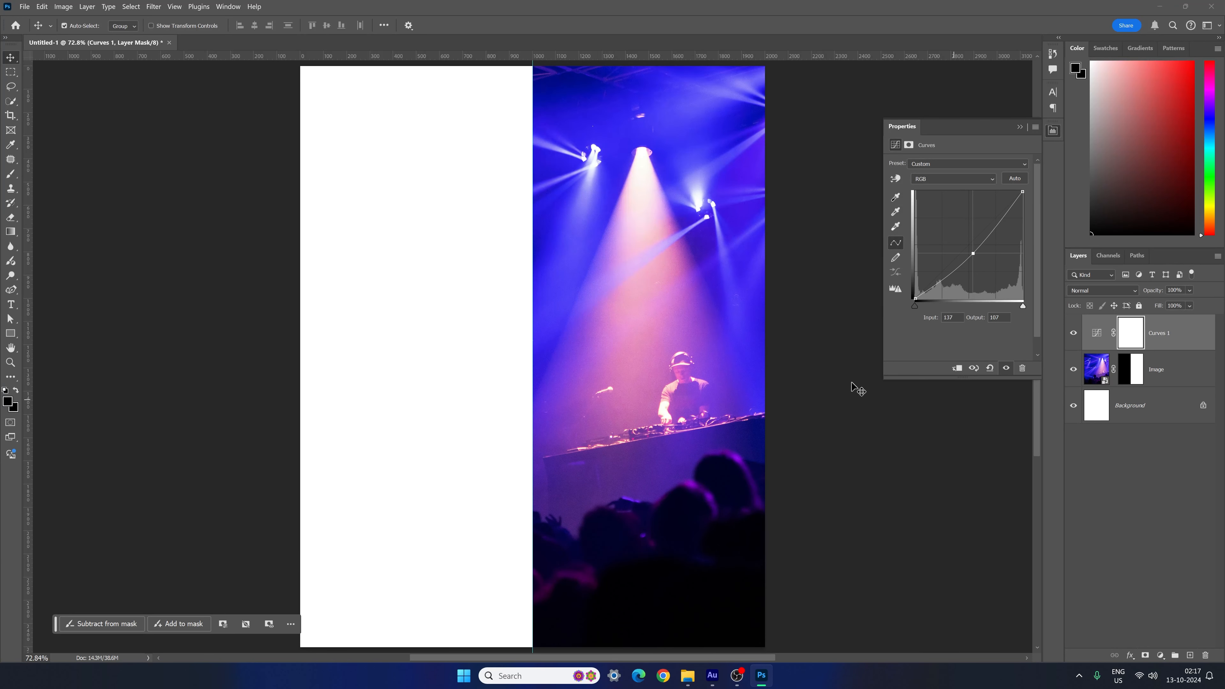
click(751, 285)
click(1055, 134)
click(707, 374)
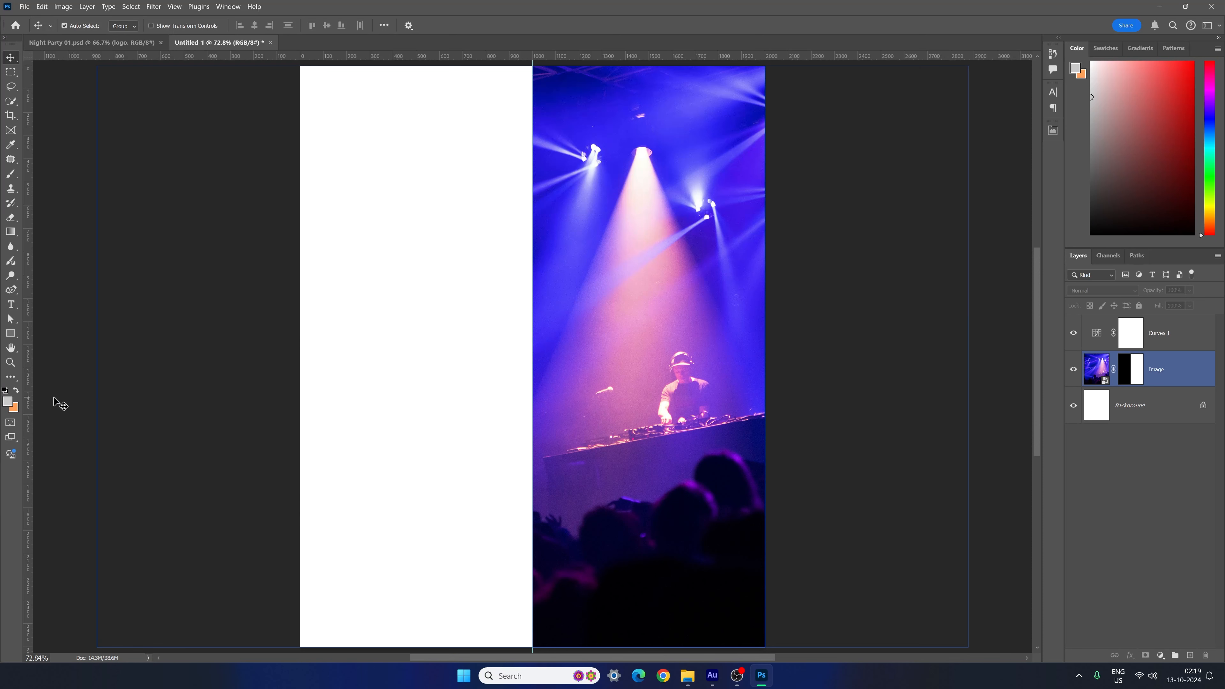
- Set the foreground color to black (#000000)
click(6, 403)
mouse_move(437, 314)
mouse_down()
mouse_move(397, 348)
mouse_move(357, 357)
mouse_up()
click(656, 186)
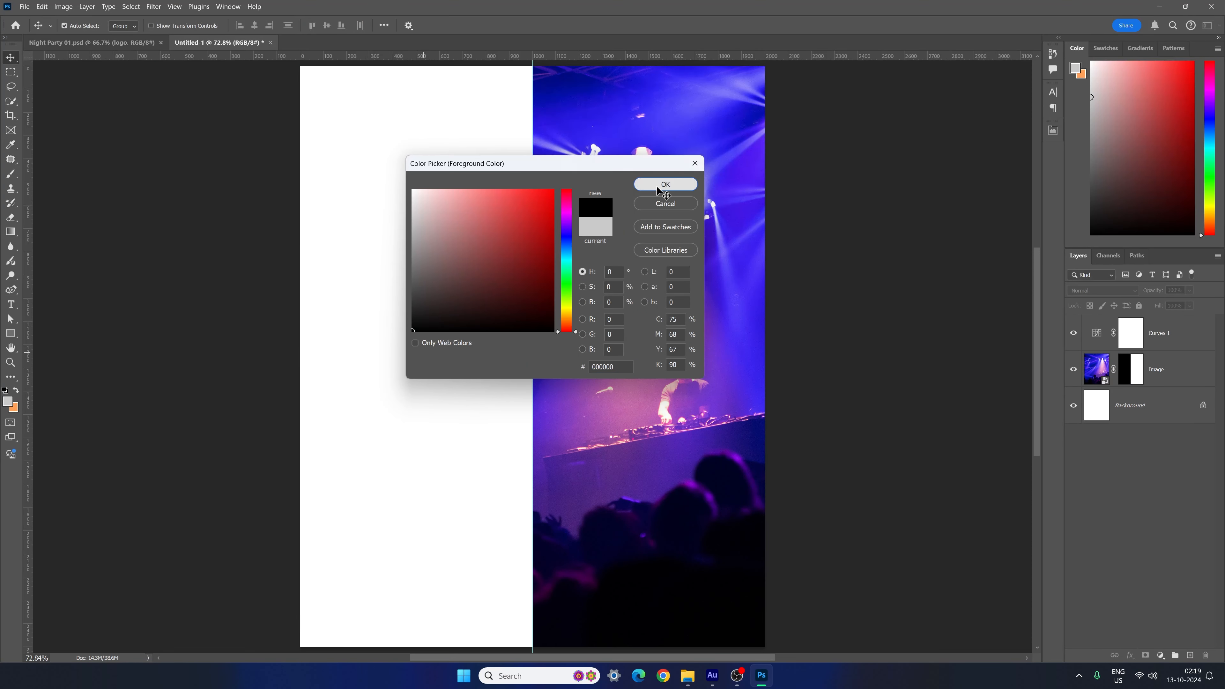
- Draw a horizontal black-to-transparent linear gradient, using the Basics preset, inward from beyond the photo's right edge
click(10, 231)
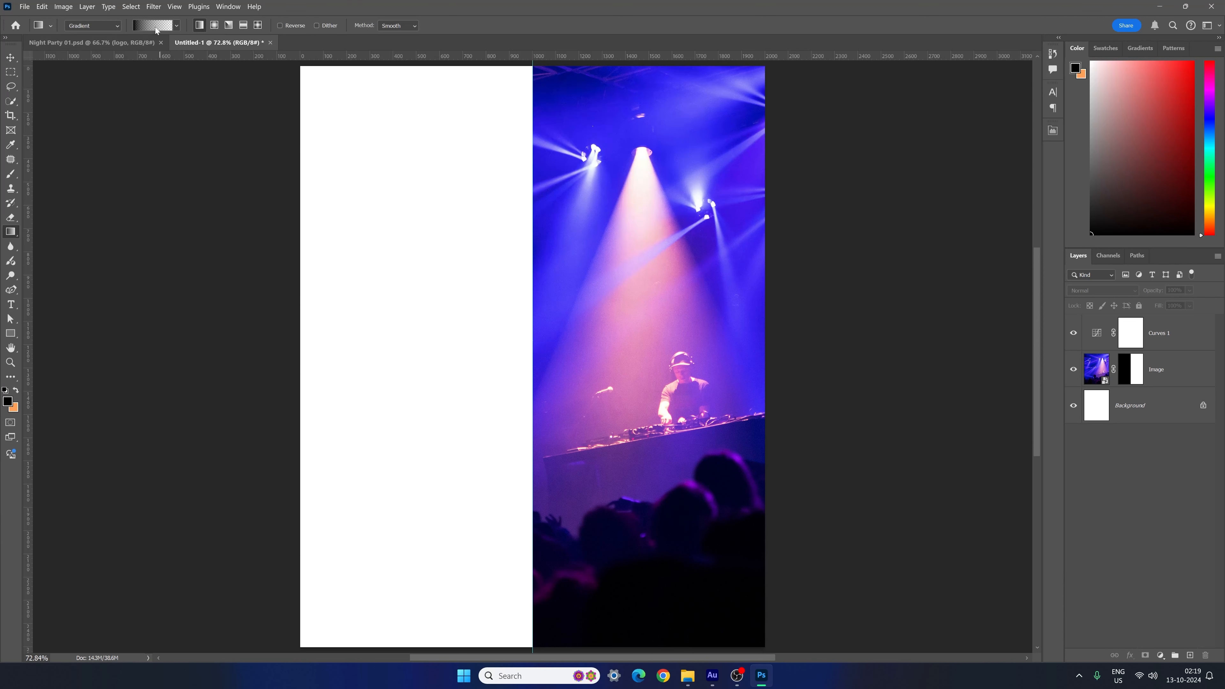
click(176, 25)
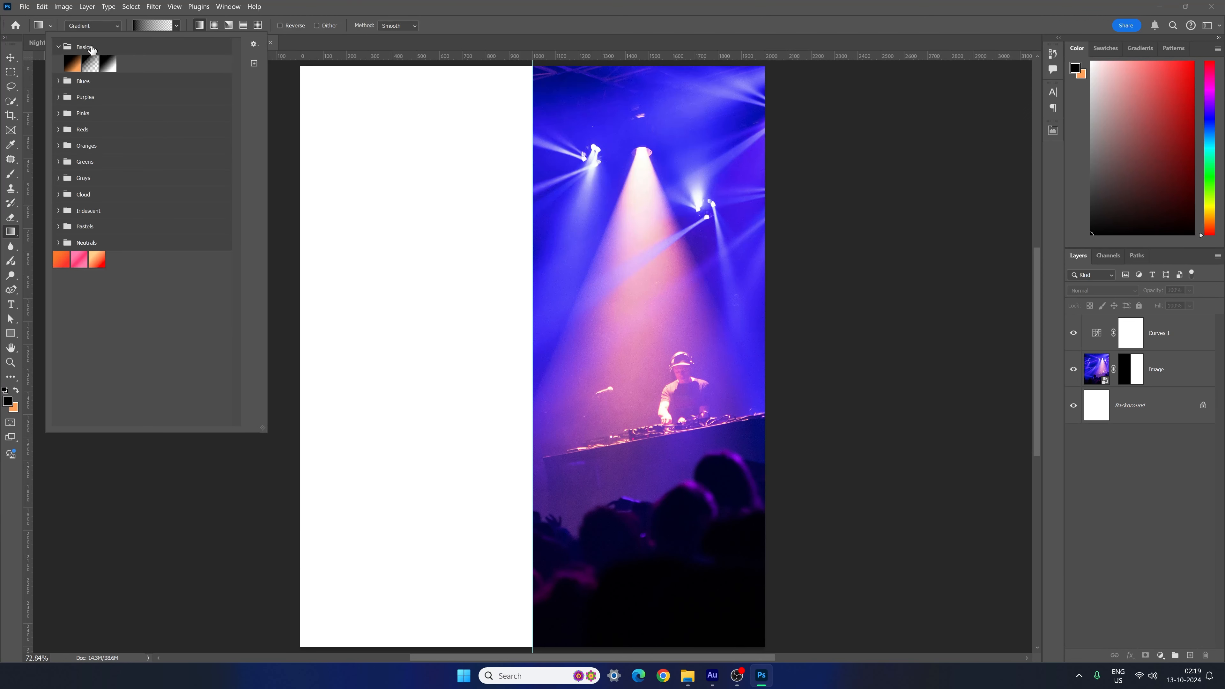
double_click(91, 68)
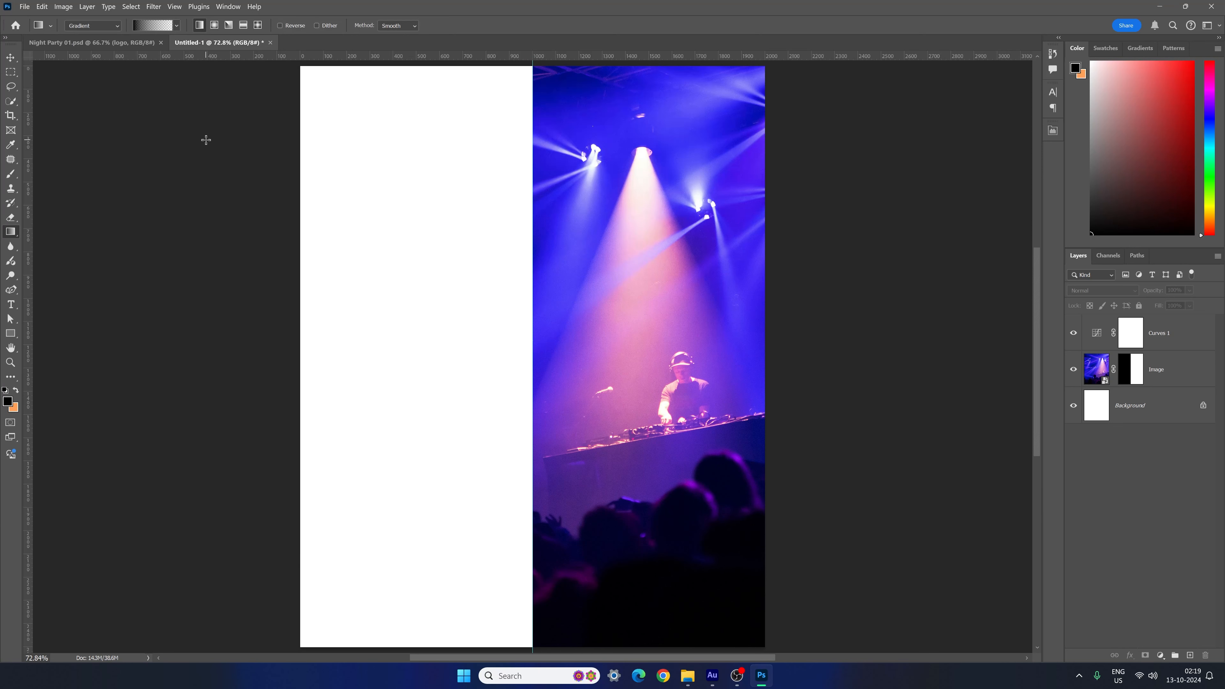
drag(872, 347, 563, 350)
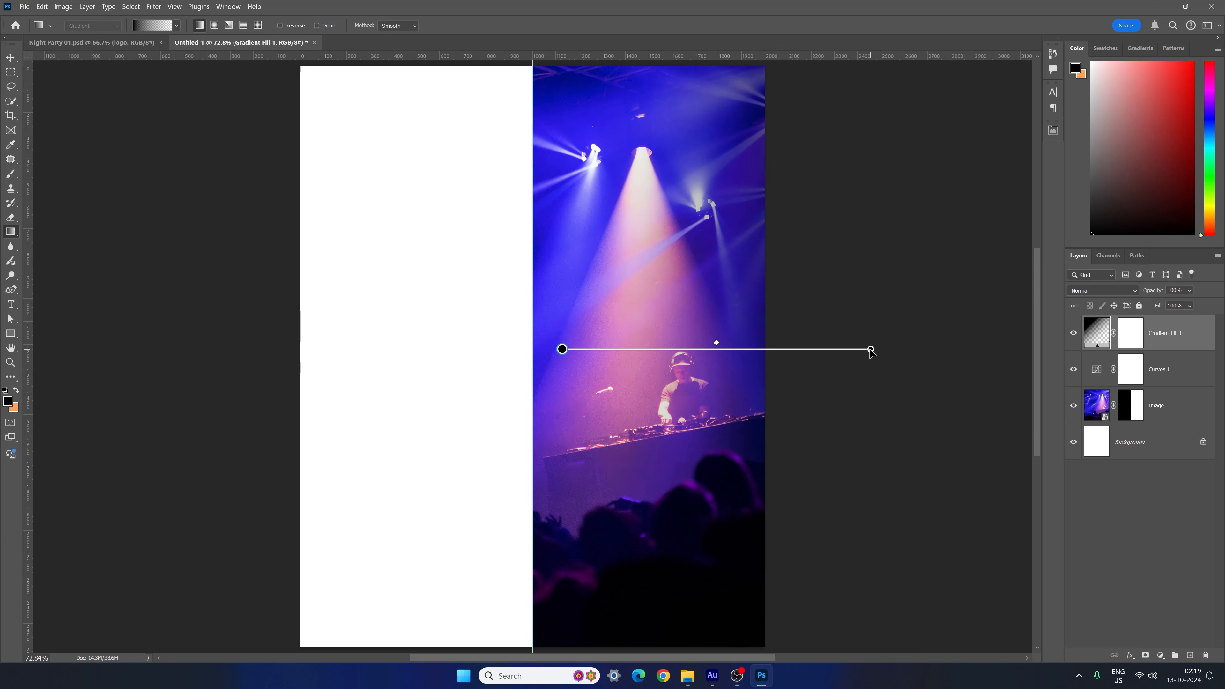
mouse_move(871, 349)
mouse_down()
mouse_move(881, 350)
mouse_move(863, 350)
mouse_up()
key(v)
click(1114, 482)
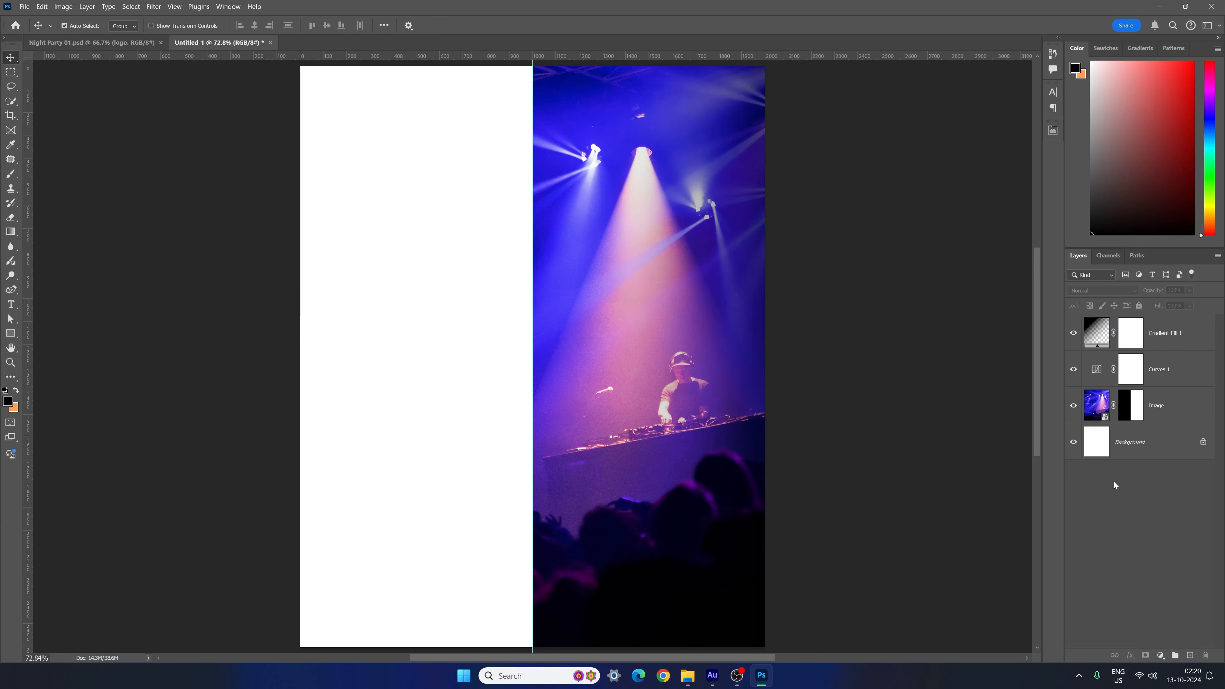
- Draw a tall rectangle about 357 x 1389 px on the white left half of the canvas
click(405, 333)
click(80, 316)
drag(11, 333, 62, 336)
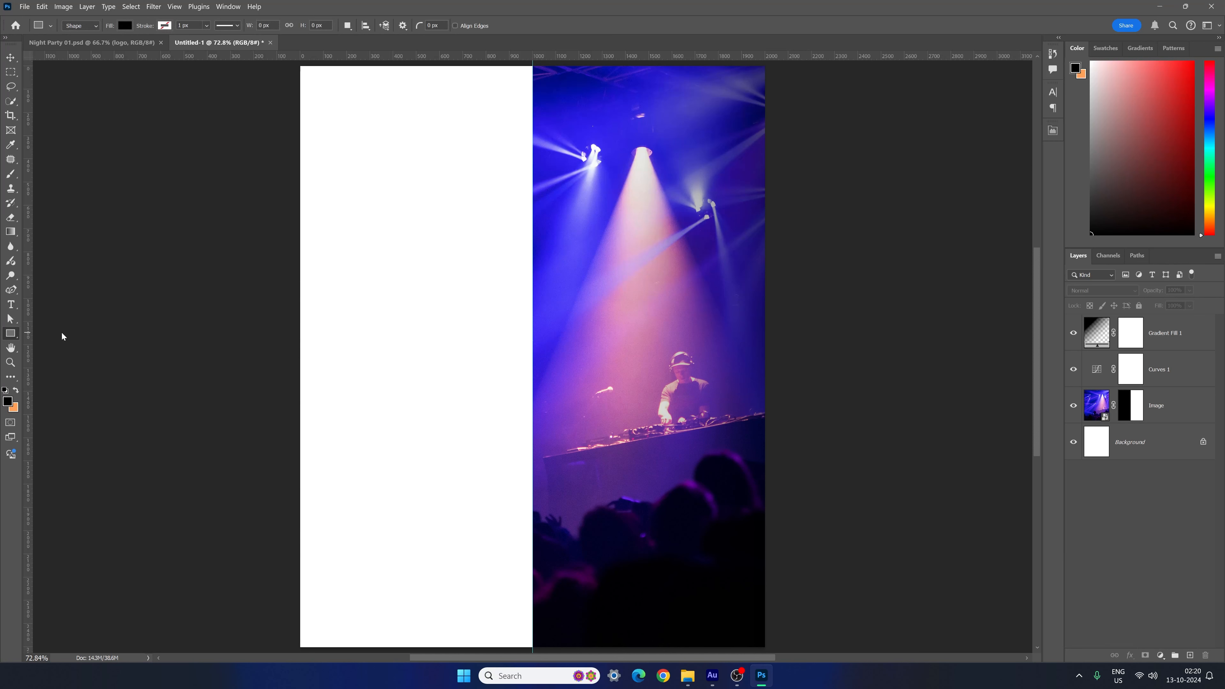
drag(423, 190, 506, 512)
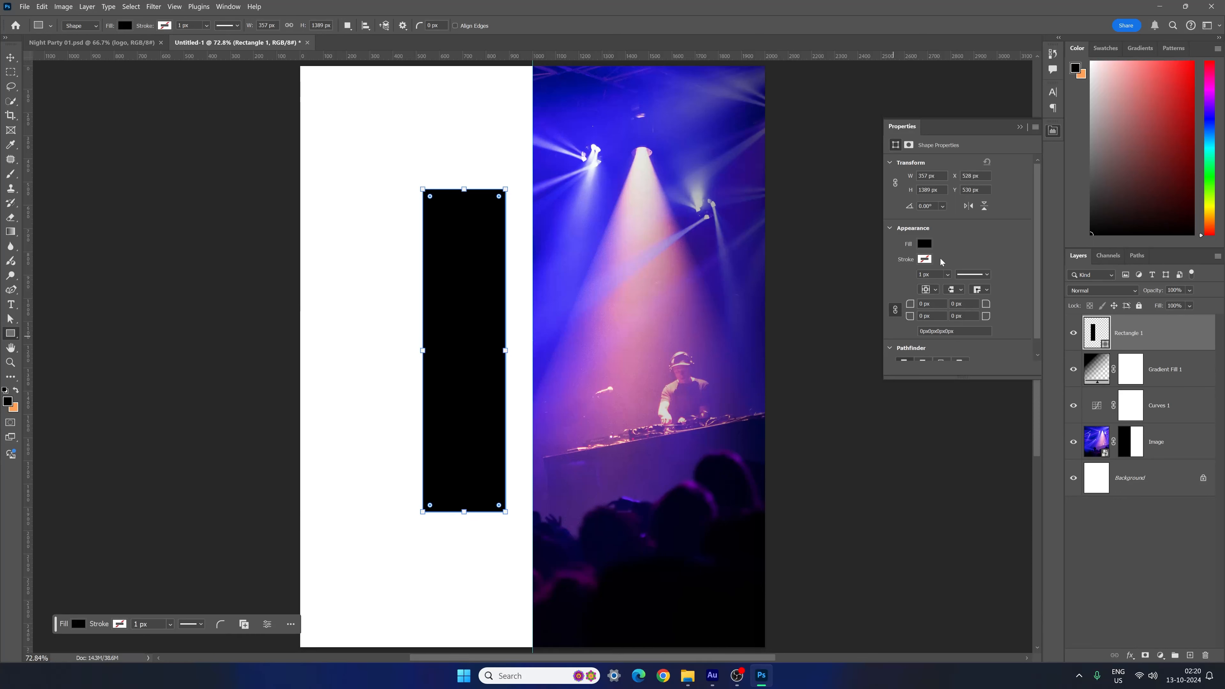
- Fill the rectangle with bright red from the recently used colors, with no stroke
click(925, 244)
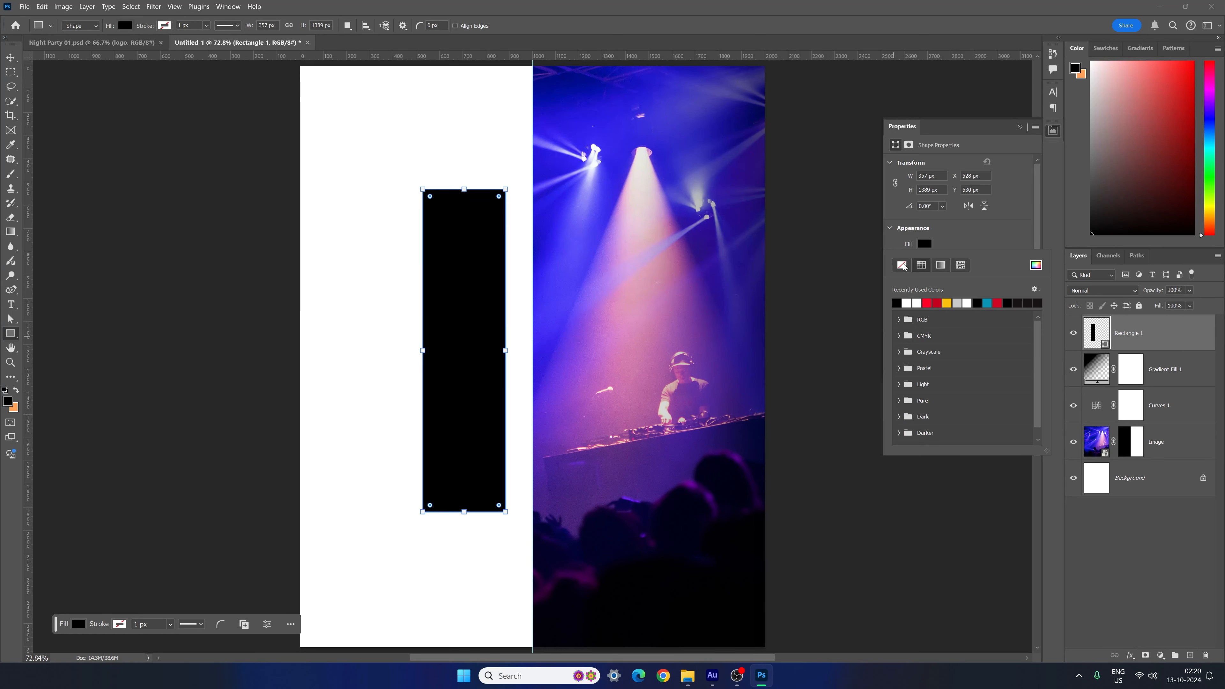
click(929, 303)
click(951, 246)
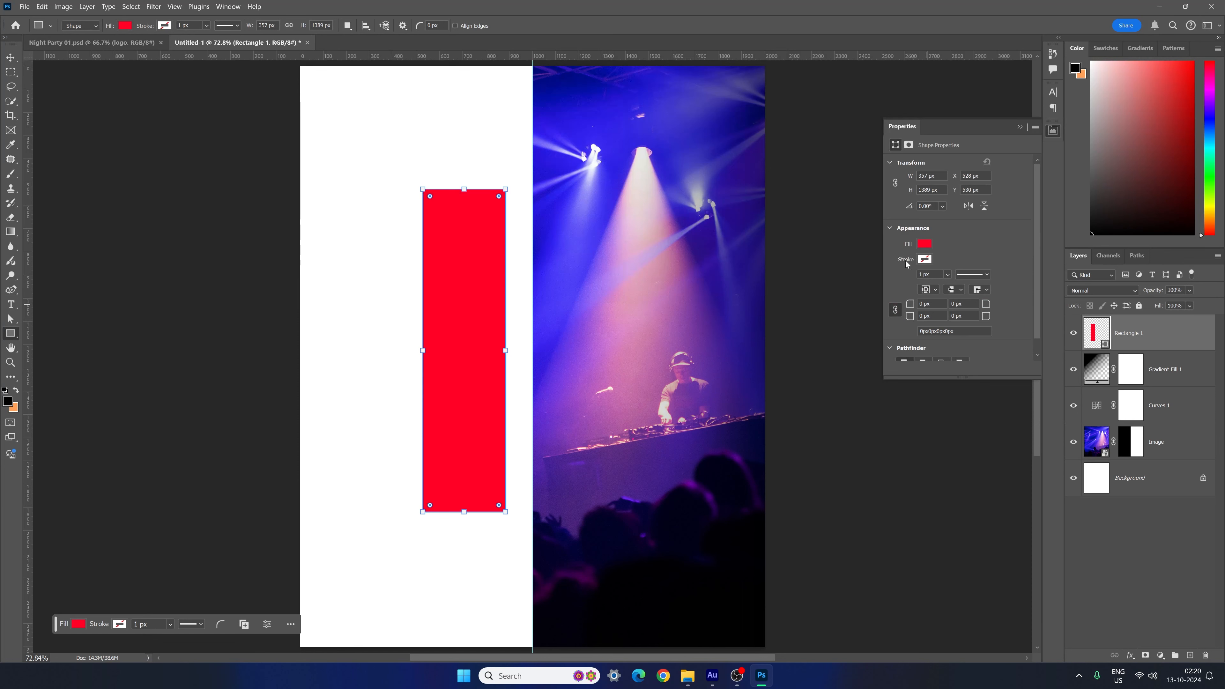
click(924, 259)
click(951, 257)
- Resize the red rectangle to 350 x 1400 px and round all four corners to 175 px
click(896, 182)
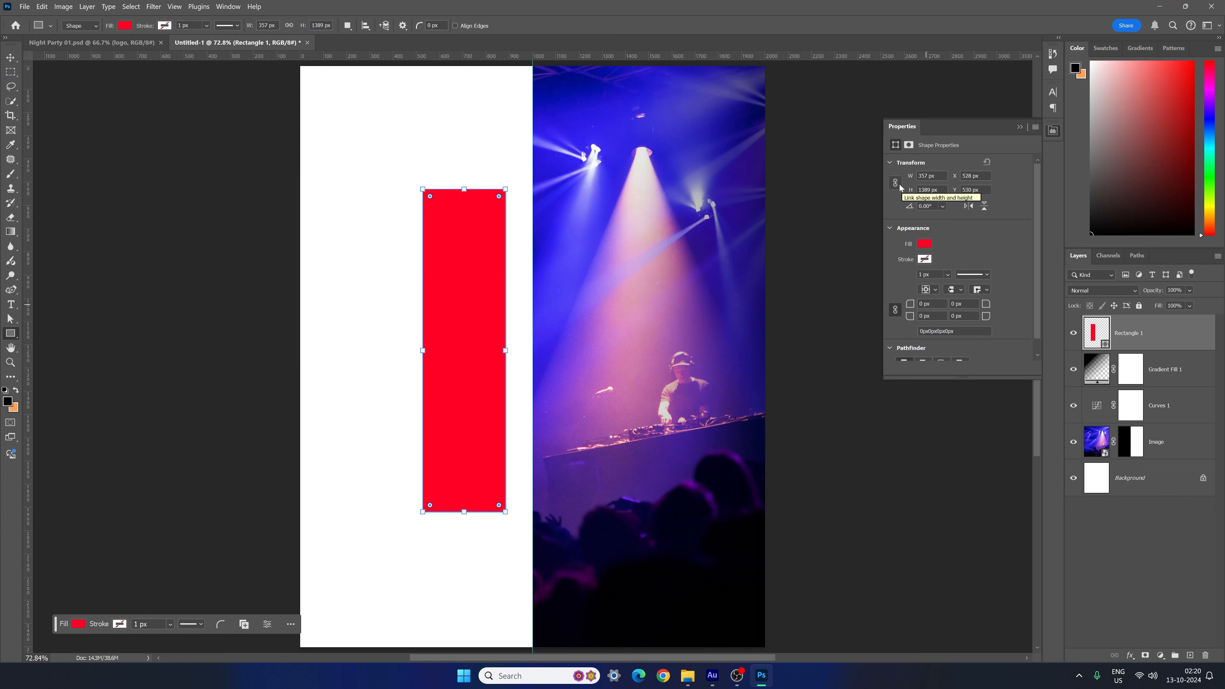
click(929, 176)
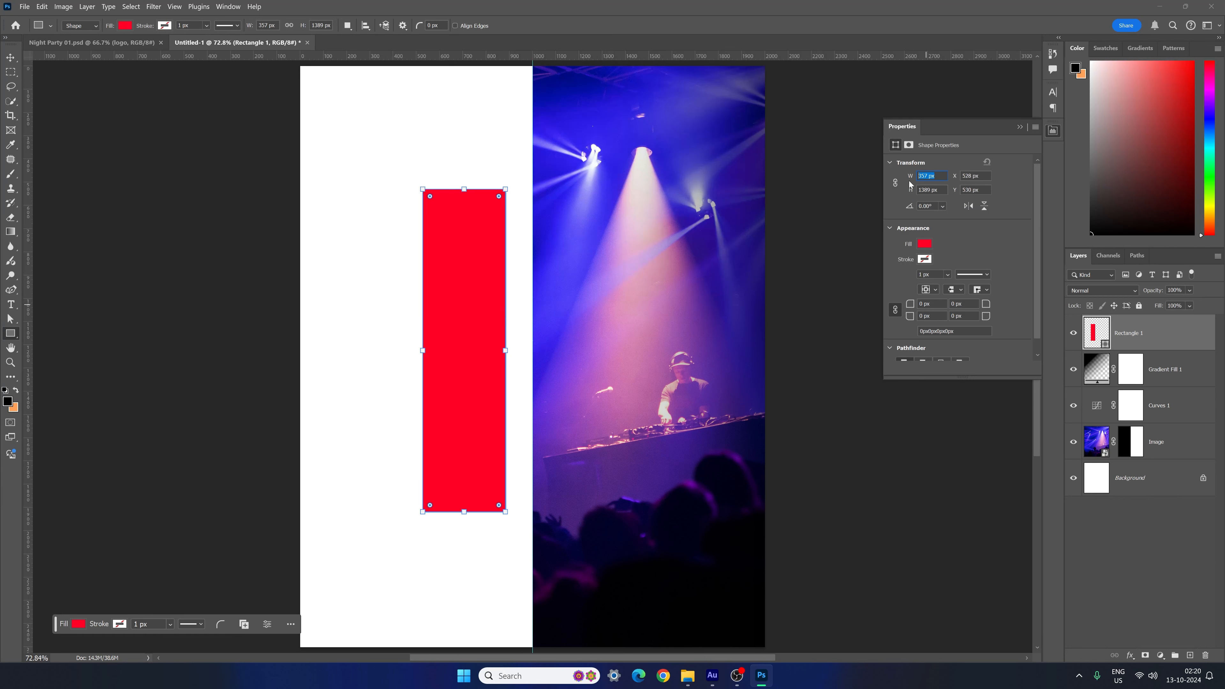
text(350)
key(Tab)
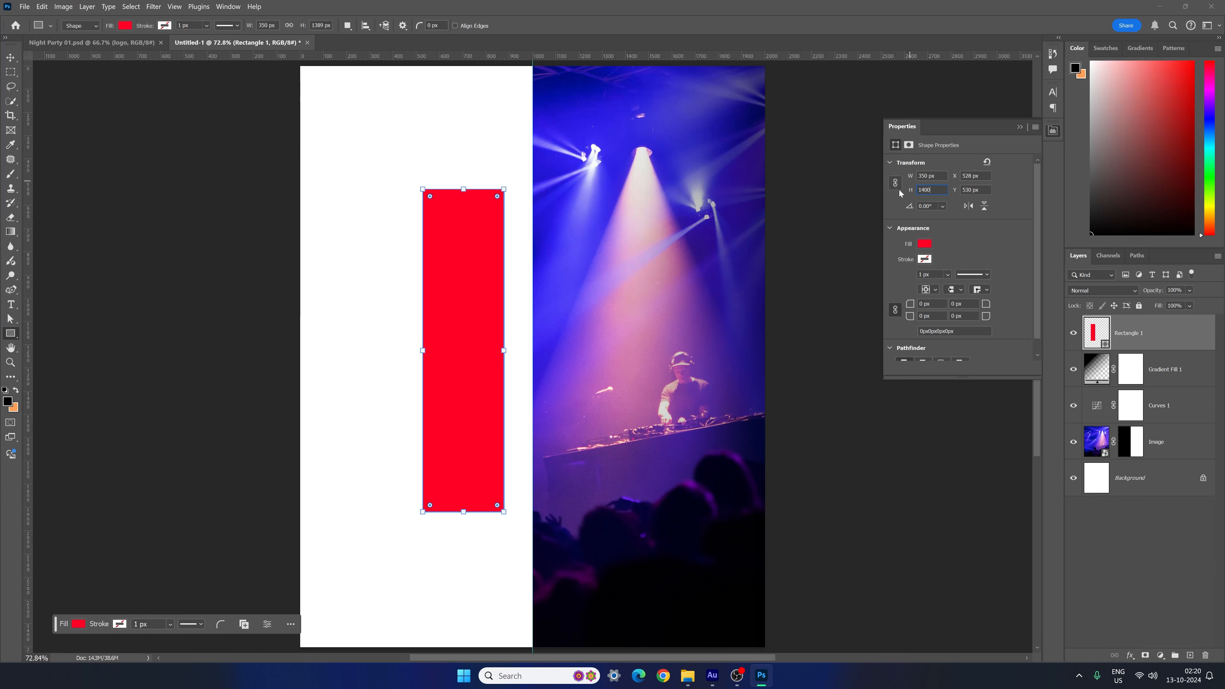
key(Return)
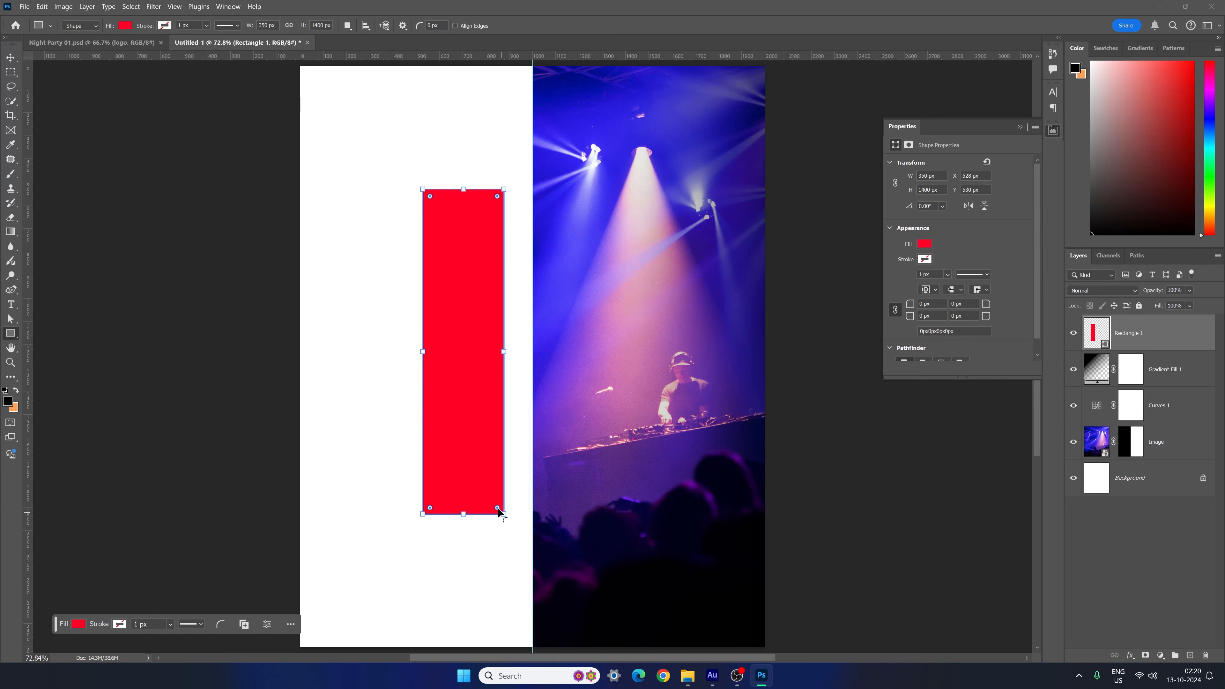
drag(498, 507, 487, 458)
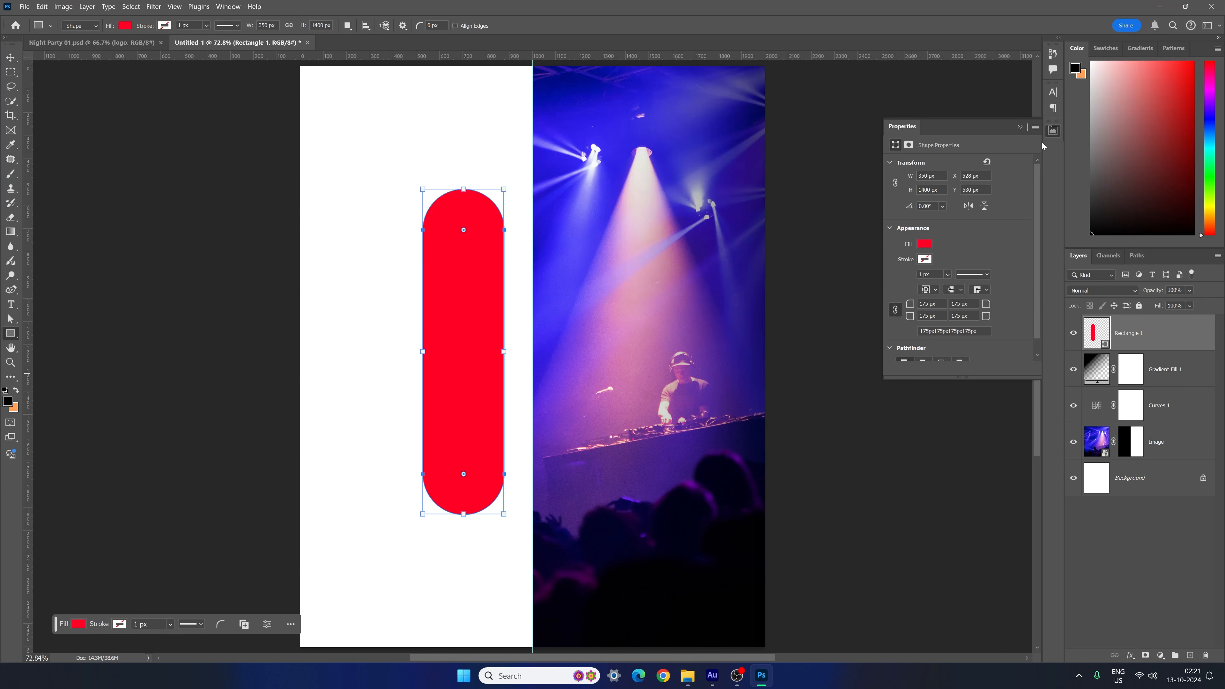
click(1054, 131)
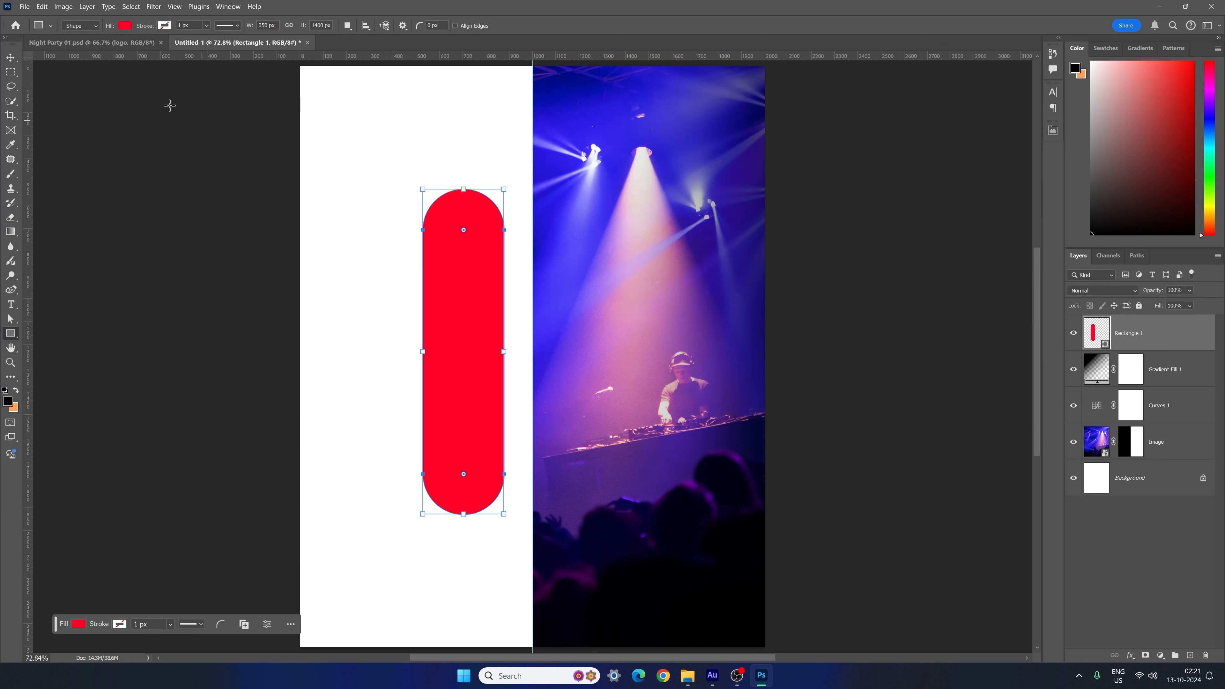
- Move the red pill shape to the centre of the canvas, over the vertical guide
click(10, 58)
drag(458, 381, 521, 380)
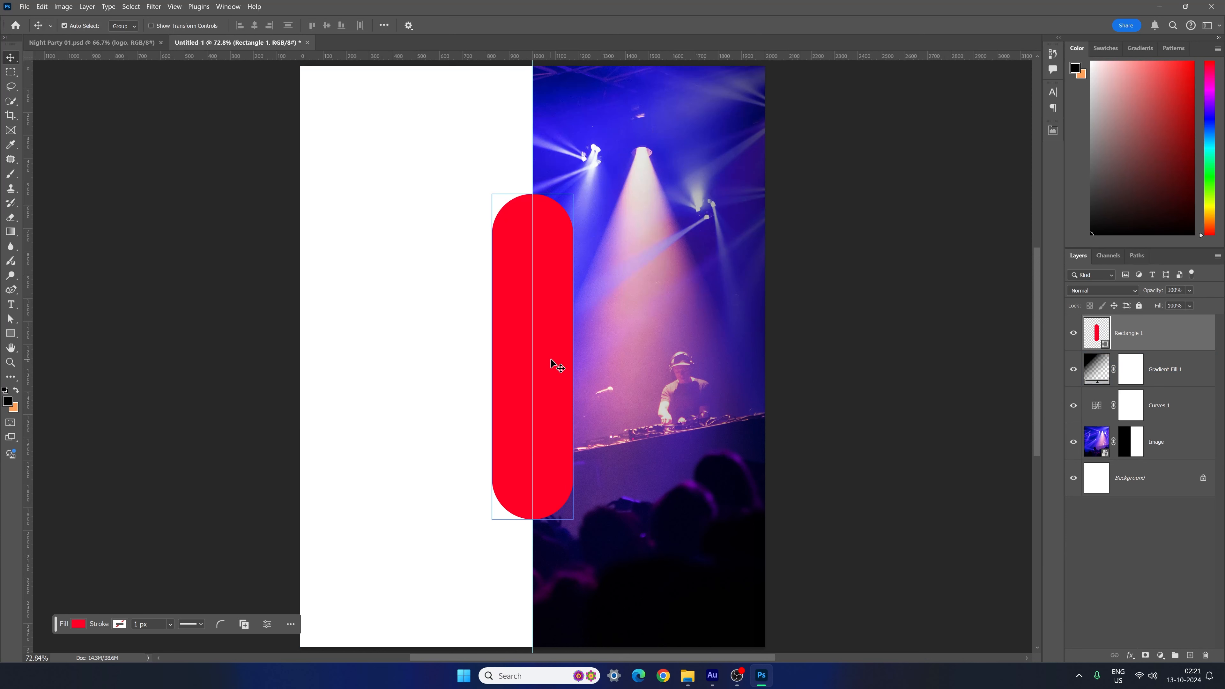
- Rotate the red pill 45° clockwise about its centre
key(ctrl+t)
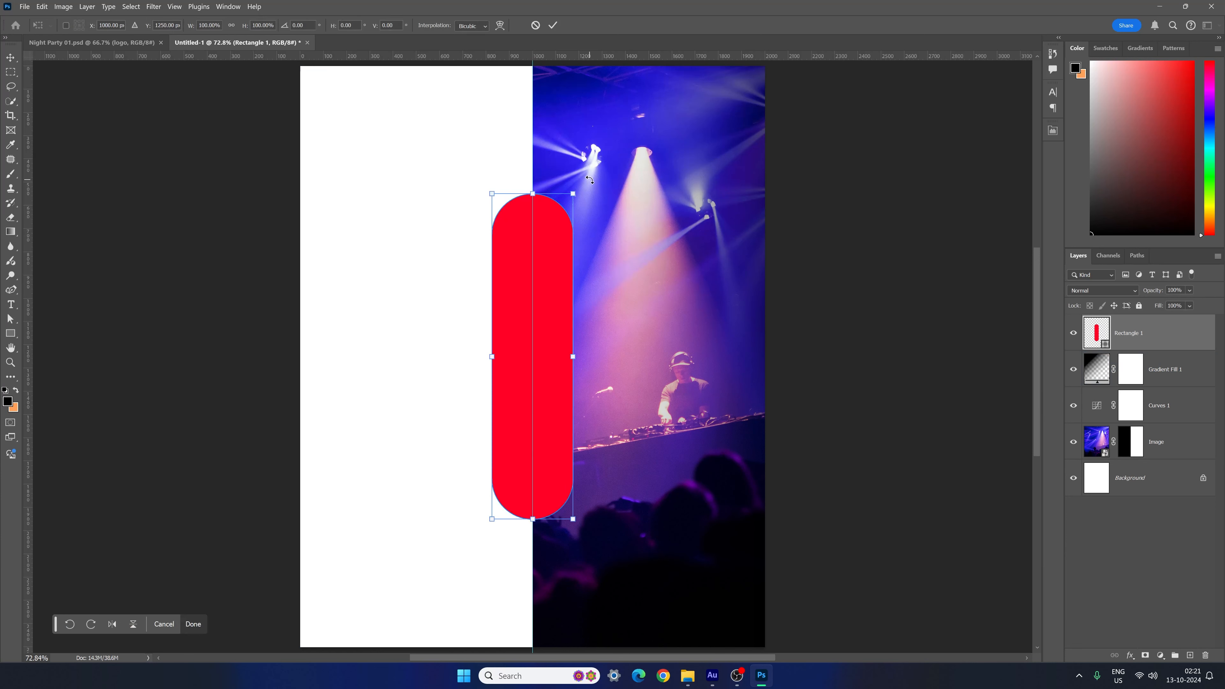
drag(618, 172, 668, 267)
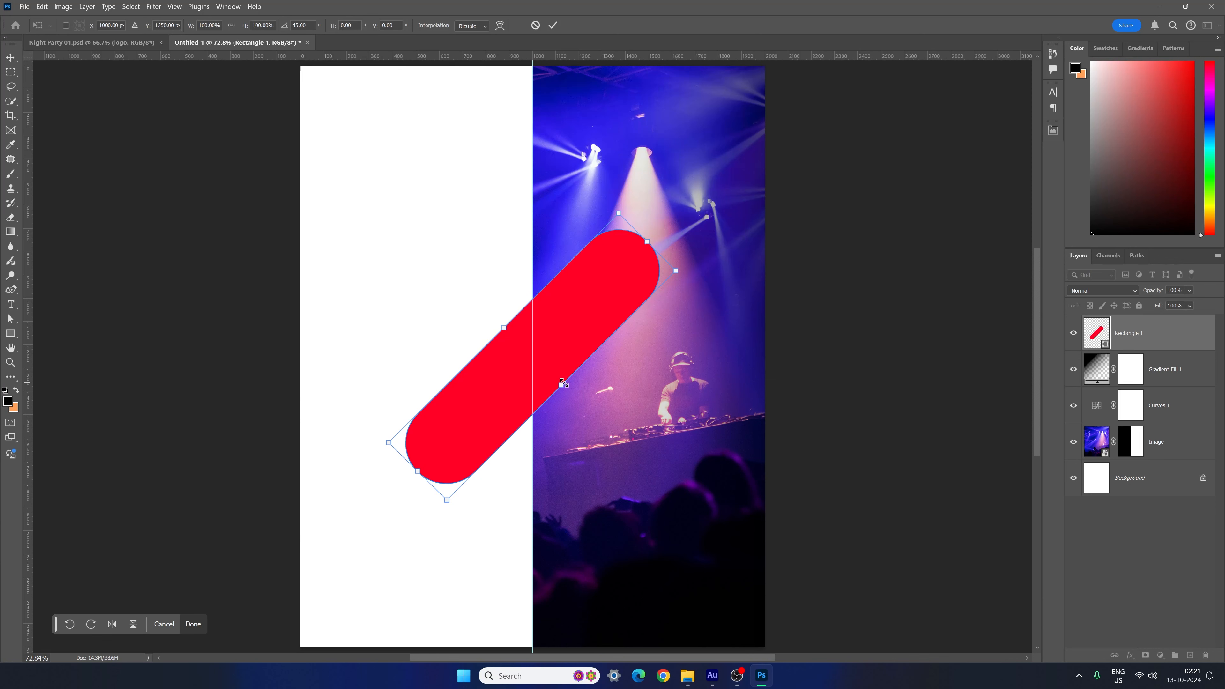
key(Return)
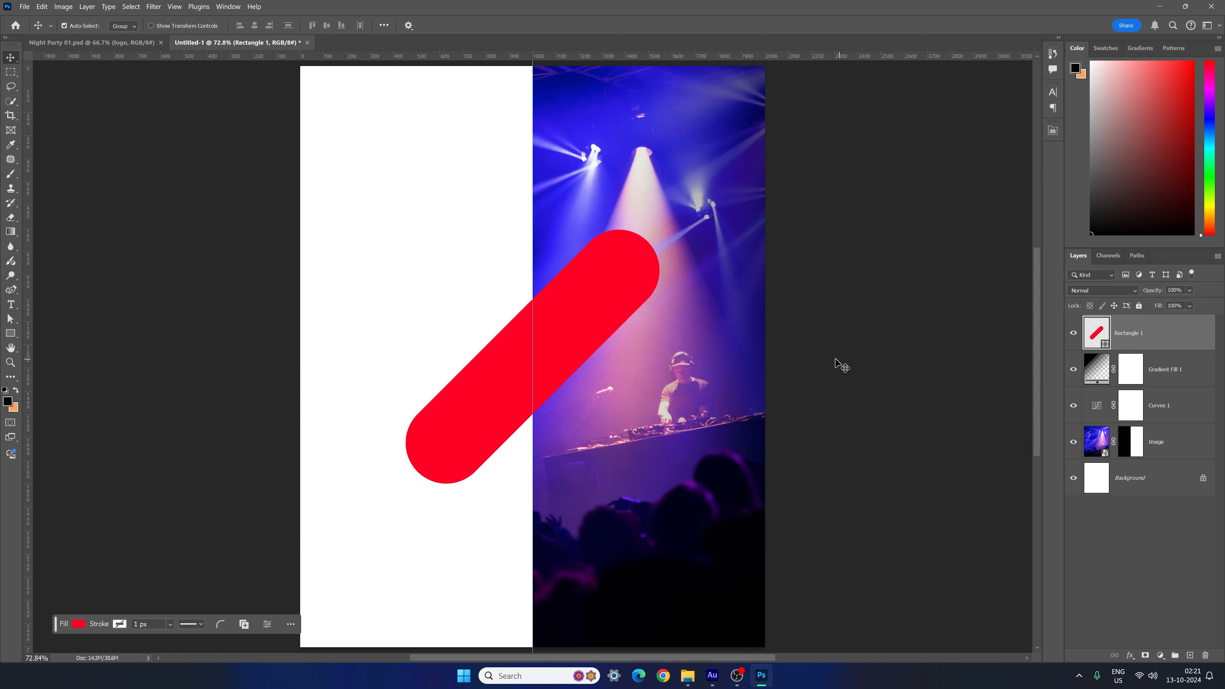
- Duplicate the diagonal red pill and rotate the copy -90° about its centre to form an X
key(ctrl+j)
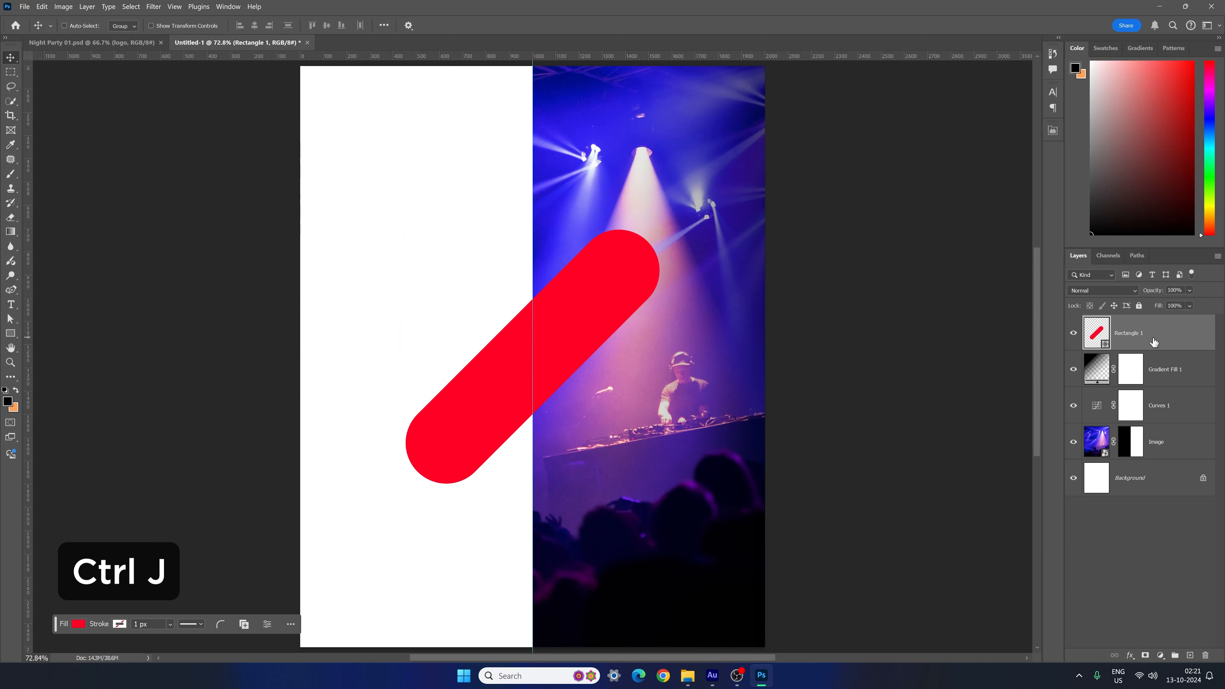
key(ctrl+j)
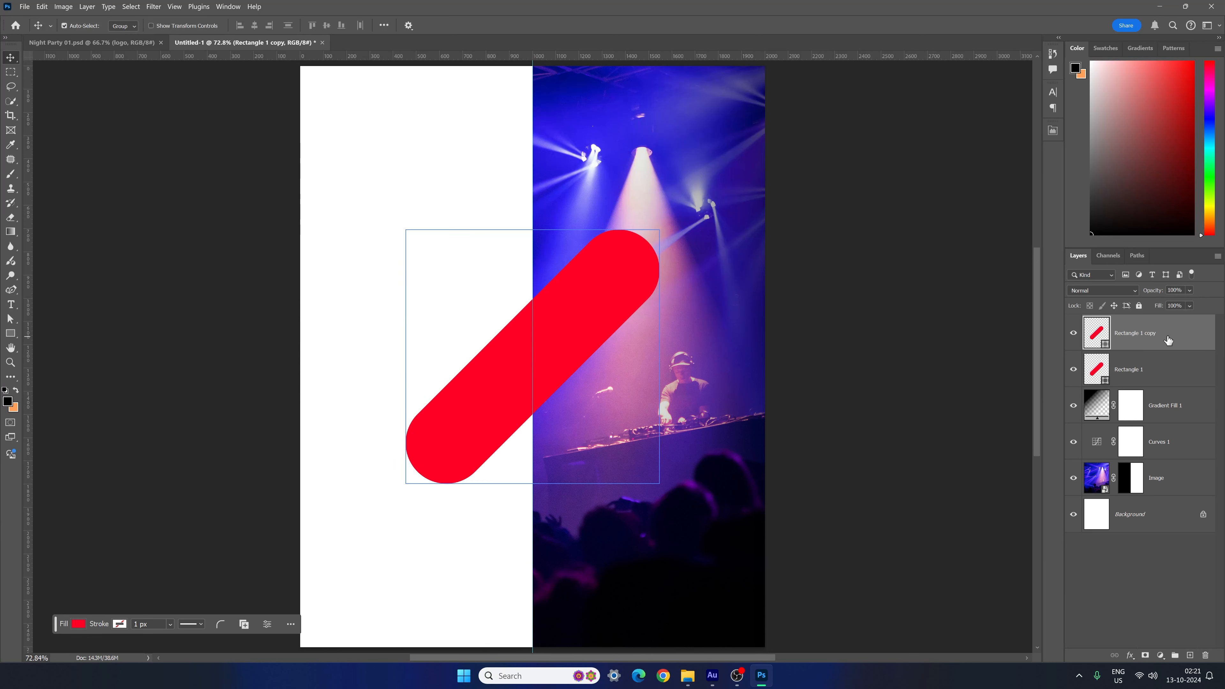
key(ctrl+t)
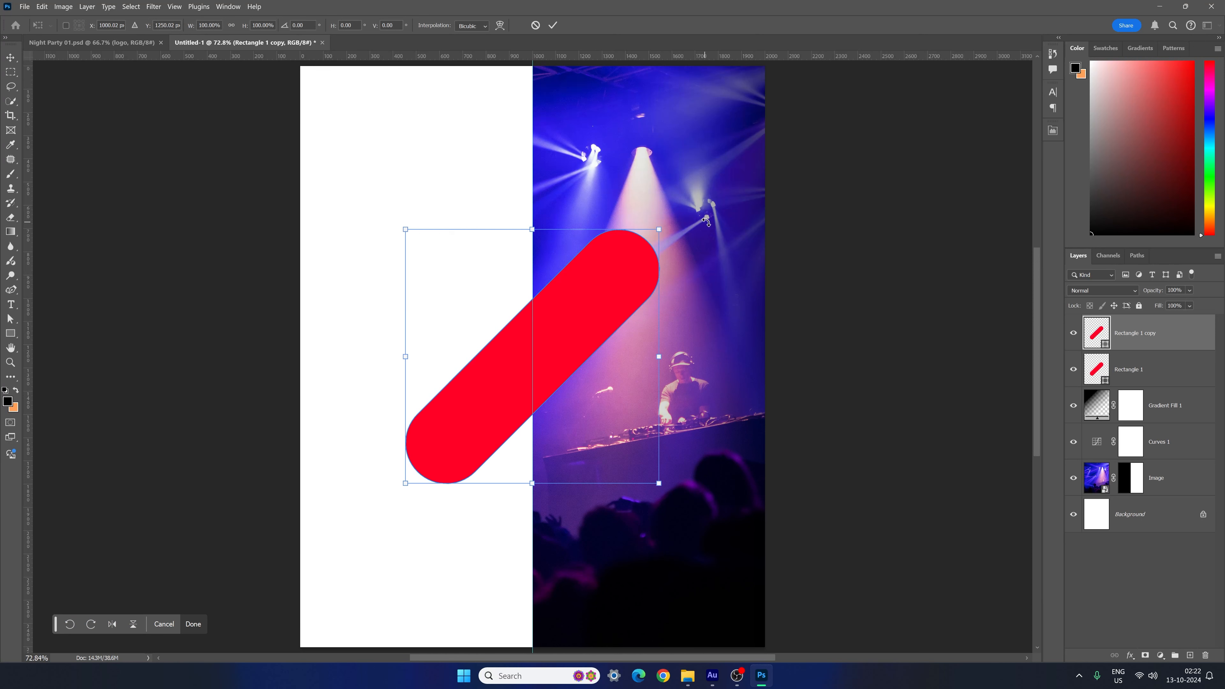
drag(695, 222, 397, 176)
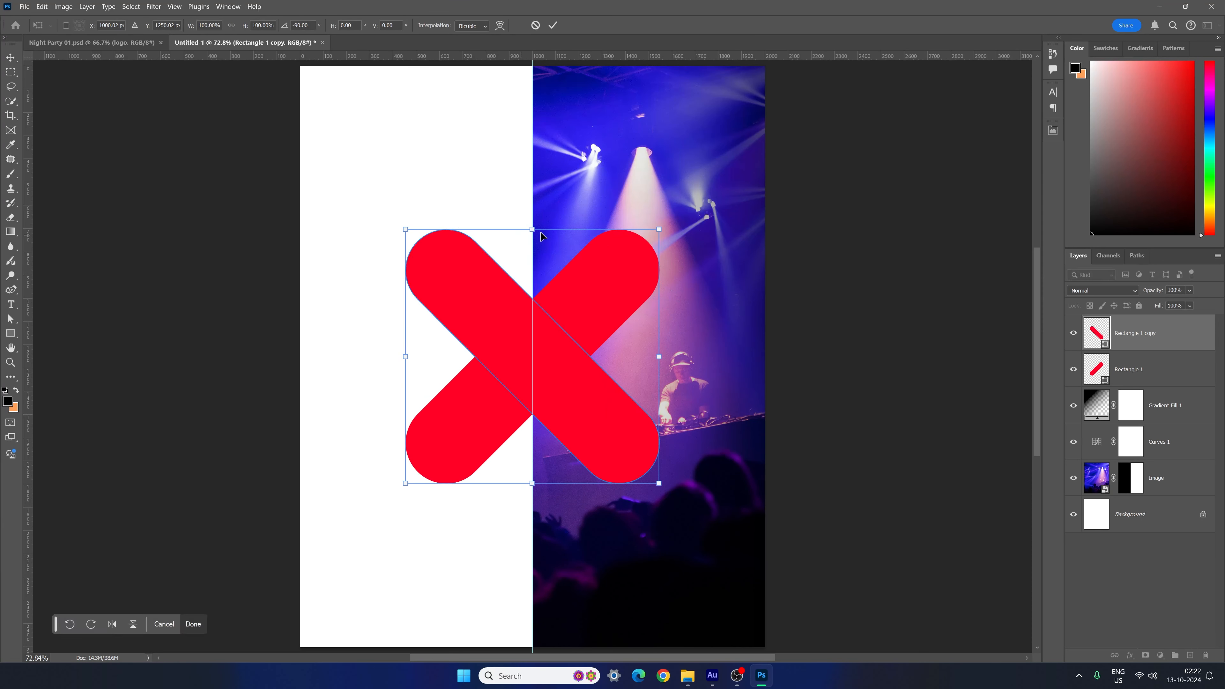
key(Return)
click(604, 328)
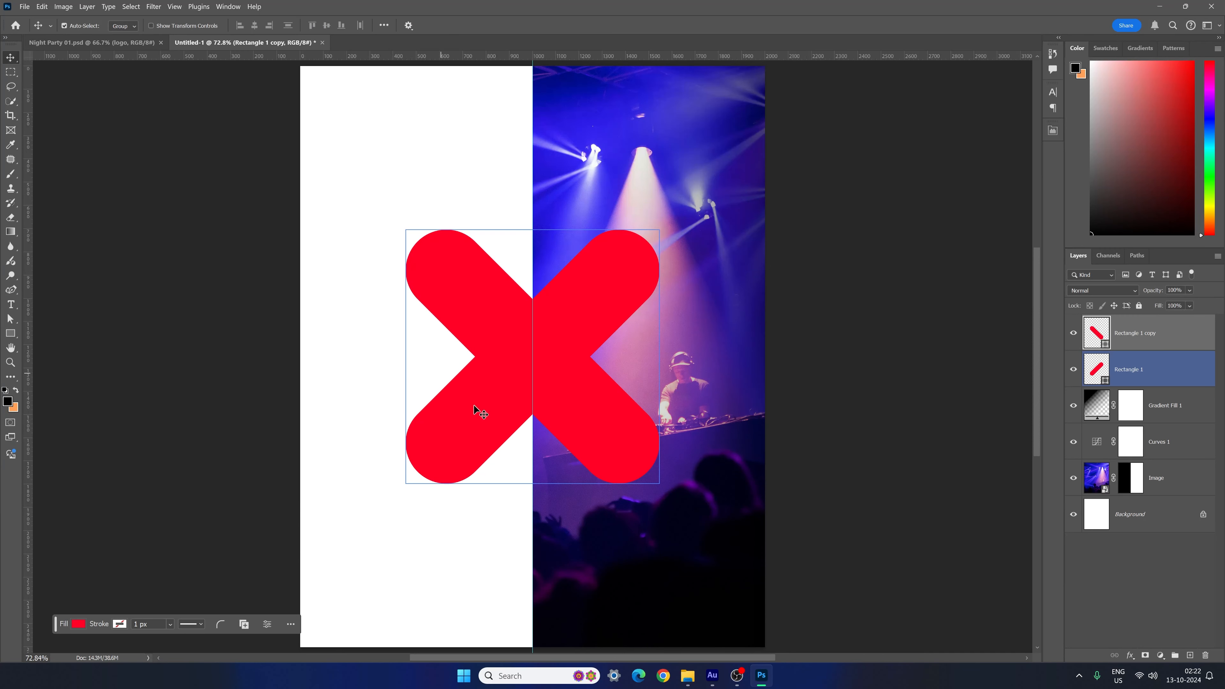
click(965, 362)
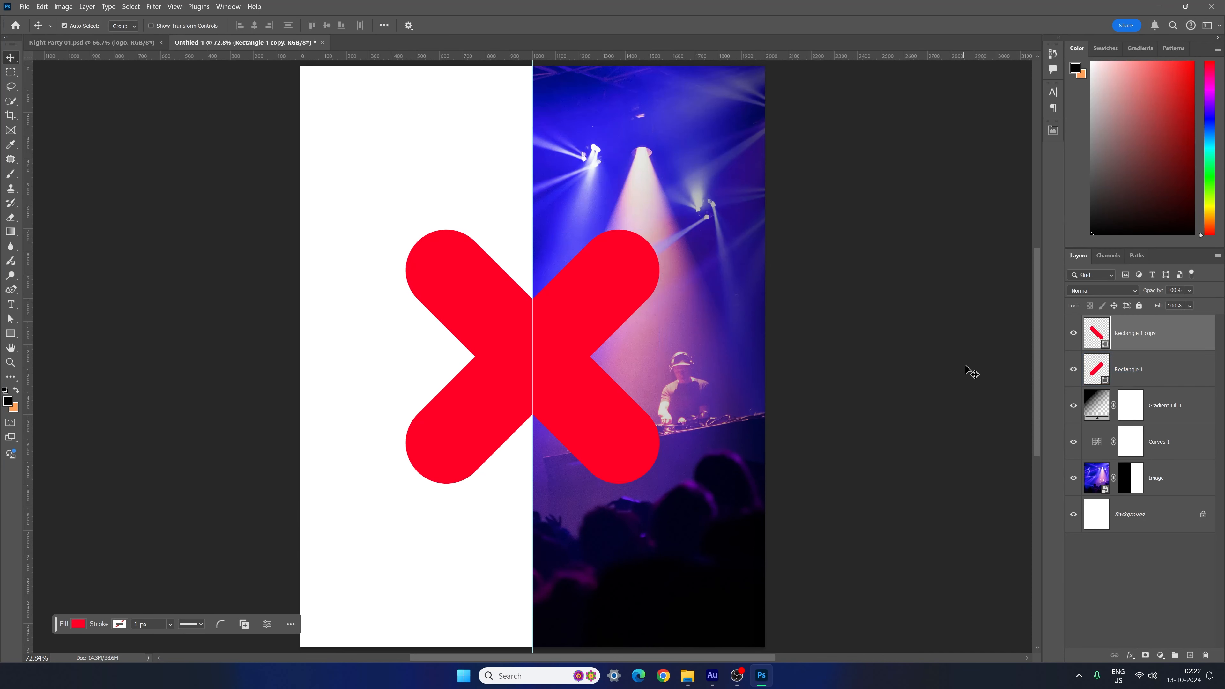
- Duplicate the Rectangle 1 copy layer and hide the new duplicate
click(1147, 360)
click(1169, 338)
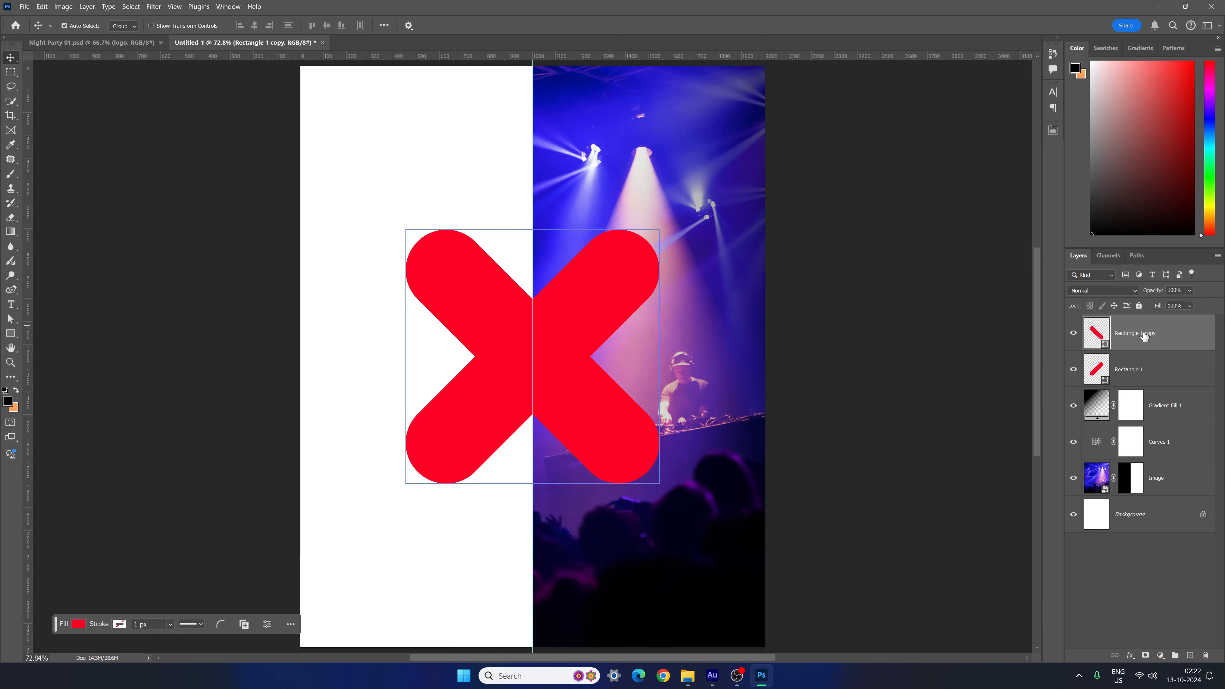
key(ctrl)
key(ctrl+j)
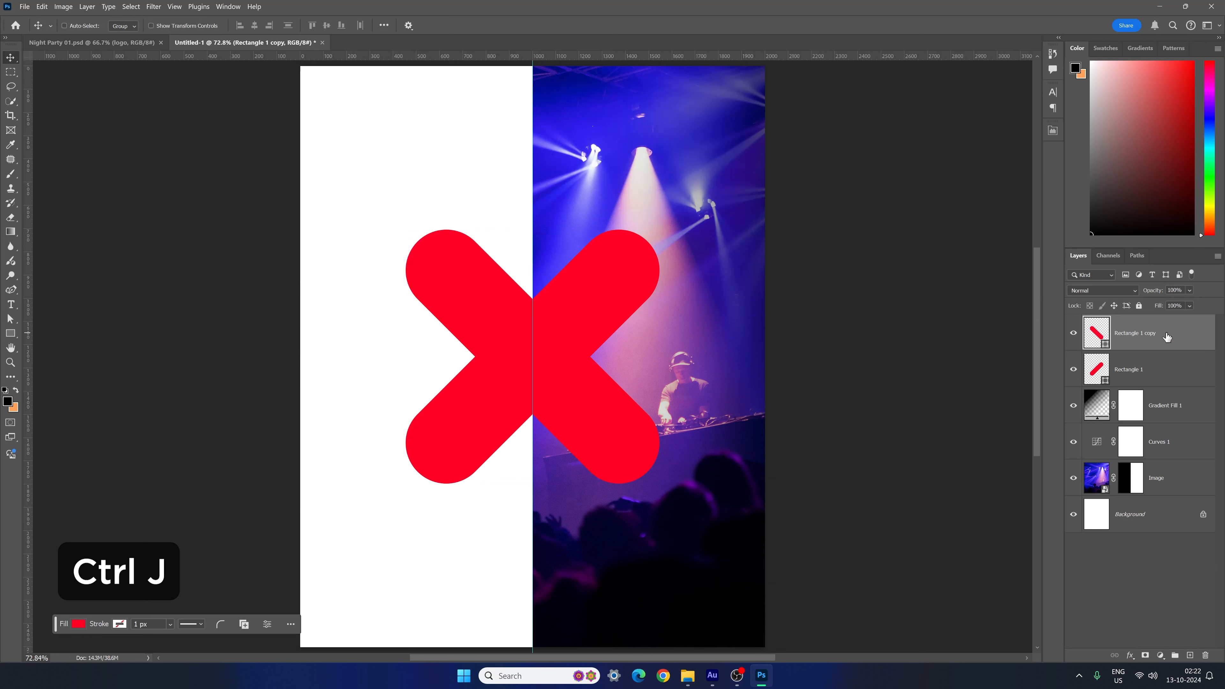
click(1074, 336)
- Select the two visible pill layers, Rectangle 1 and Rectangle 1 copy, together
click(1124, 367)
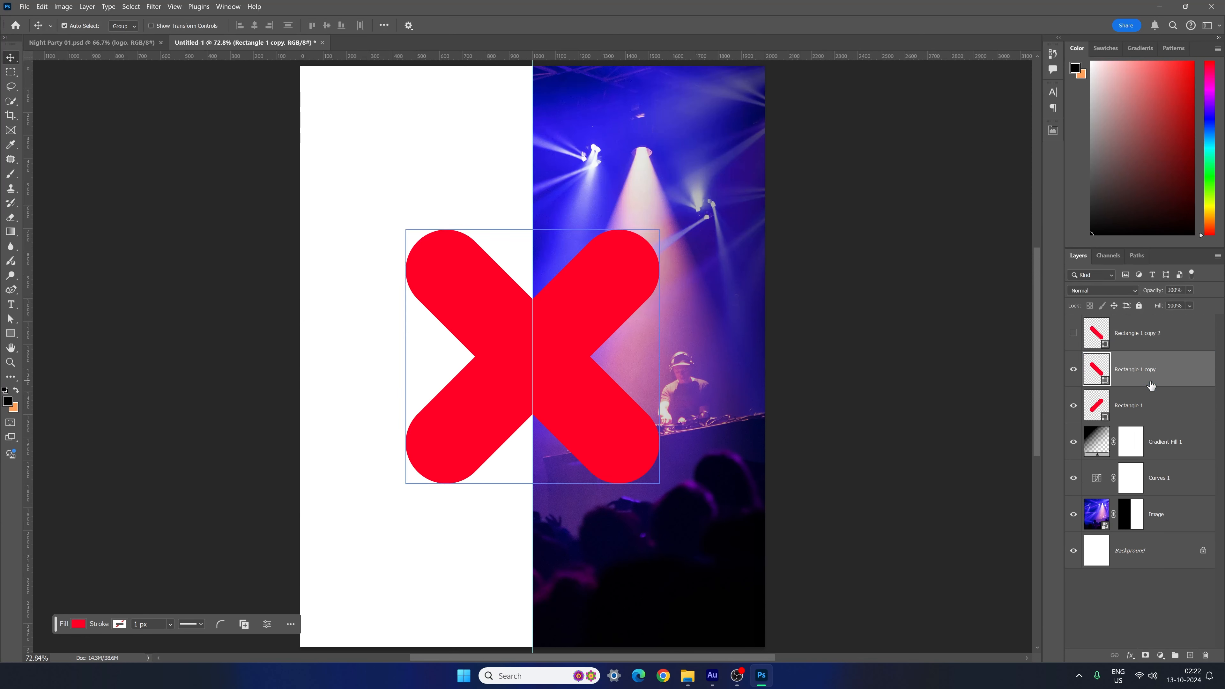
click(1153, 406)
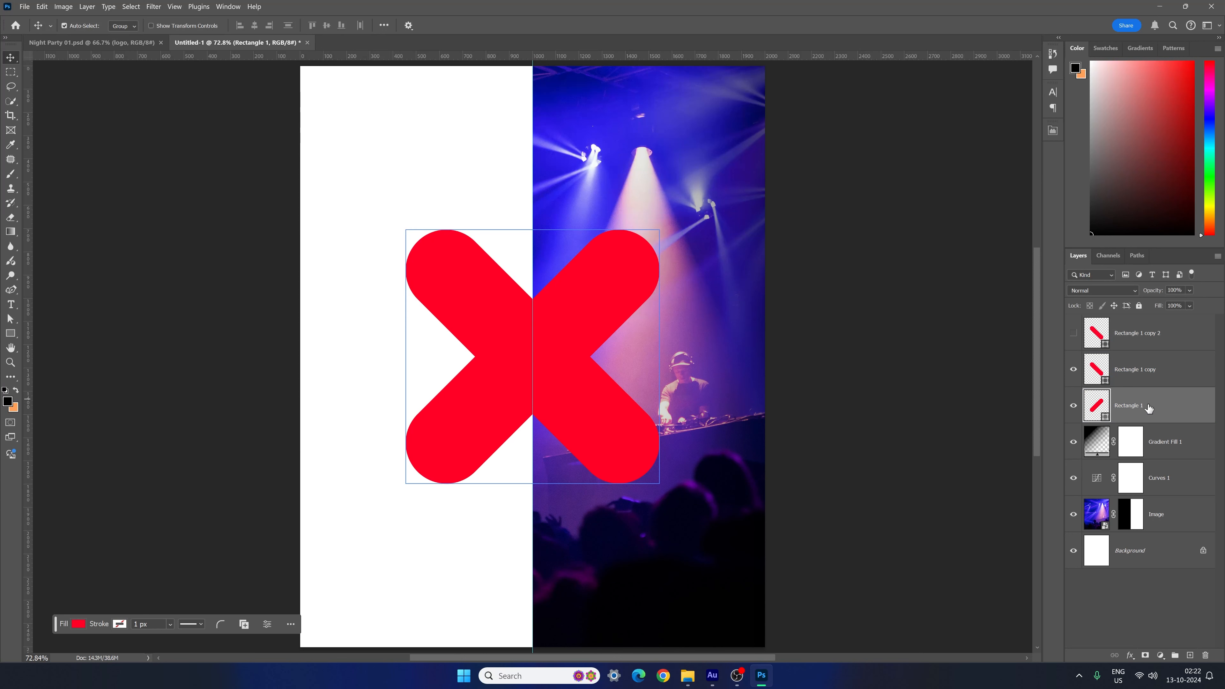
ctrl+click(1166, 380)
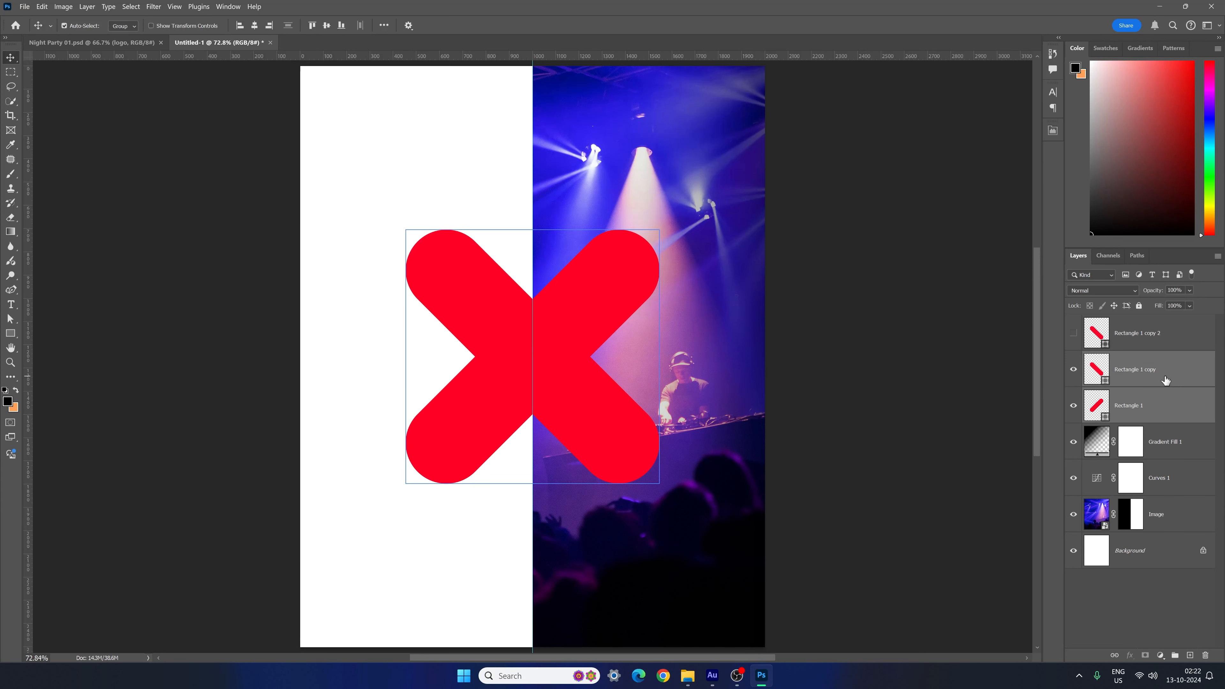
key(ctrl+t)
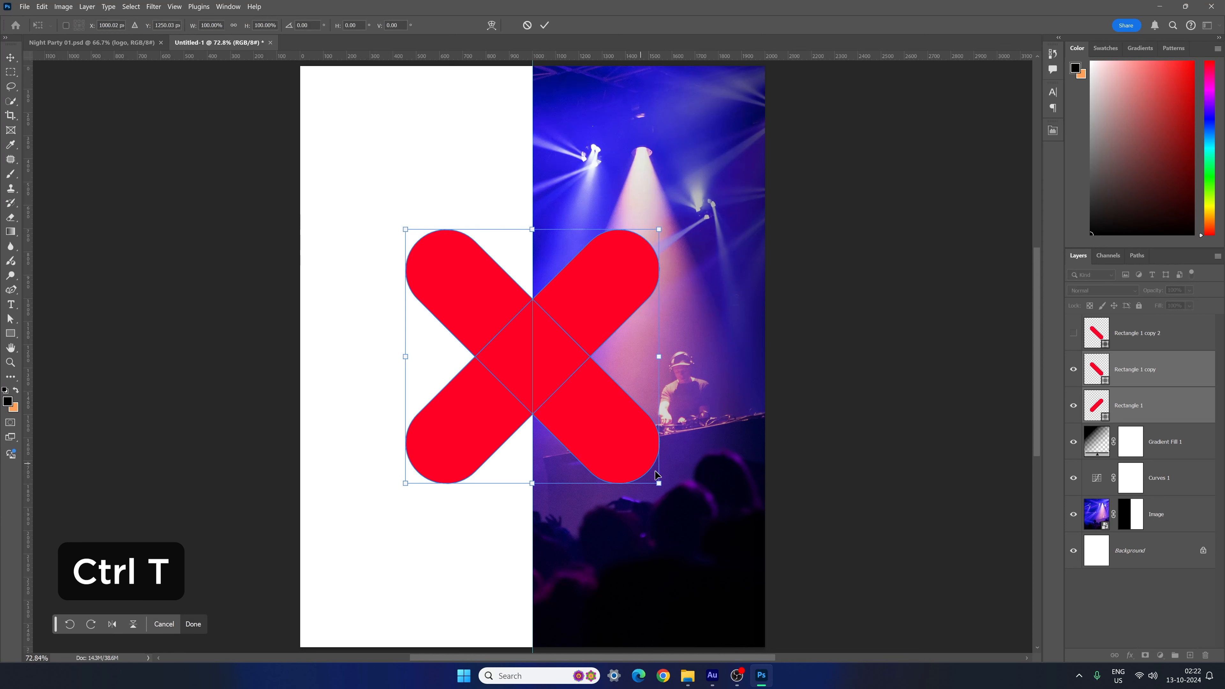
drag(661, 484, 664, 512)
key(ctrl+z)
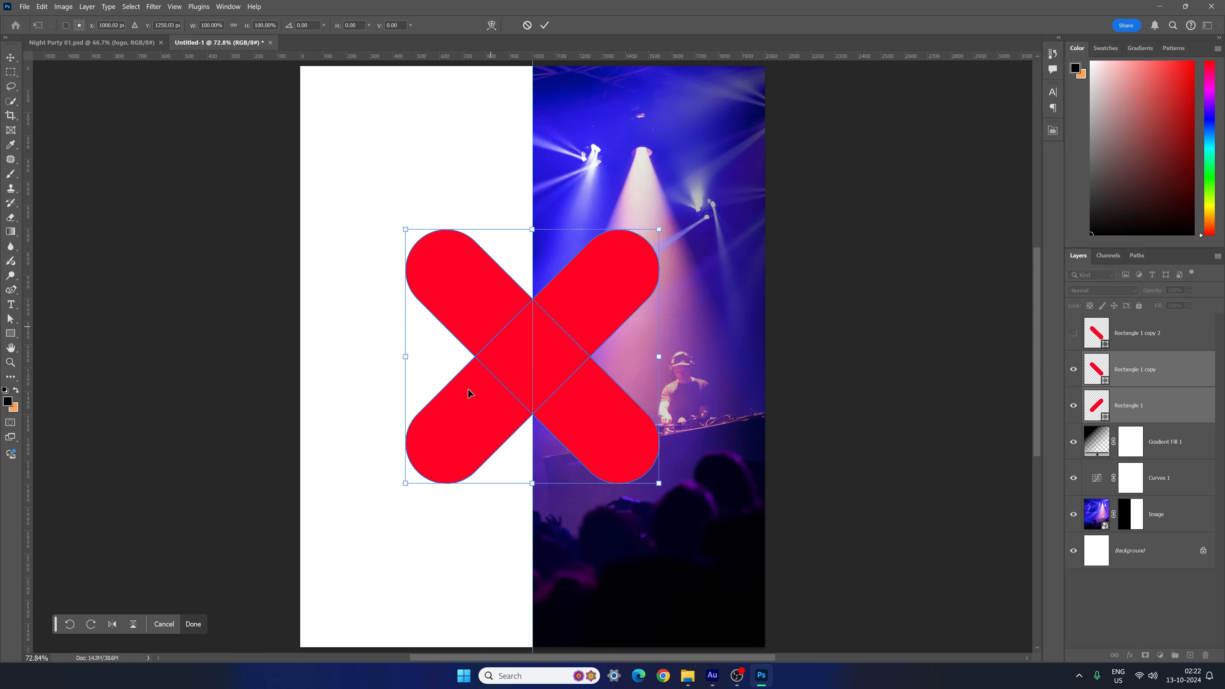
key(Return)
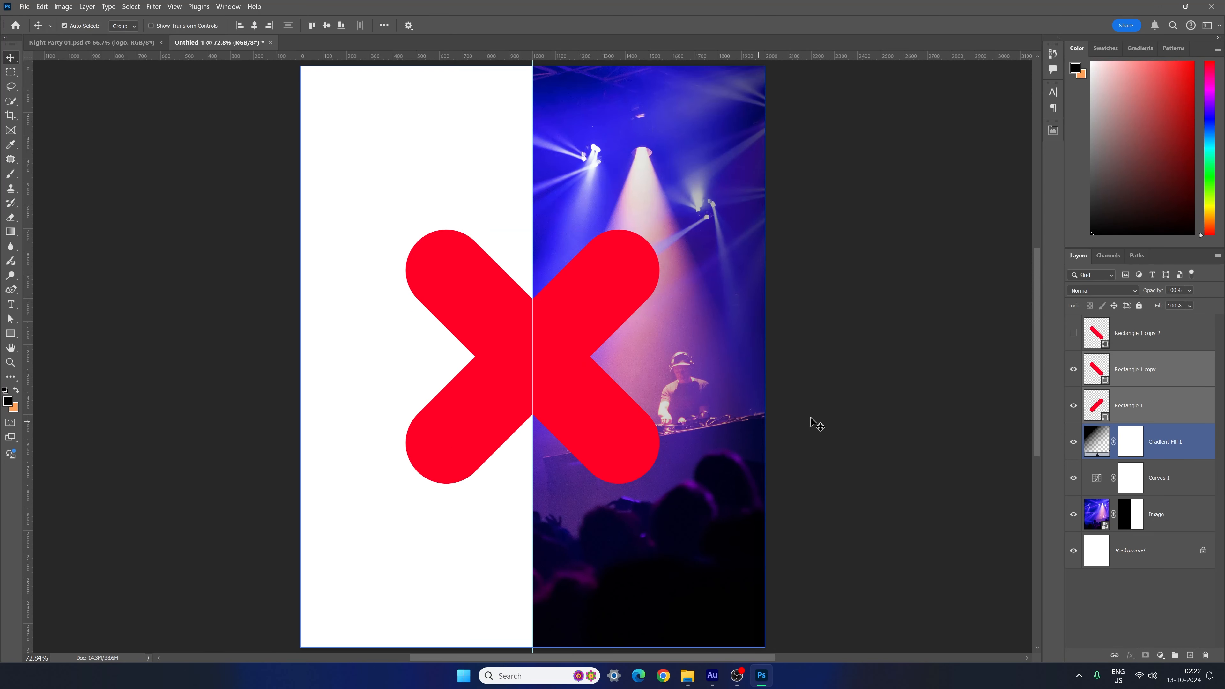
- Merge the two crossed pill shapes into a single X shape layer
right_click(1150, 400)
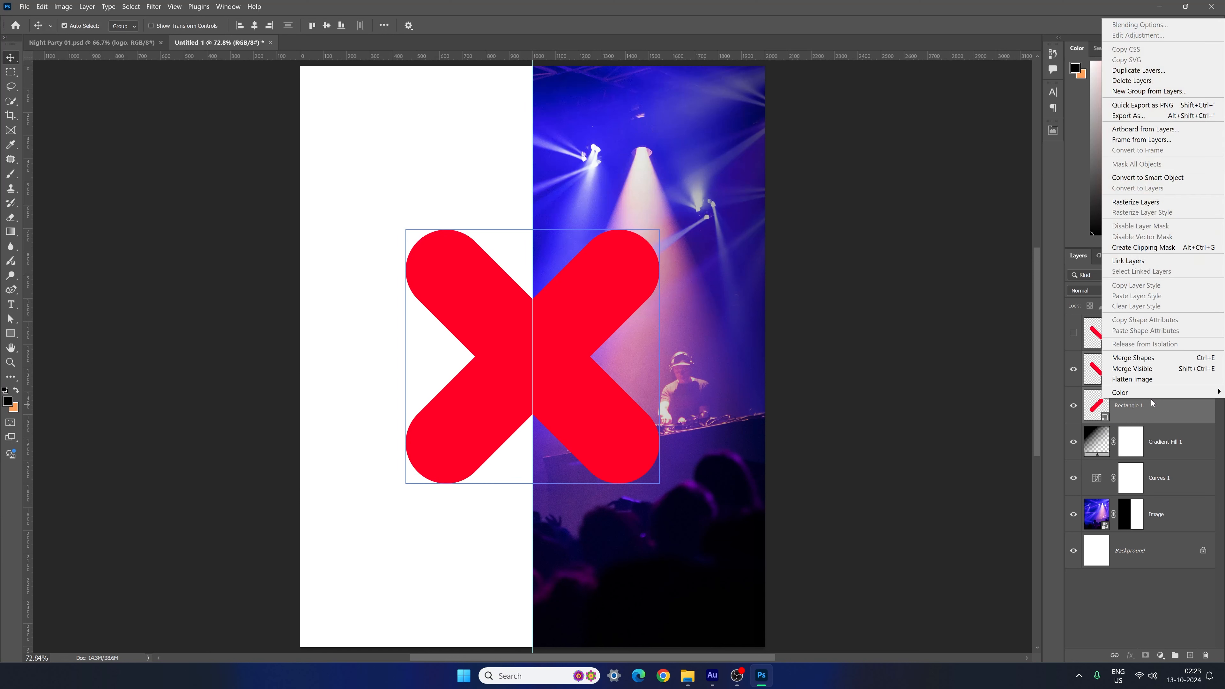
click(1151, 362)
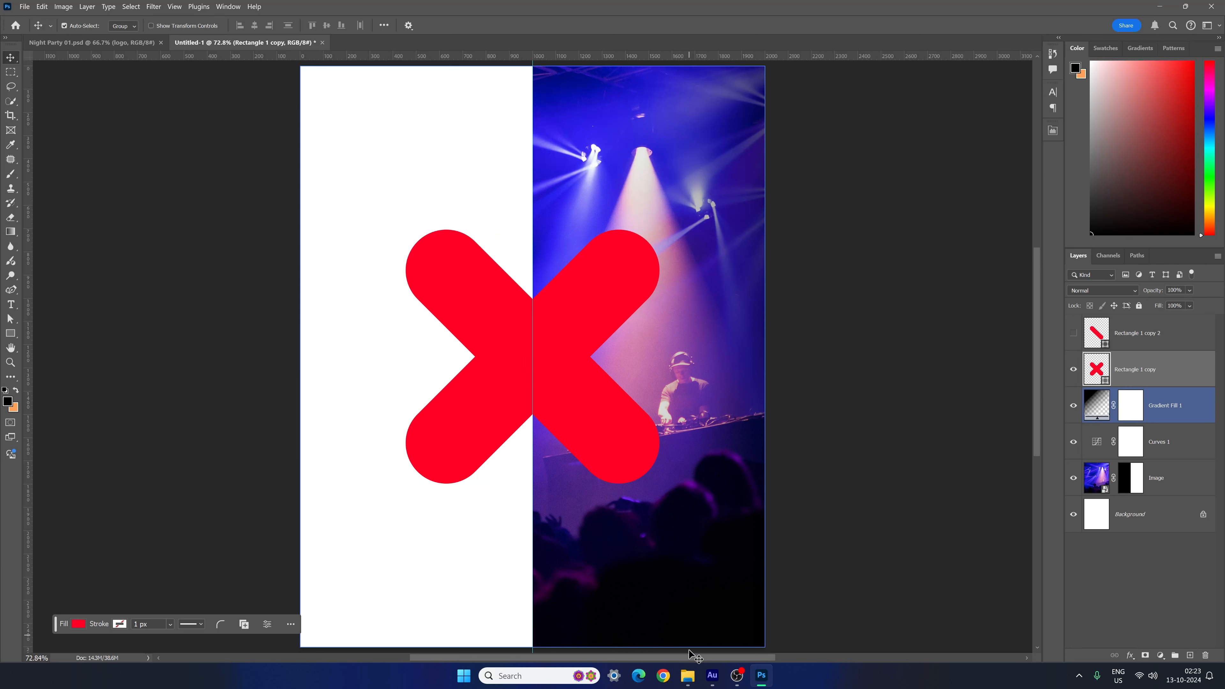
- Place the red nightclub crowd photo from the Assets folder above the X shape and scale it down slightly around its centre
click(687, 676)
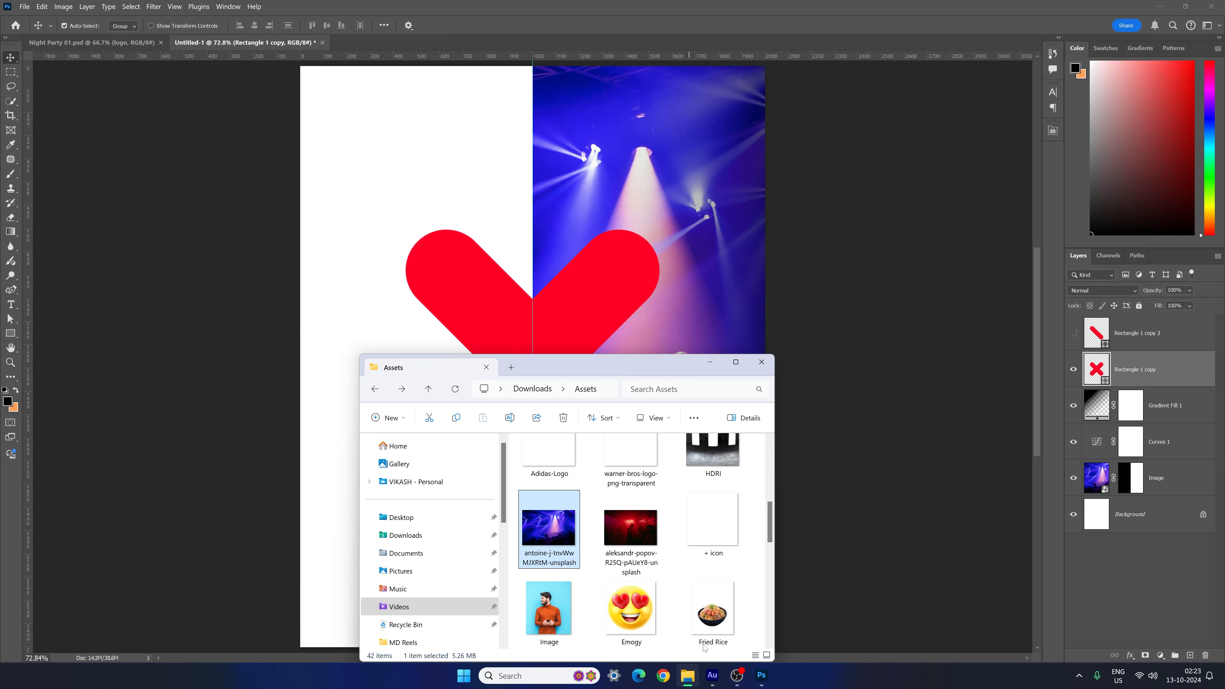
click(660, 556)
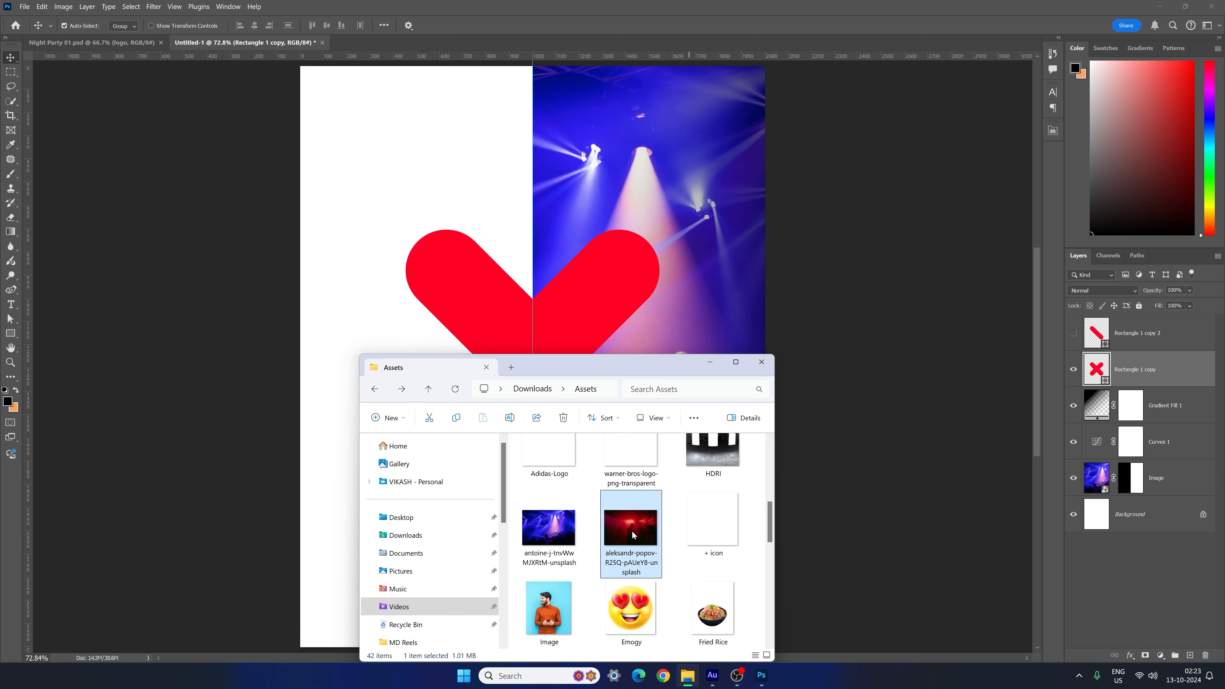
drag(632, 534, 579, 270)
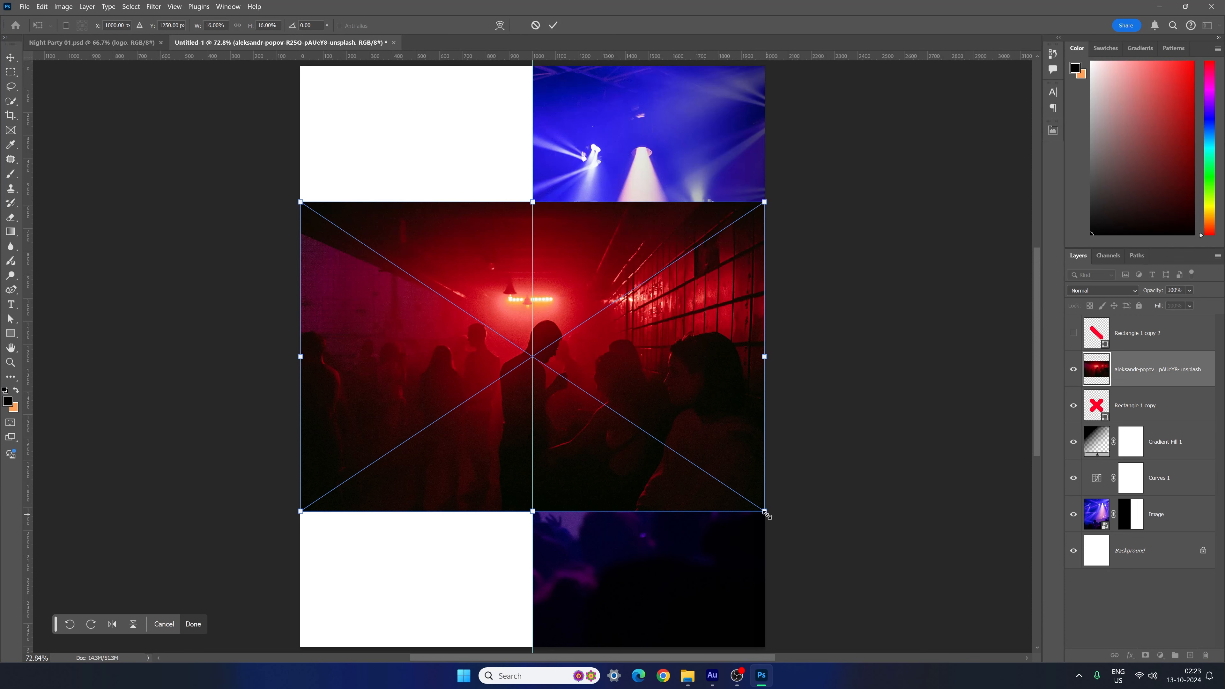
drag(765, 515, 719, 514)
key(Return)
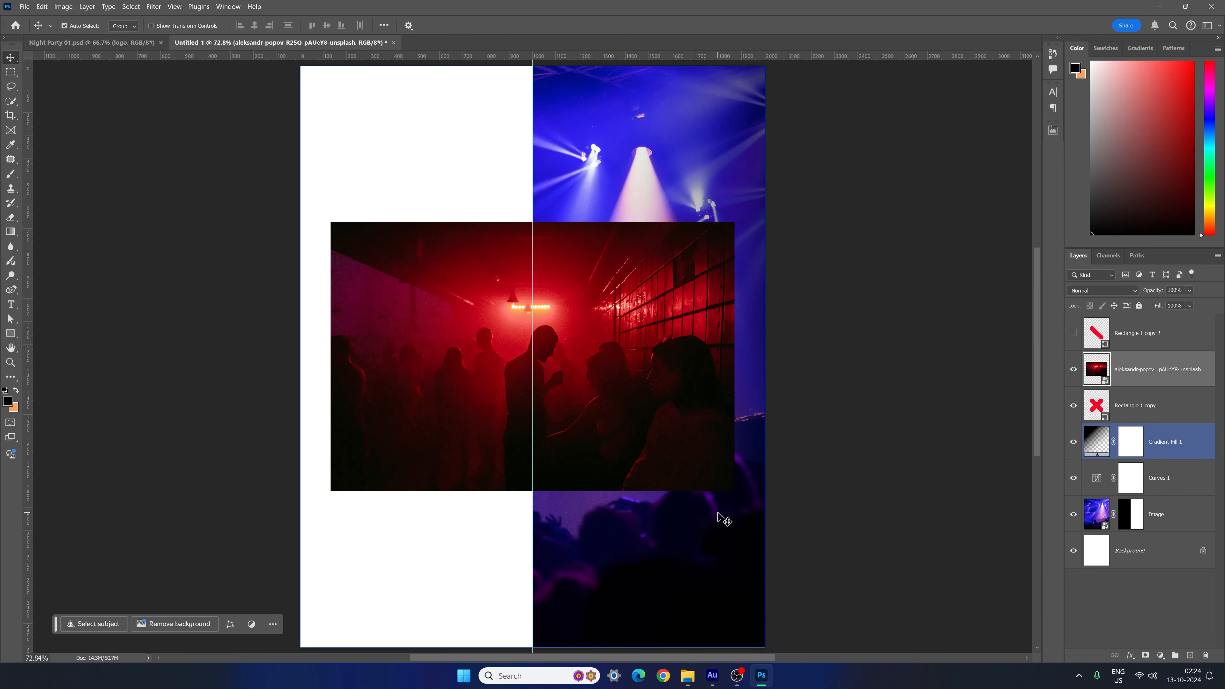
- Rename the placed photo layer as Image 02 and clip it to the X shape below
double_click(1150, 372)
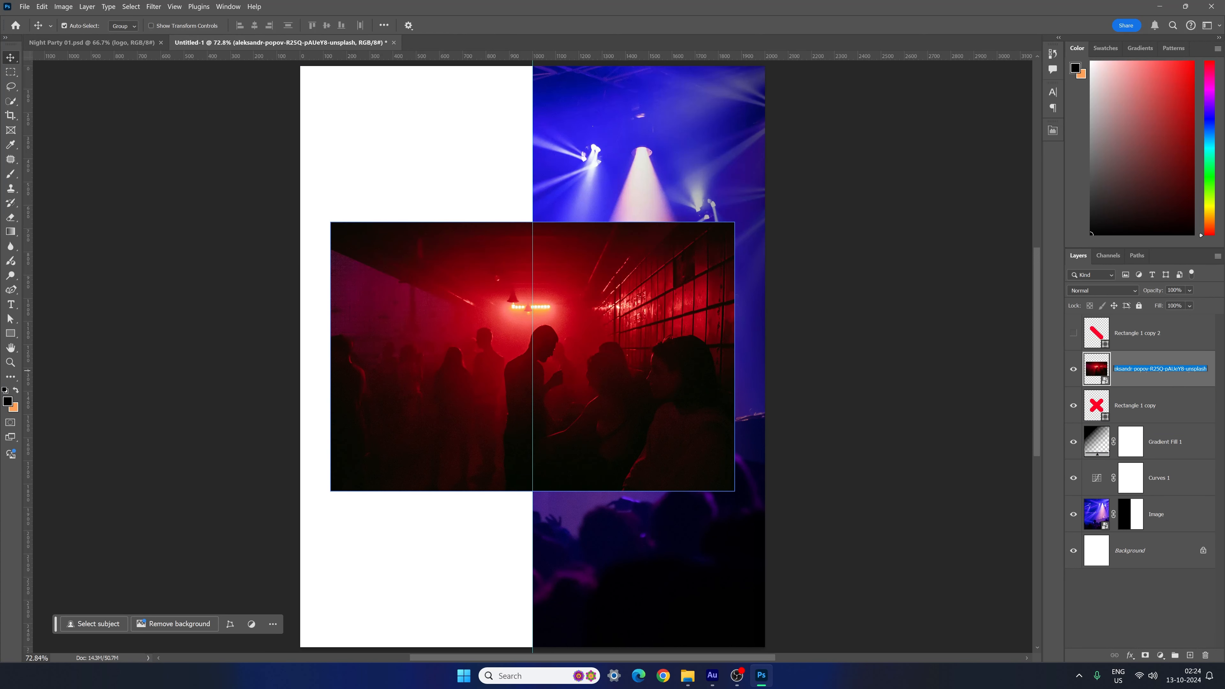
text(Image 02)
key(Return)
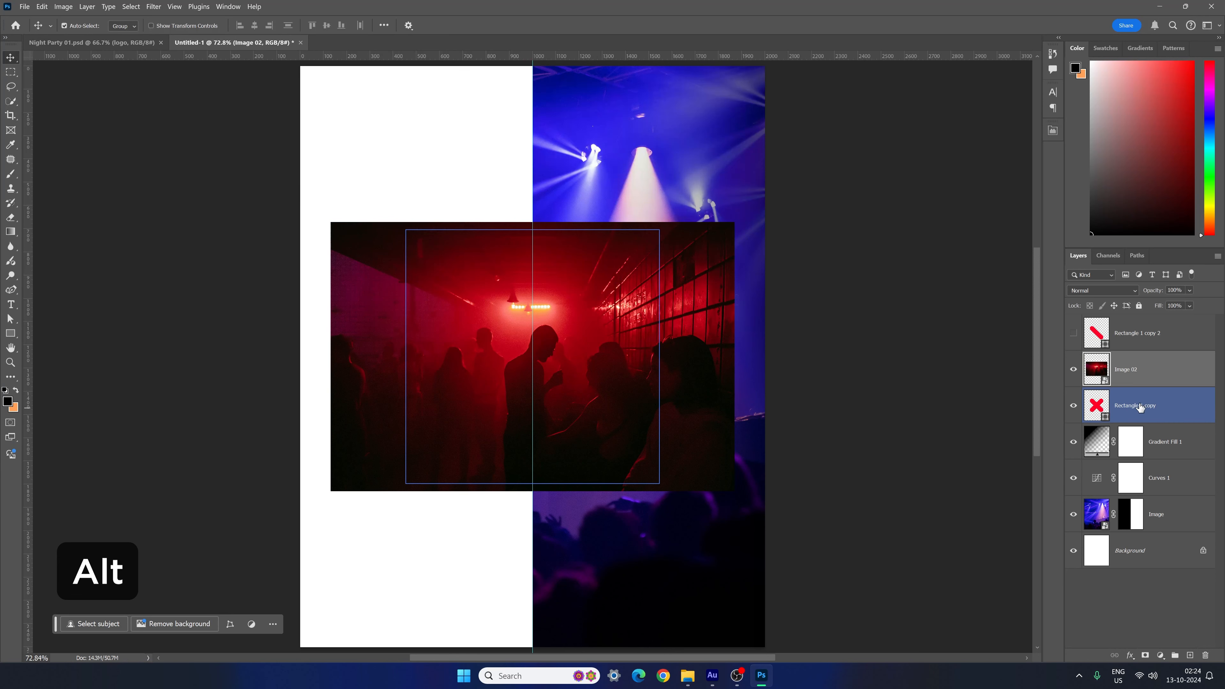
alt+click(1161, 384)
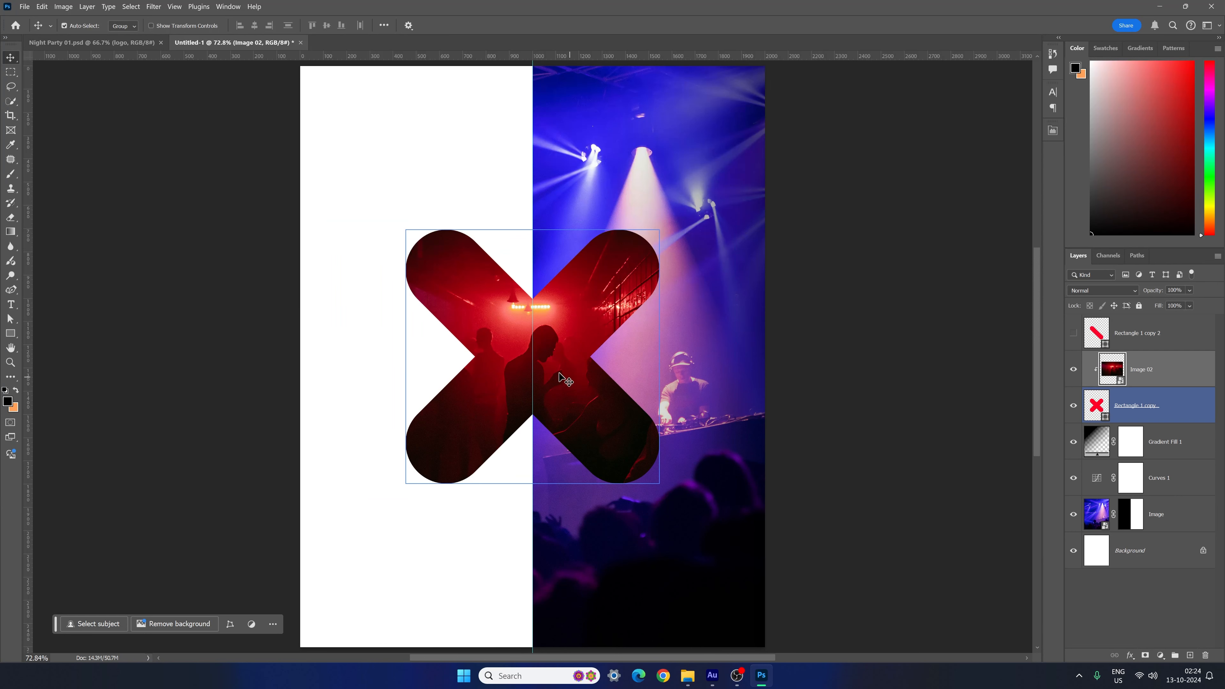
mouse_move(550, 379)
mouse_down()
mouse_move(512, 360)
mouse_move(534, 367)
mouse_up()
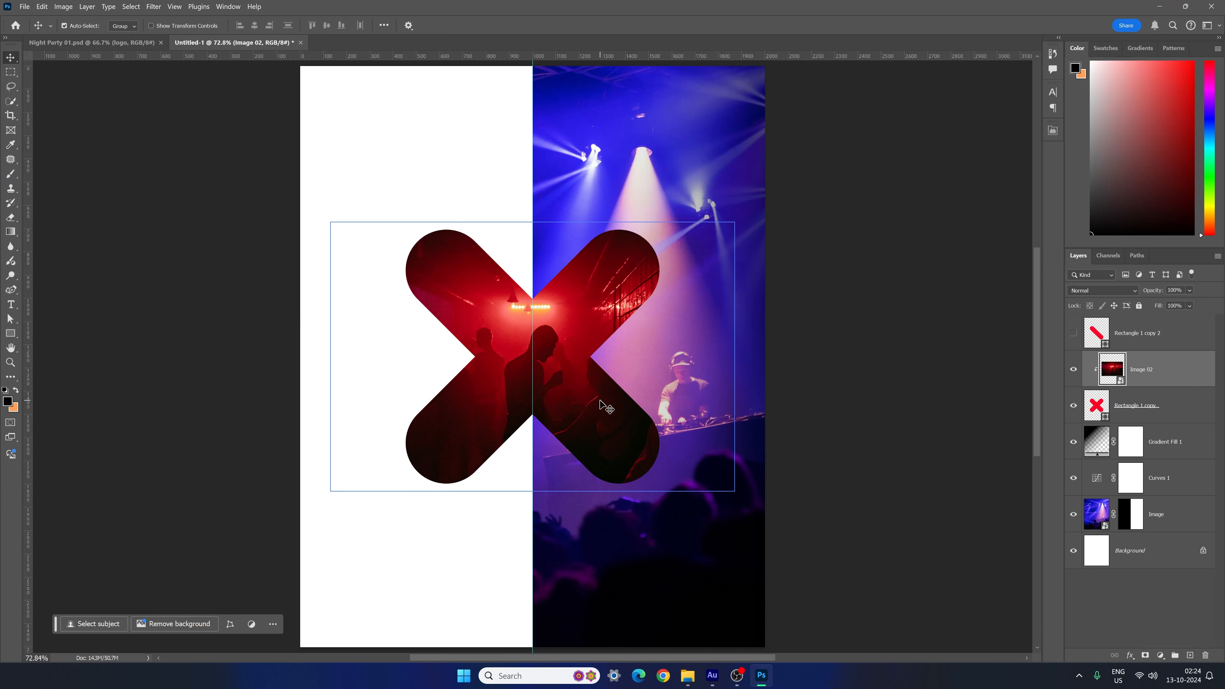
- Show the hidden Rectangle 1 copy 2 pill layer and set its width to 330 px
click(1136, 338)
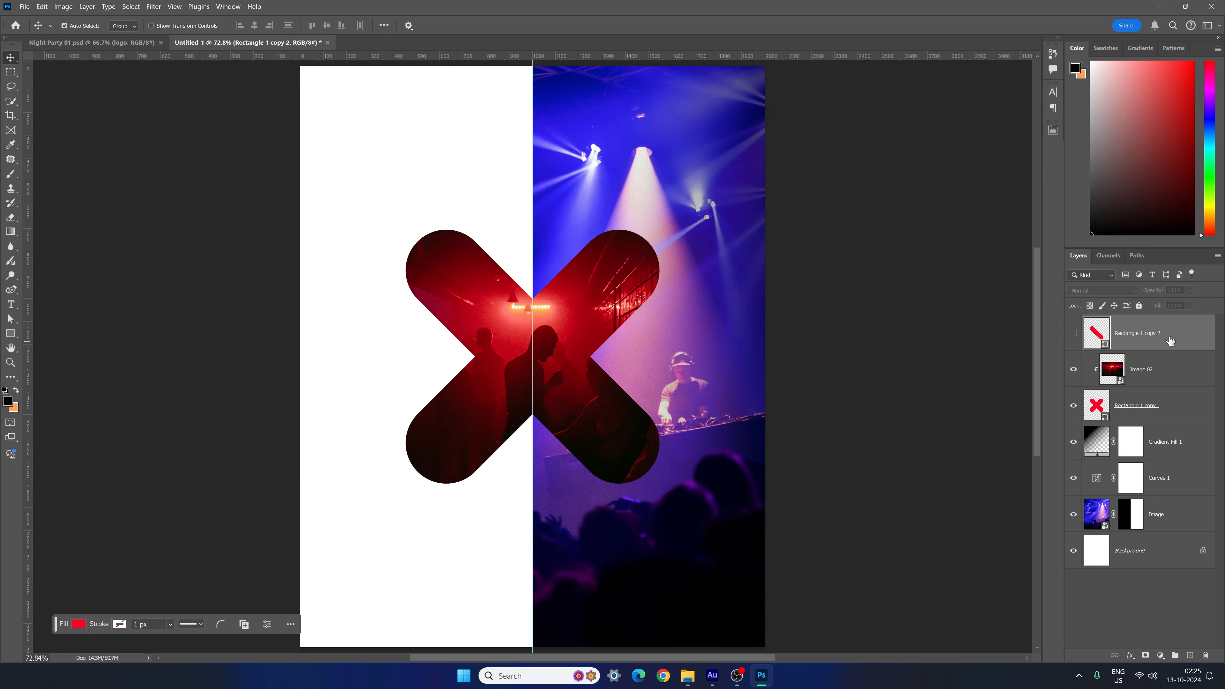
click(1074, 333)
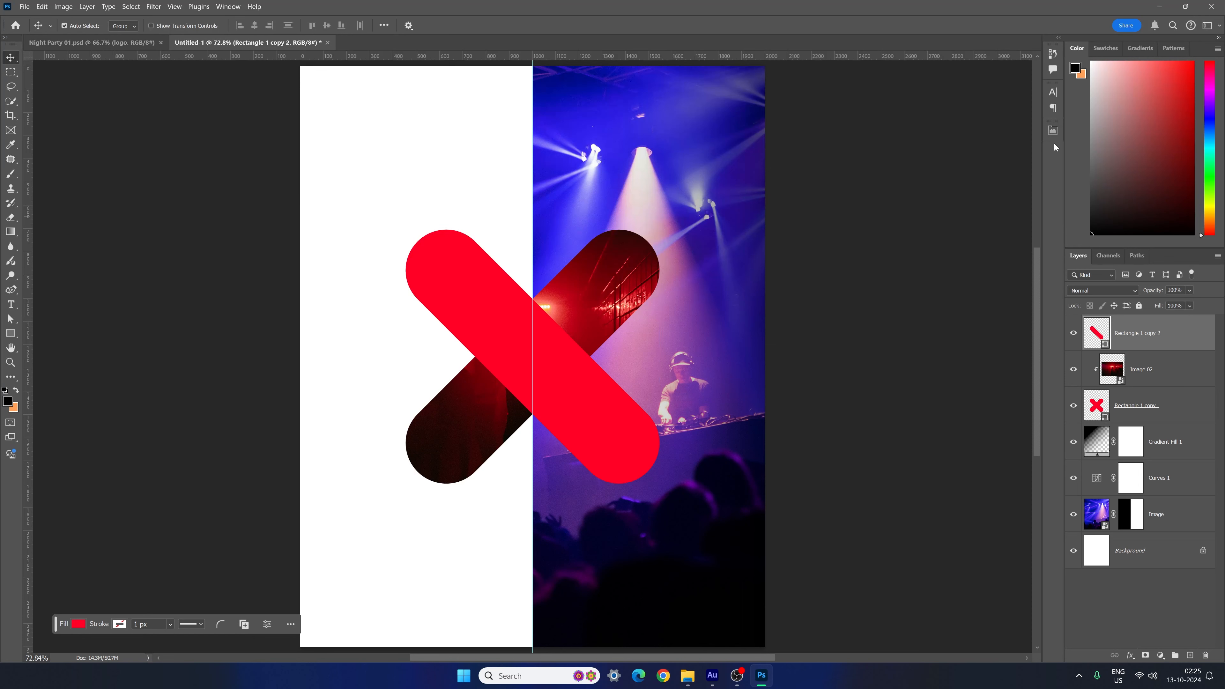
click(1053, 131)
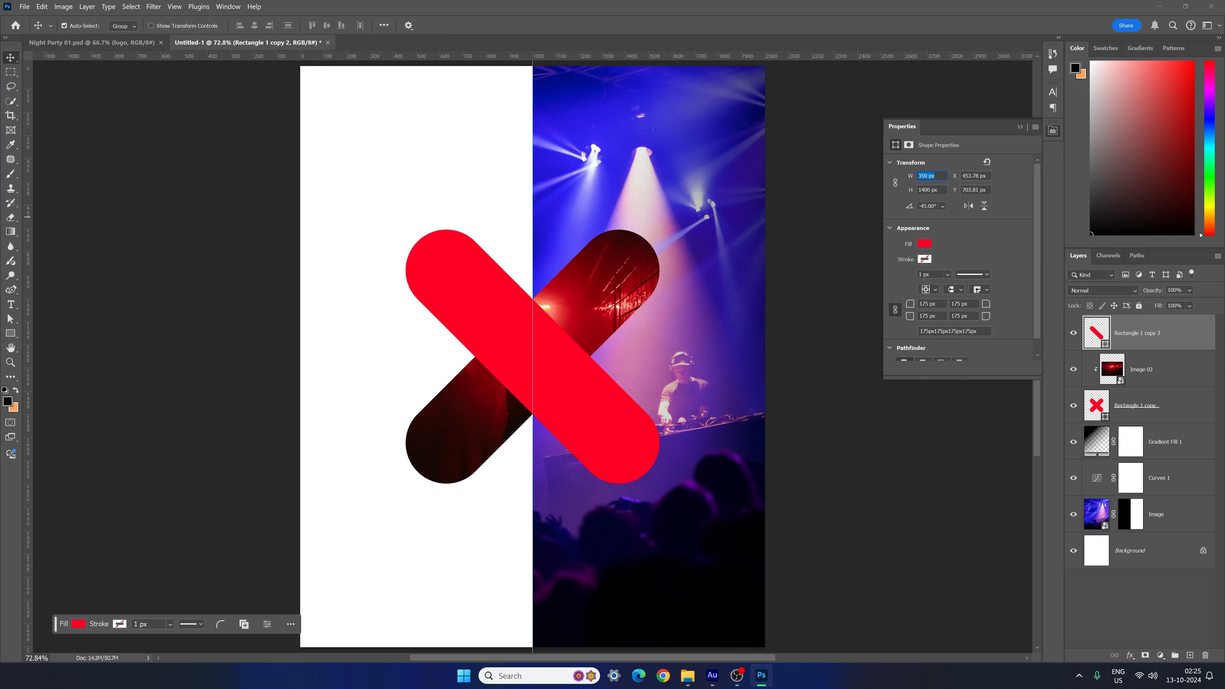
text(330)
key(Return)
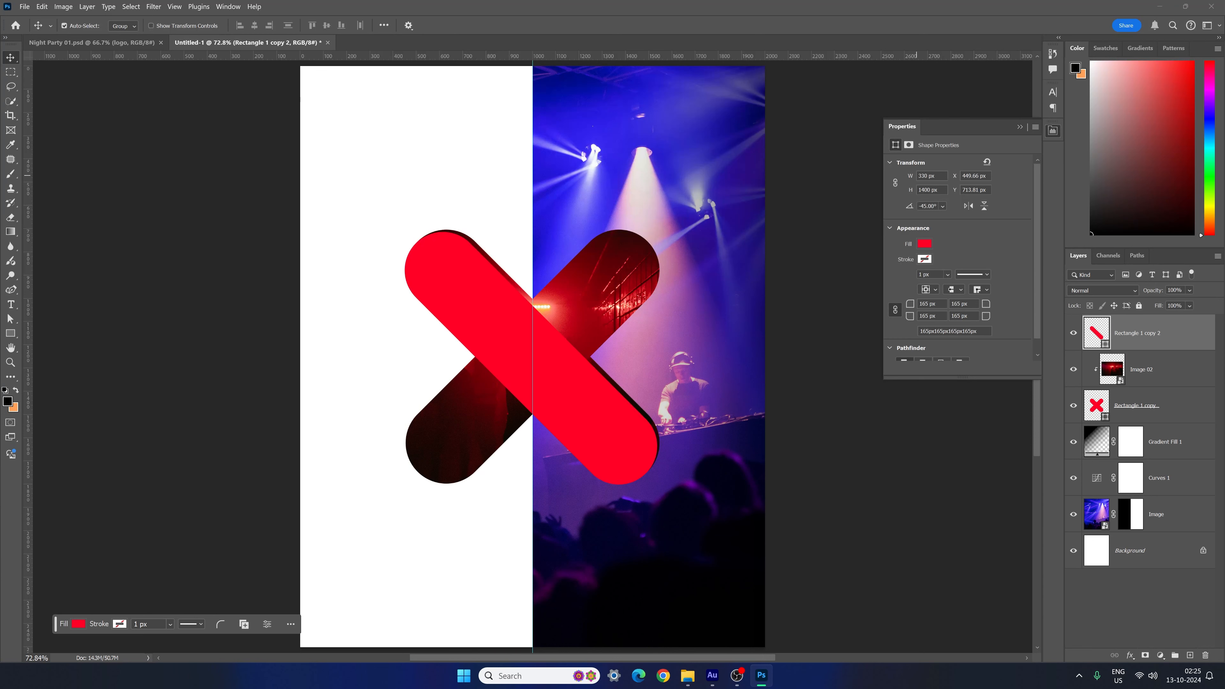
- Resize the red pill to 310 x 1350 px and centre it within the matching arm of the X
click(910, 175)
text(310)
key(Return)
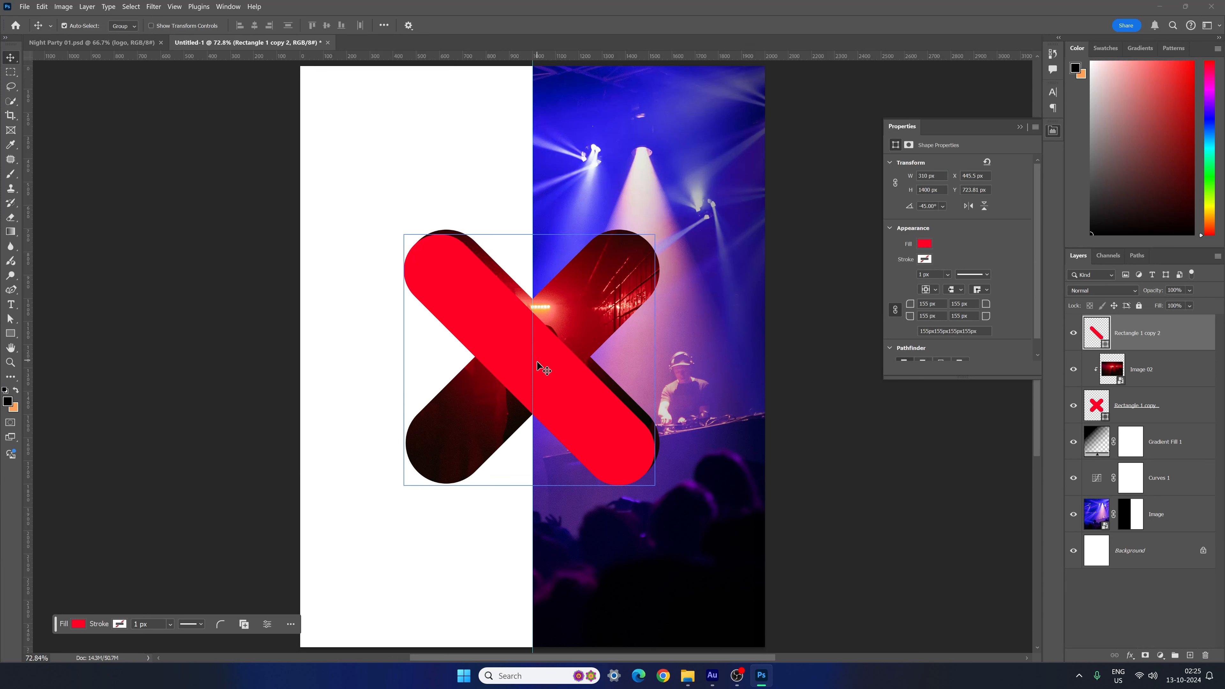
drag(537, 361, 539, 358)
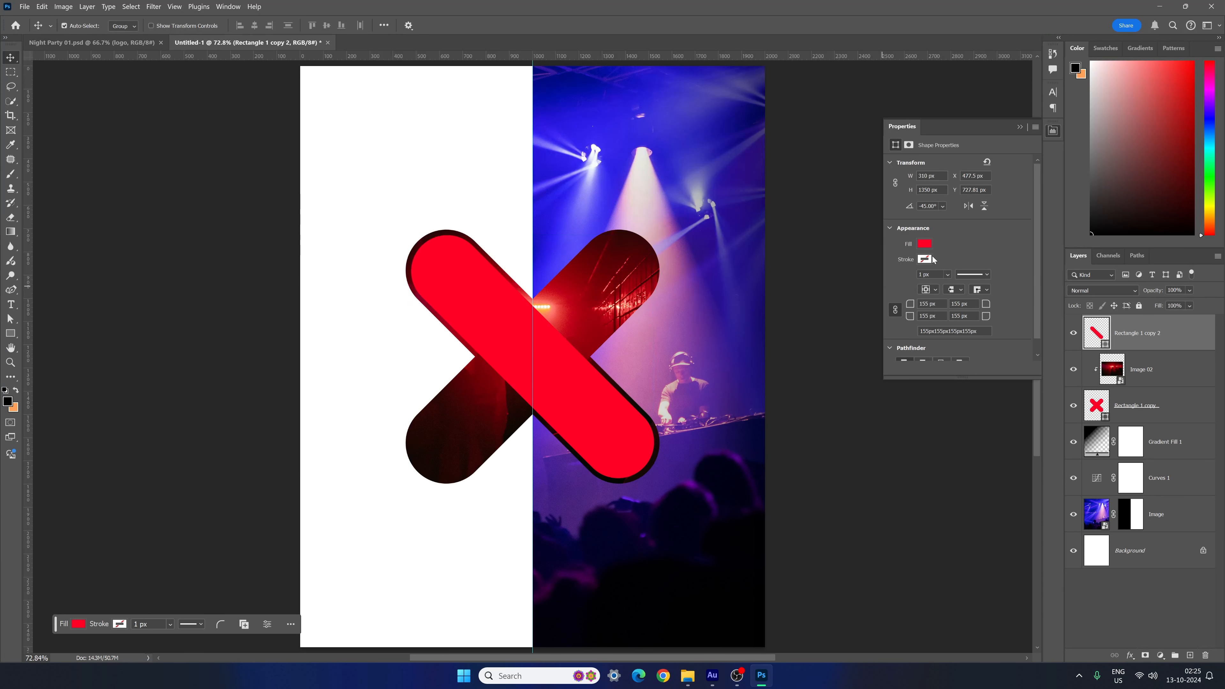
- Remove the red pill's fill and give it a white 6 px stroke
click(924, 245)
click(898, 266)
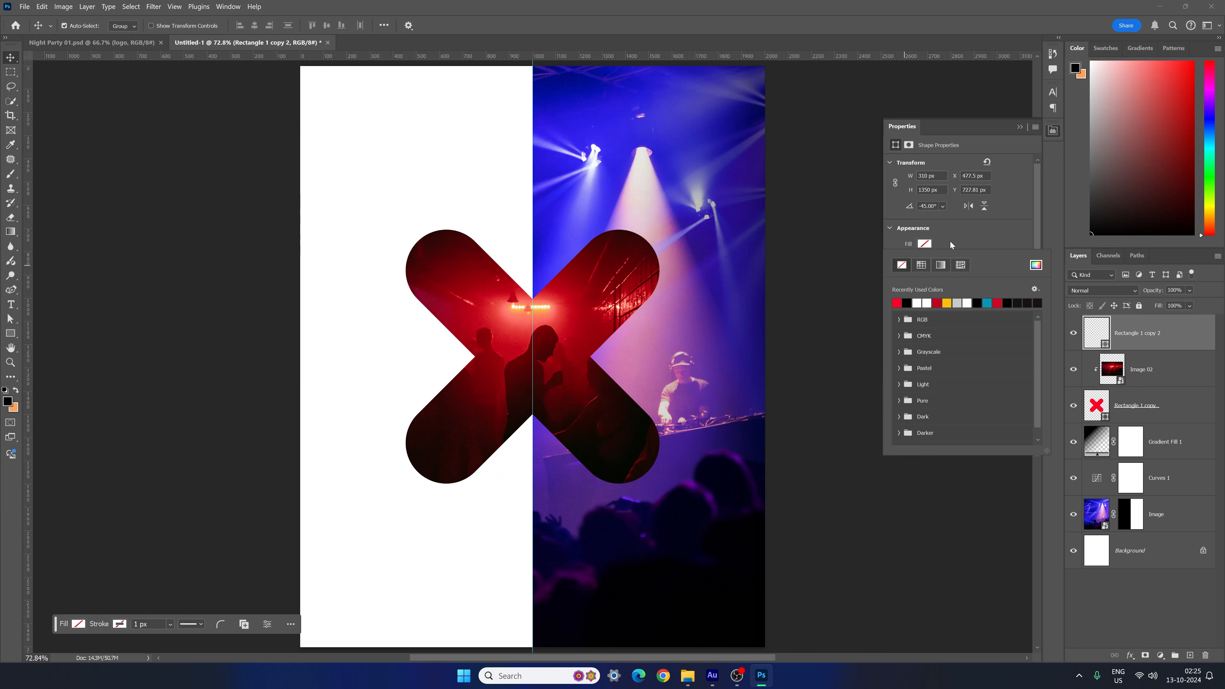
click(951, 245)
click(924, 260)
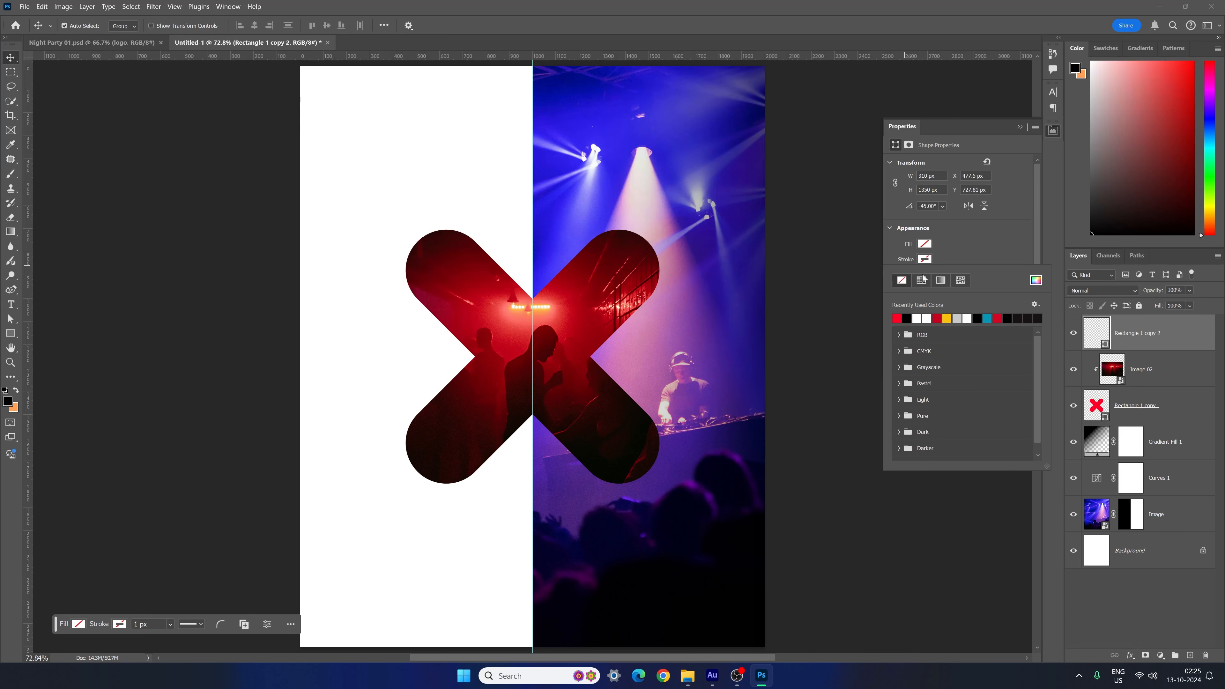
click(921, 317)
click(956, 256)
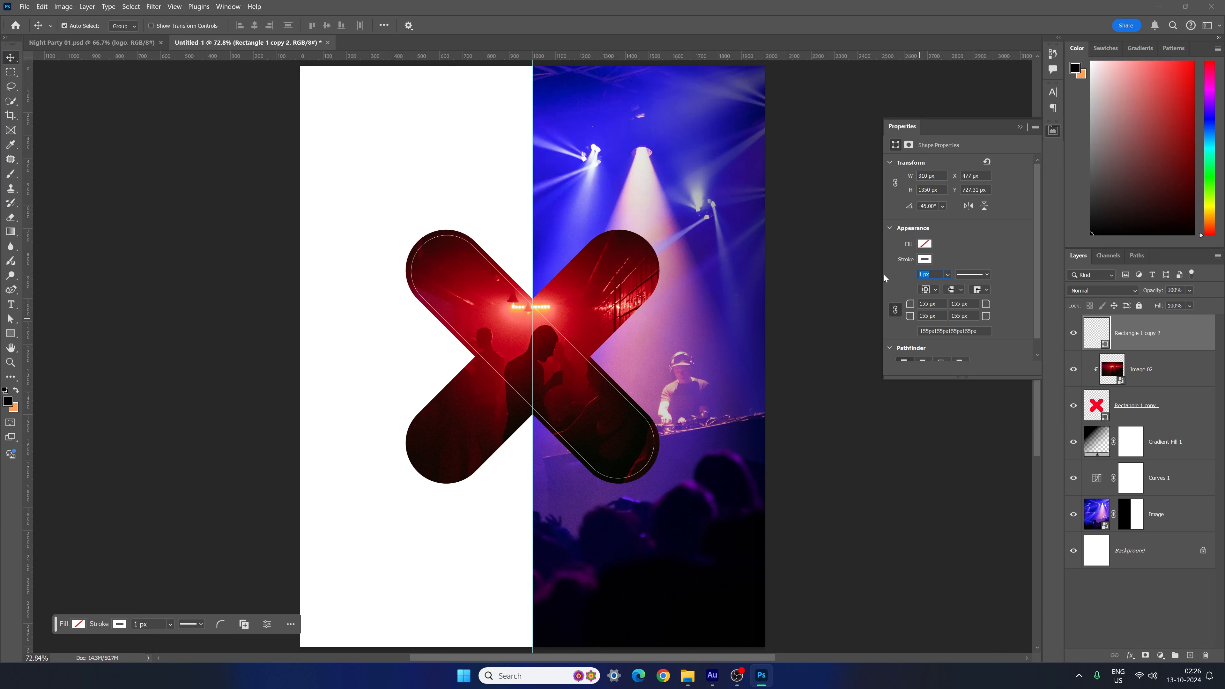
text(6)
key(Return)
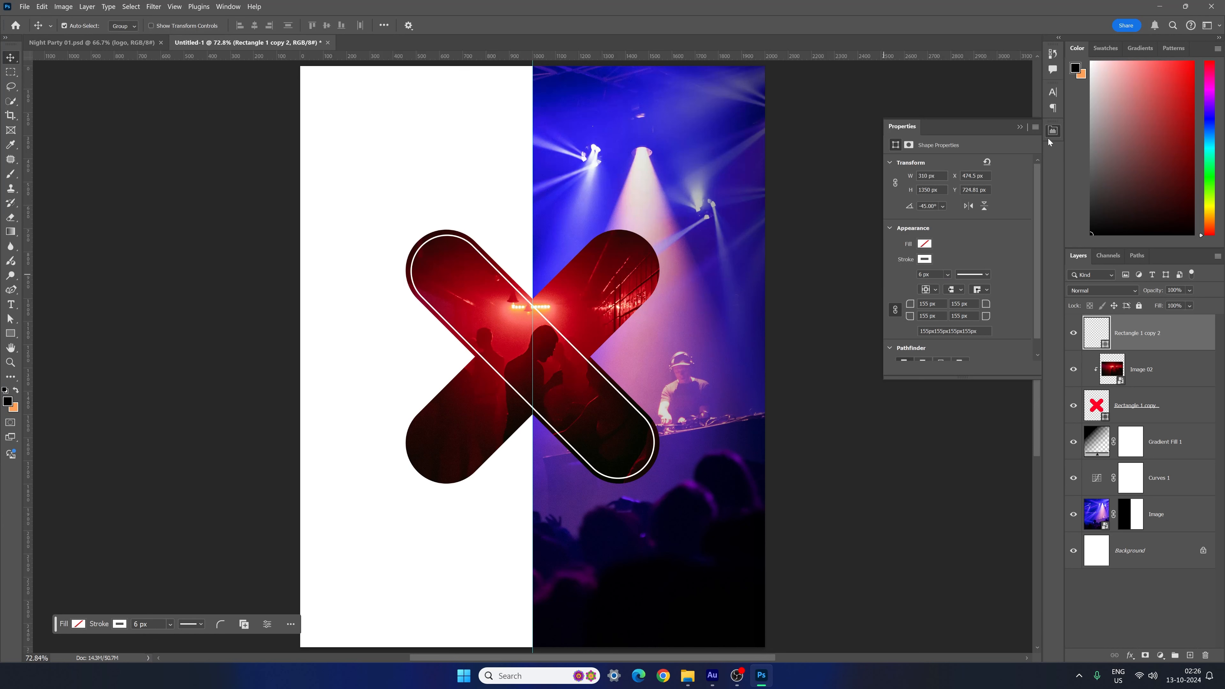
click(583, 364)
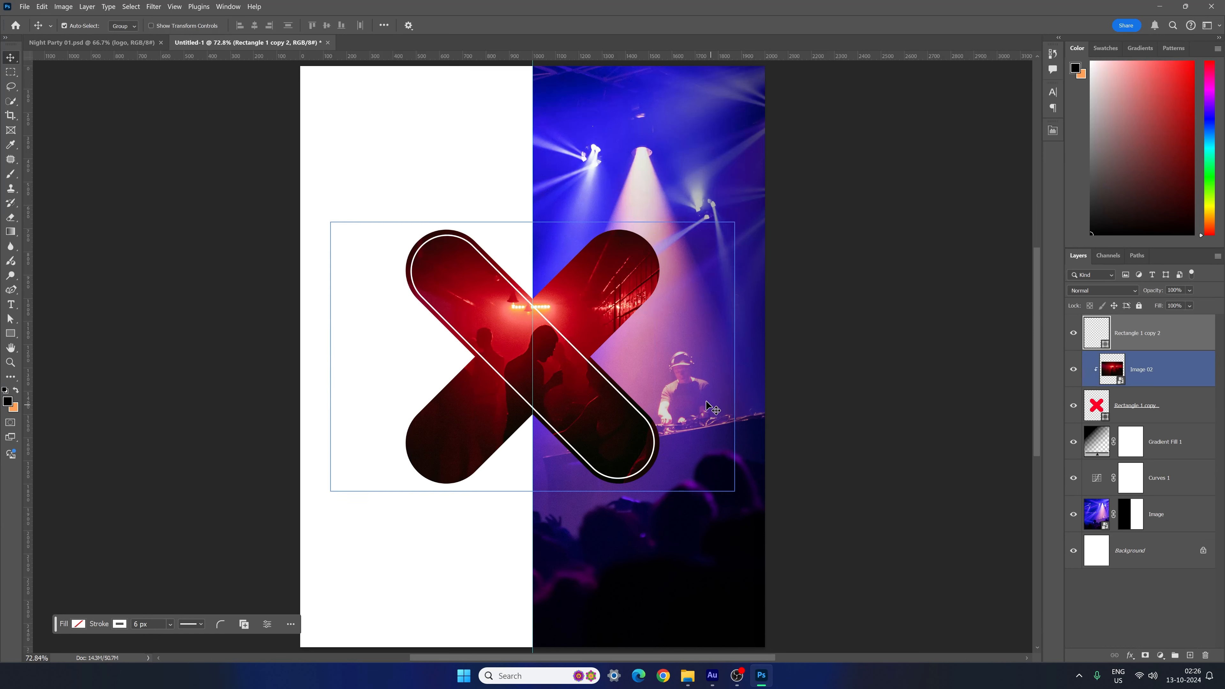
- Duplicate the outlined pill and rotate the copy 90 degrees so it follows the other arm of the X
key(ctrl+j)
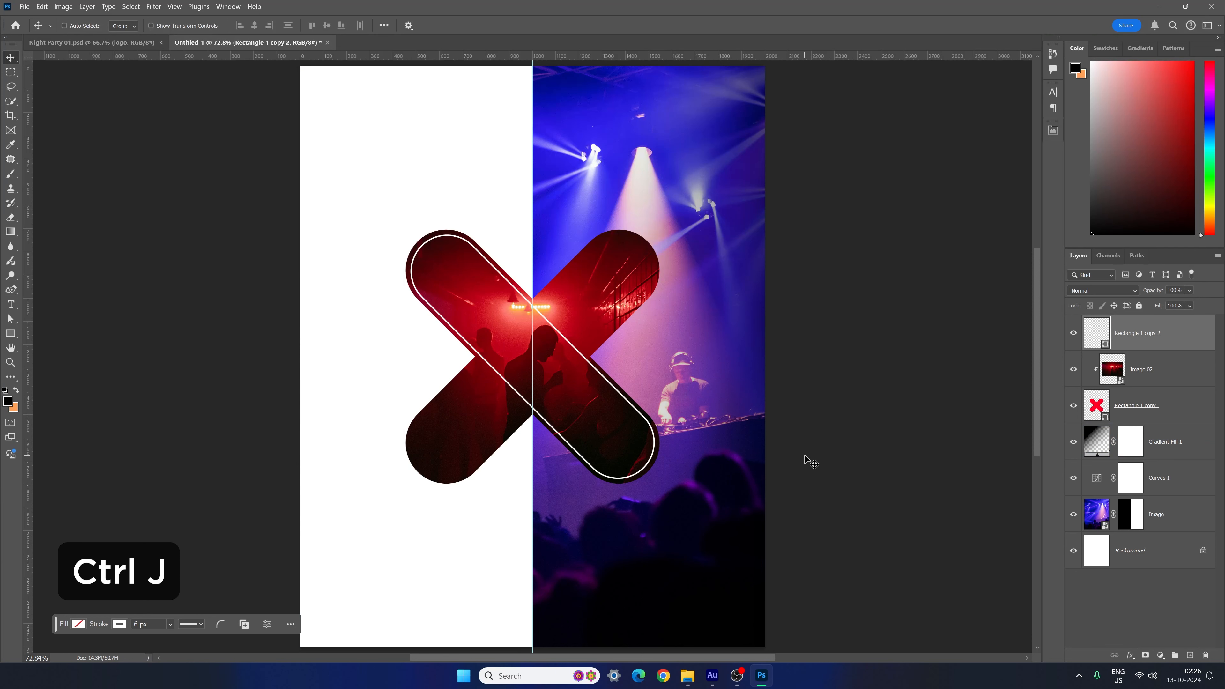
key(ctrl+j)
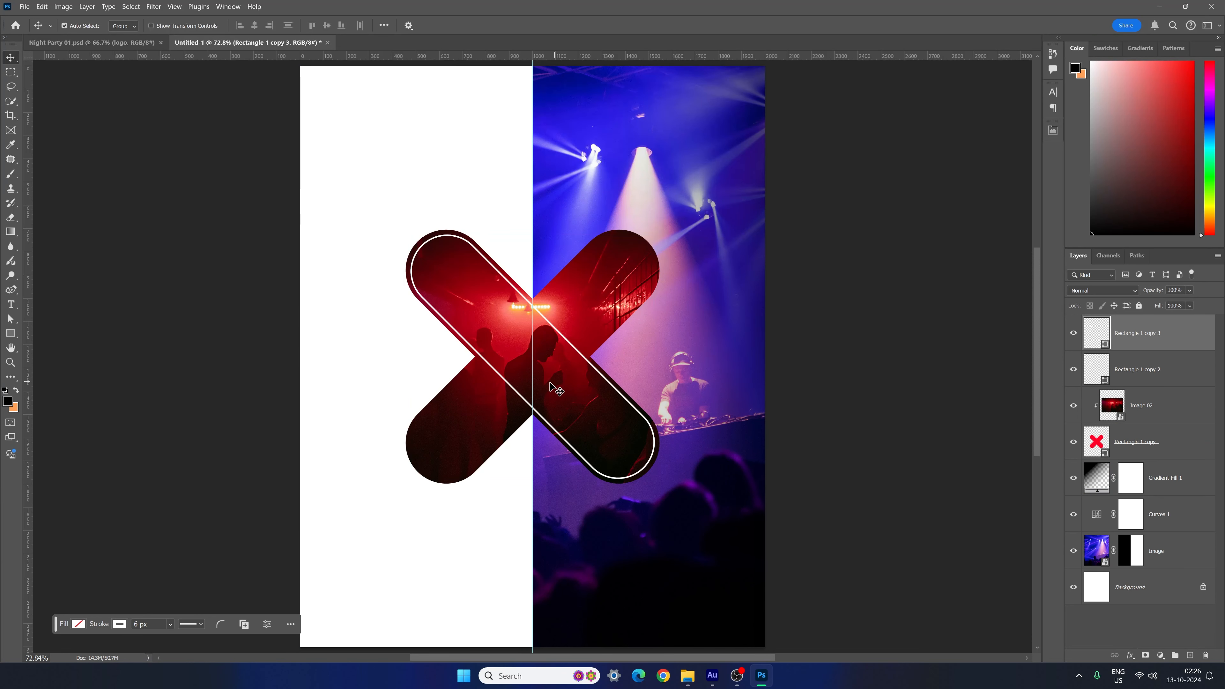
key(ctrl+t)
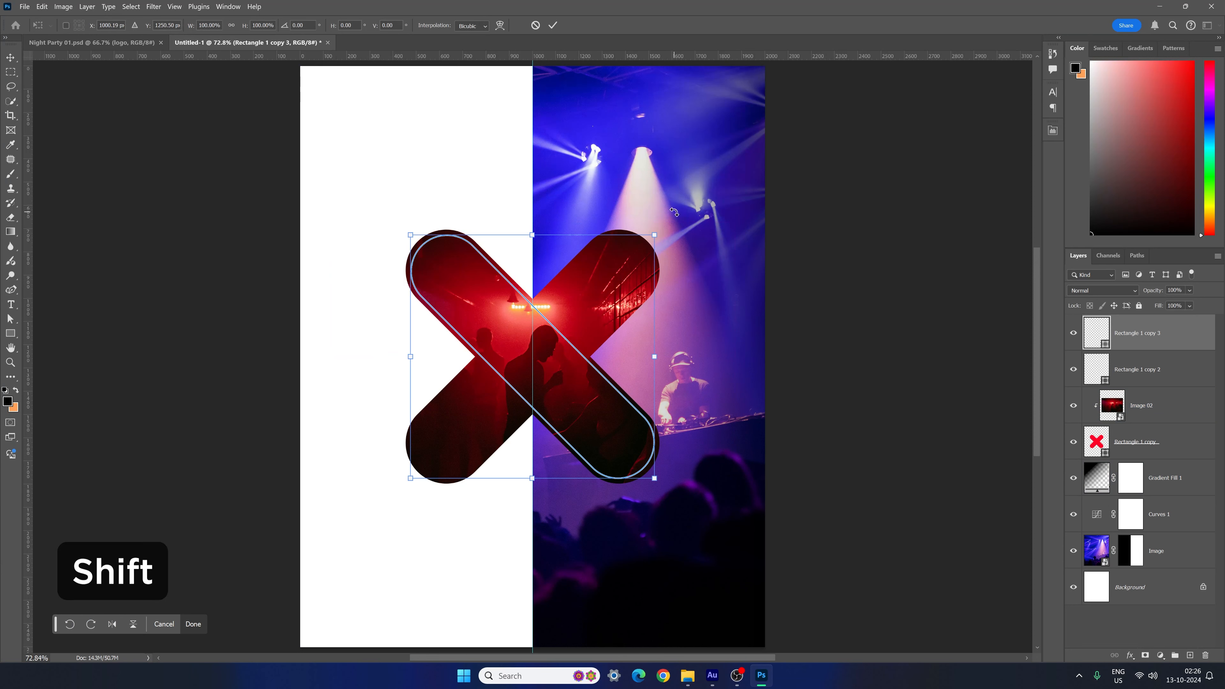
drag(674, 211, 661, 490)
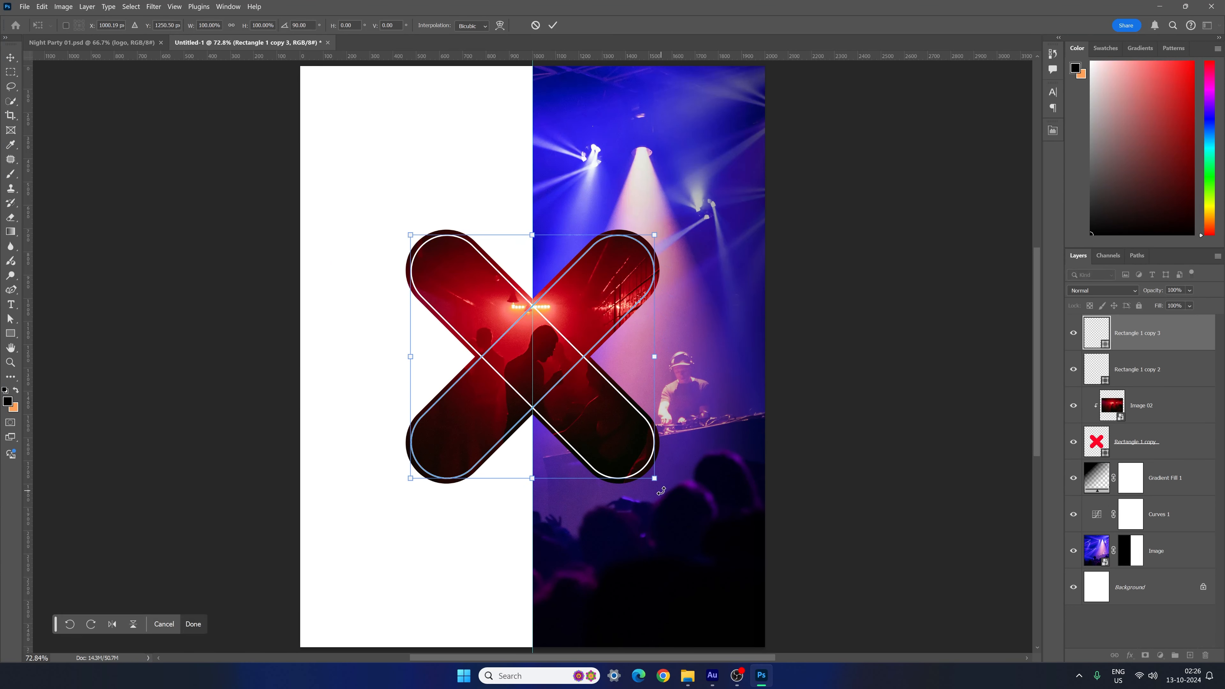
key(Return)
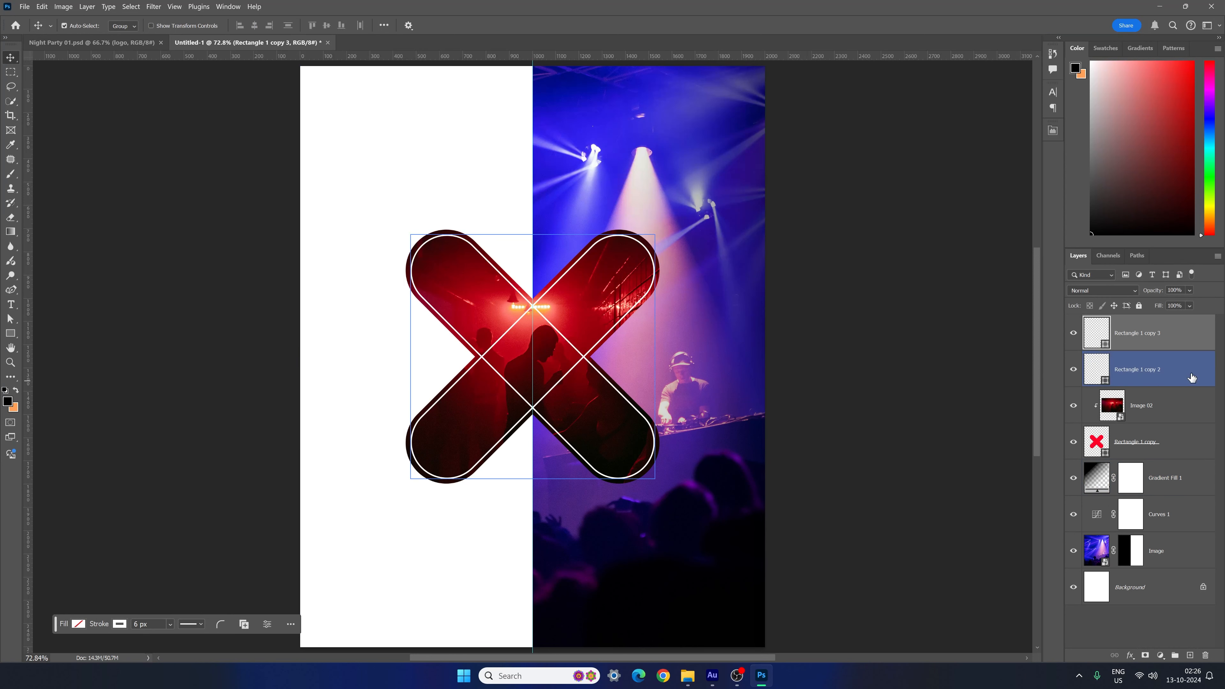
- Merge the two outlined pill layers into a single X-shaped outline
click(1168, 369)
shift+click(1169, 342)
right_click(1168, 342)
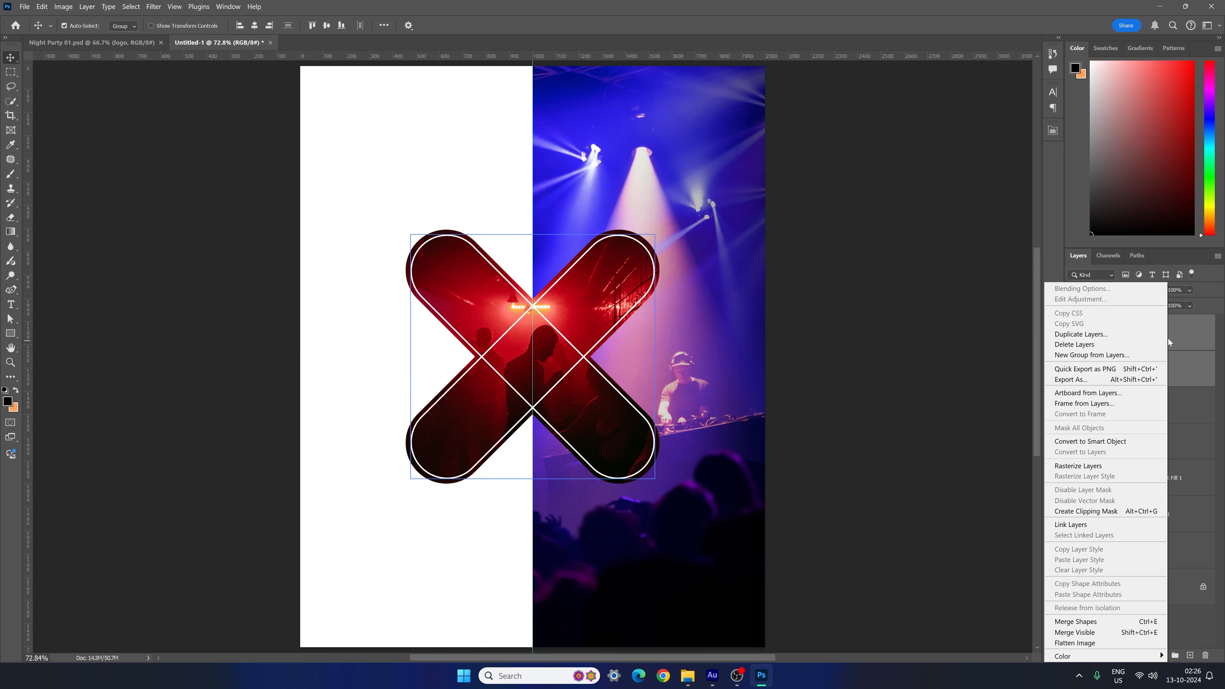
click(1096, 622)
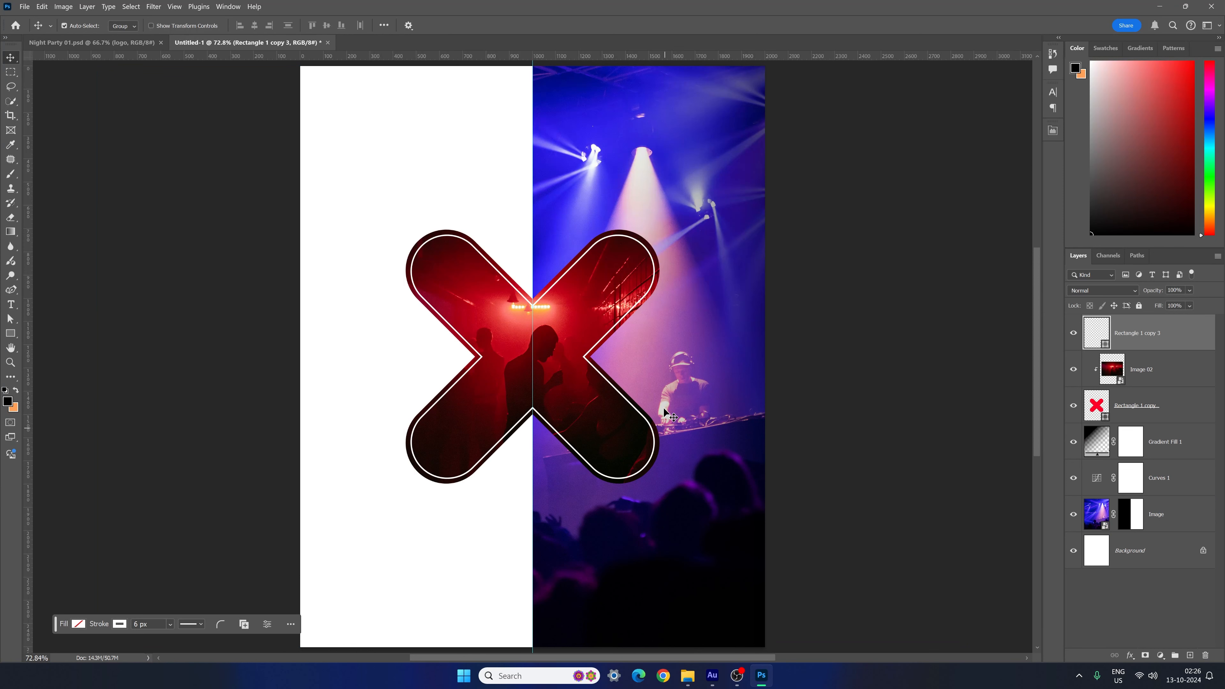
- Rename the merged outline layer as Stroke
click(1151, 369)
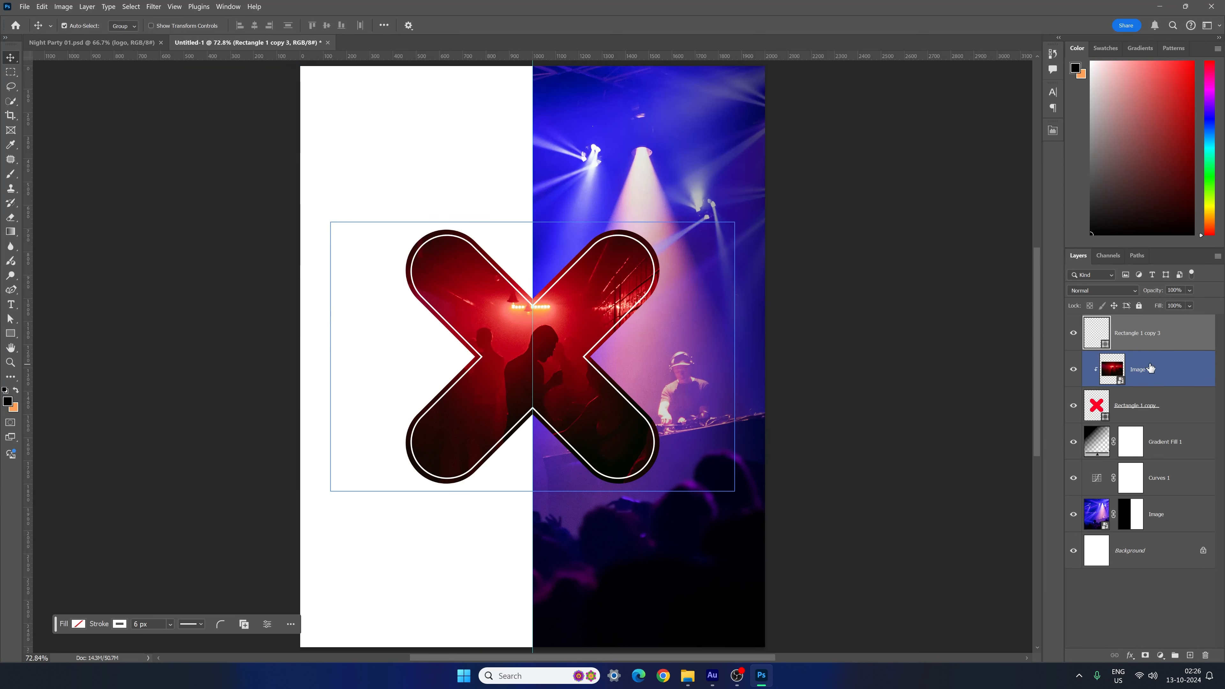
click(1127, 340)
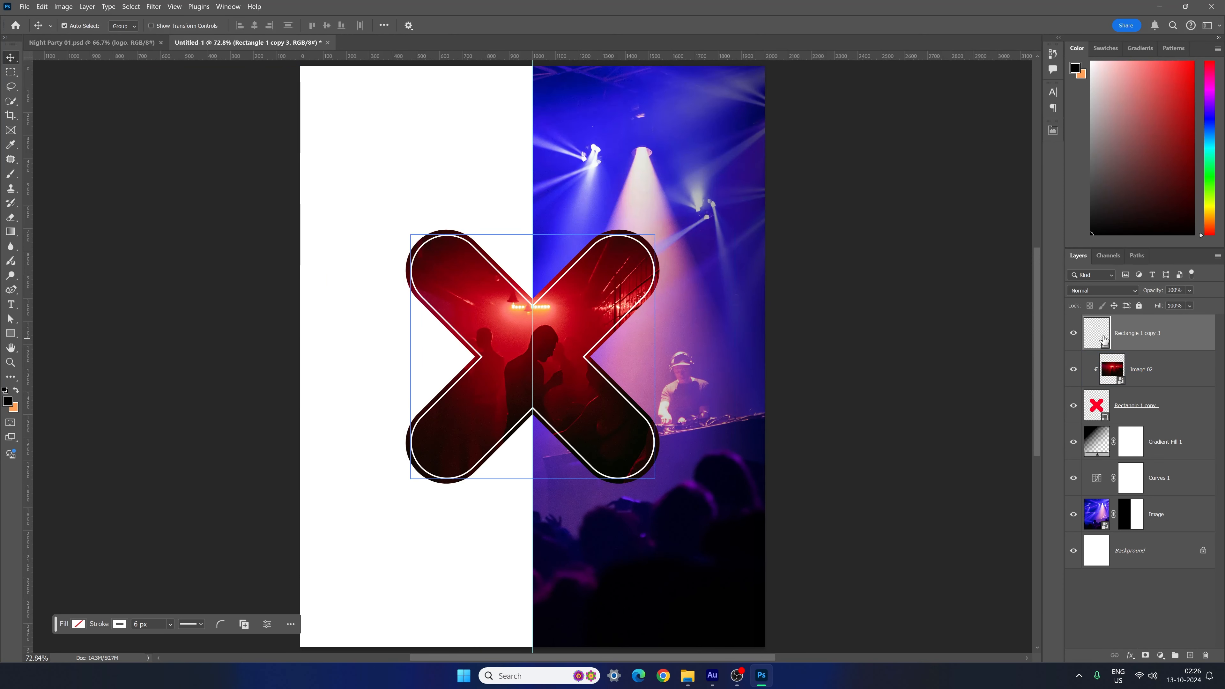
double_click(1144, 333)
text(Stroke)
key(Return)
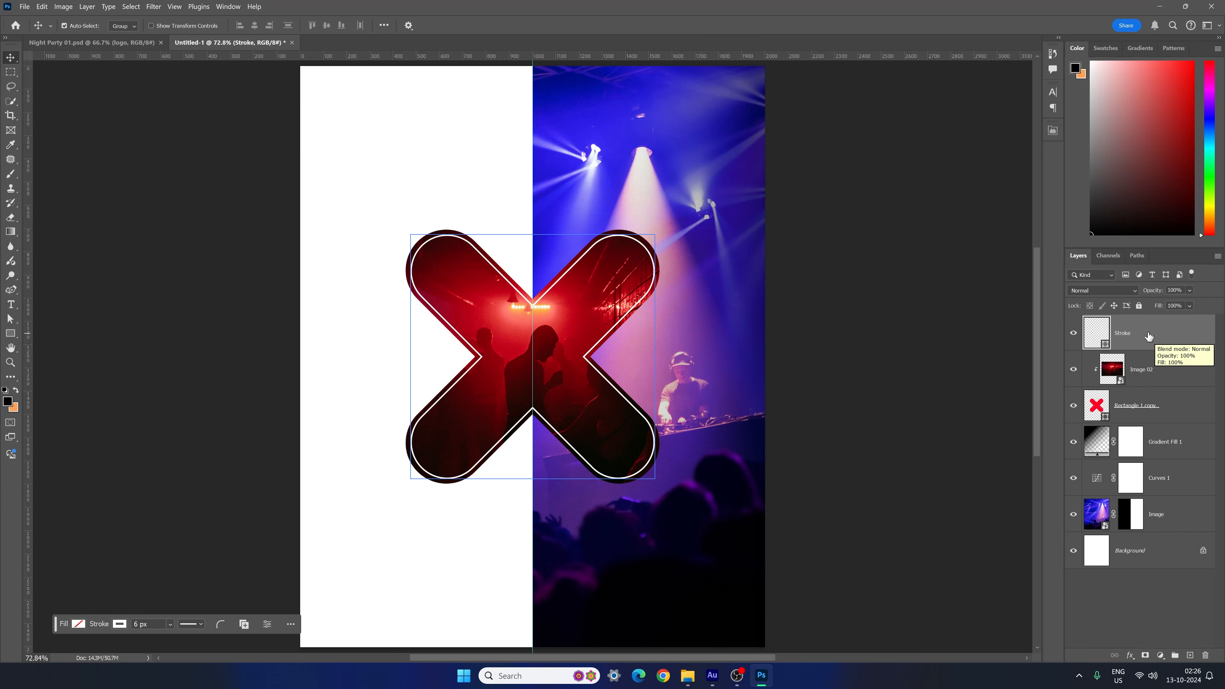
- Set the Stroke layer's blend mode to Overlay and deselect the layers
click(1086, 292)
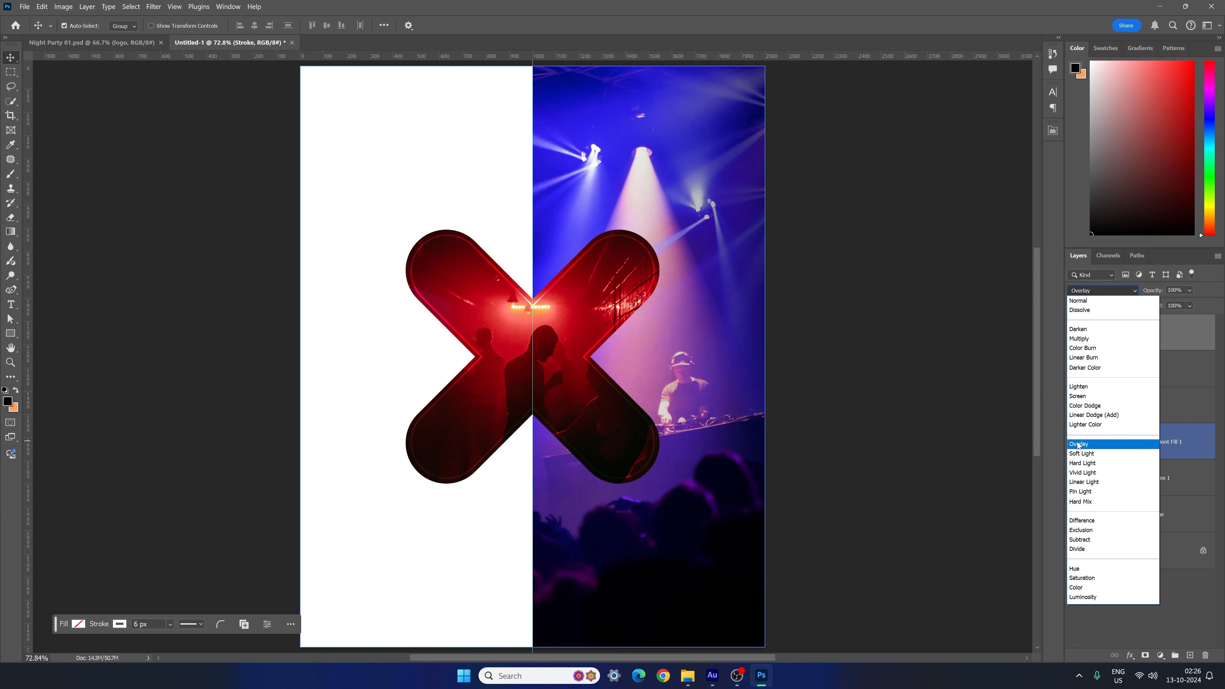
click(1097, 445)
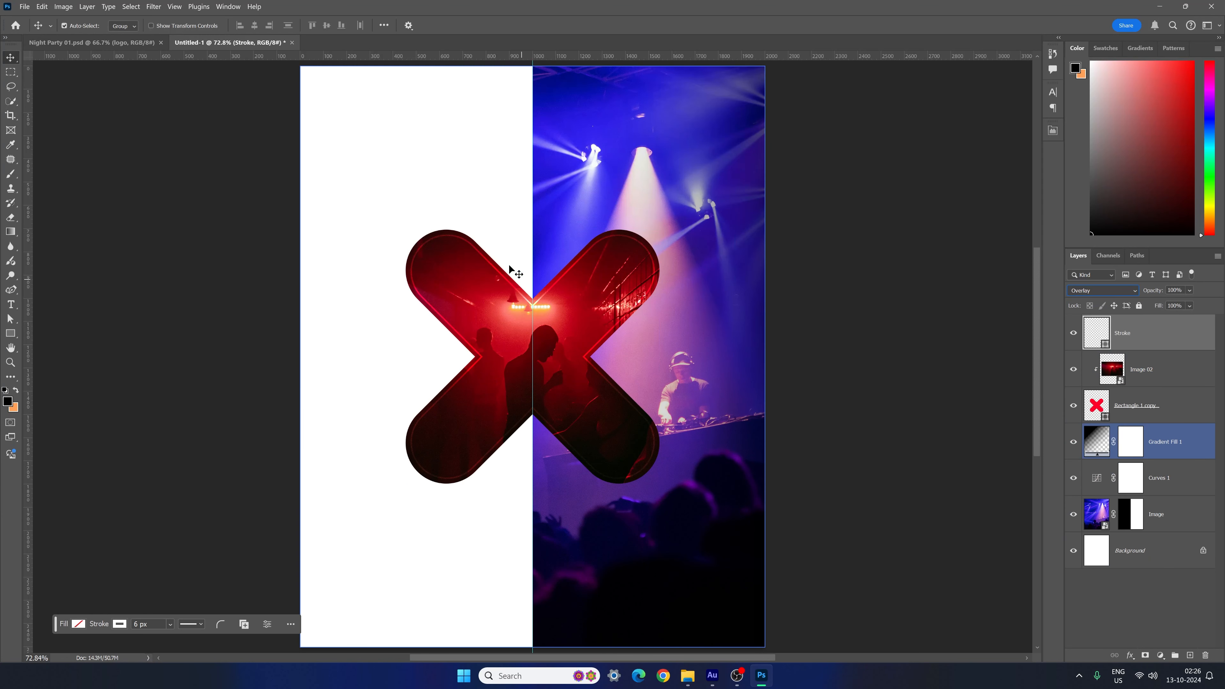
click(544, 443)
click(859, 439)
click(865, 445)
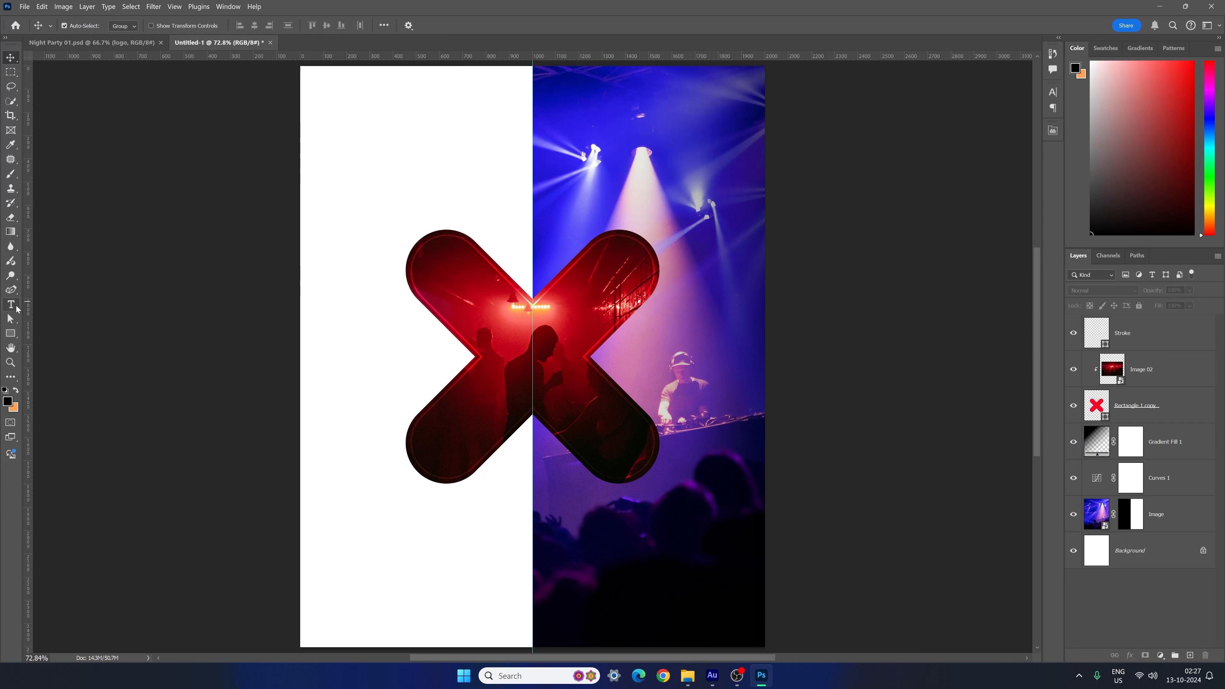
- Set up the Type tool with Gotham Medium at 60 pt and tracking of -75
click(16, 308)
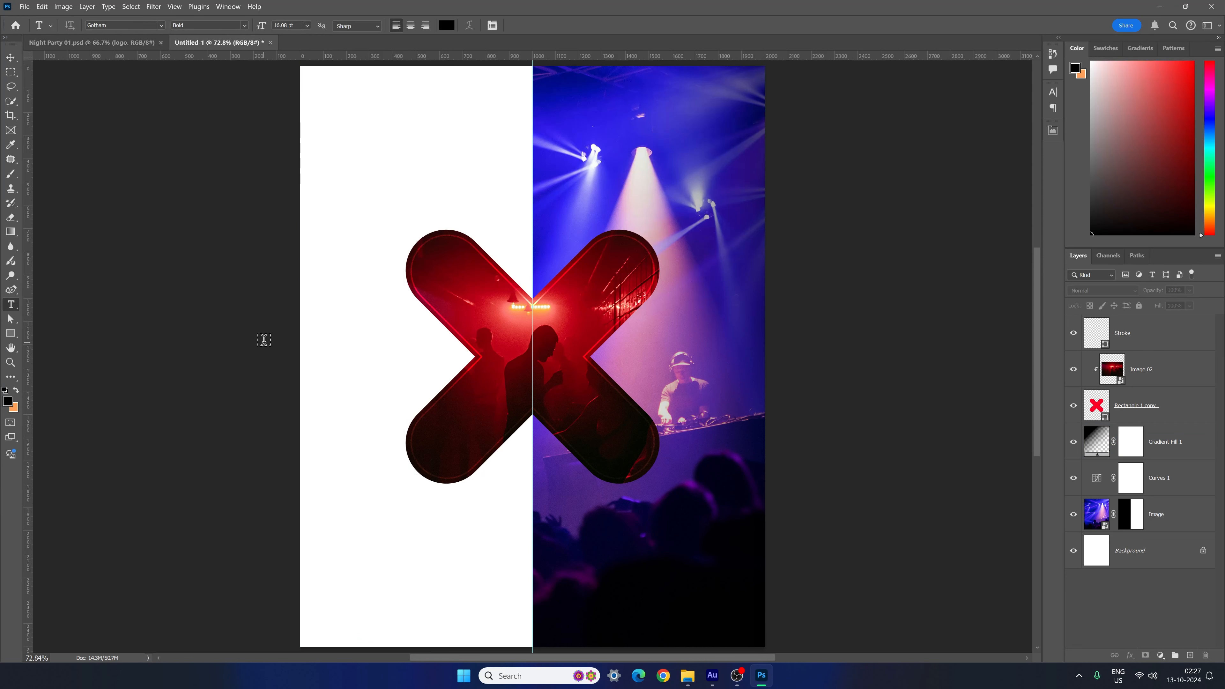
click(1054, 93)
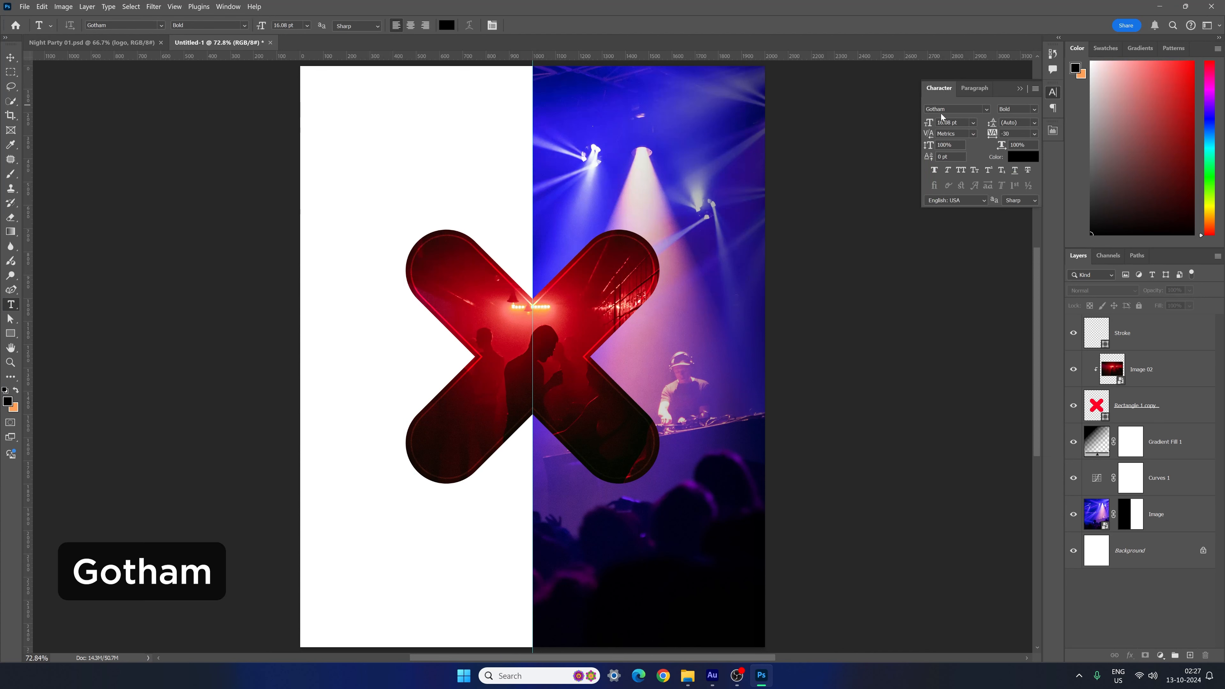
click(1035, 109)
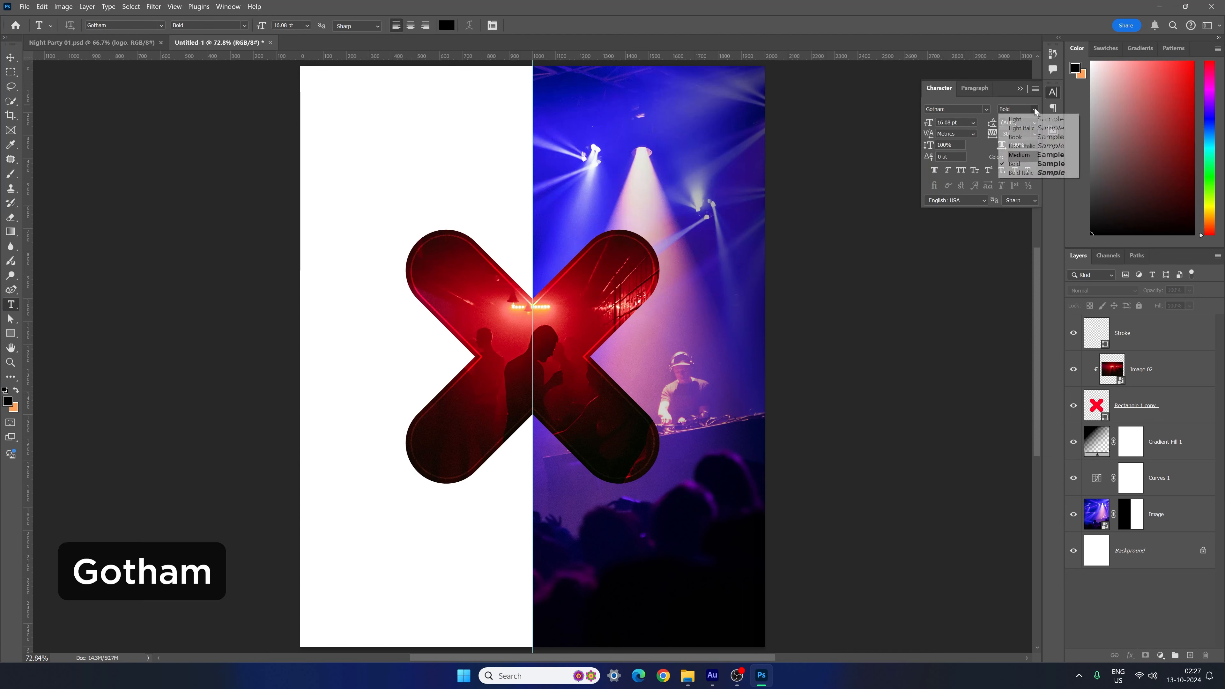
click(1024, 155)
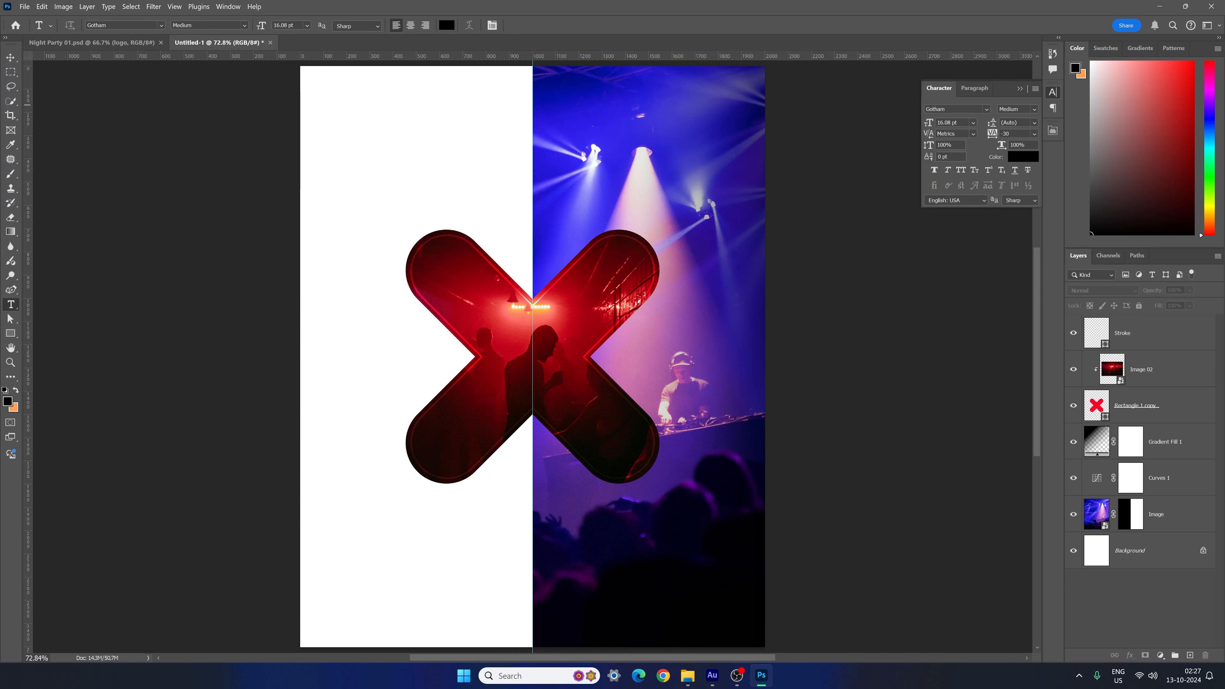
click(918, 118)
key(Return)
click(992, 133)
text(-75)
key(Return)
- Add the text "night" over the lower part of the concert photo and colour it white (ffffff)
click(639, 530)
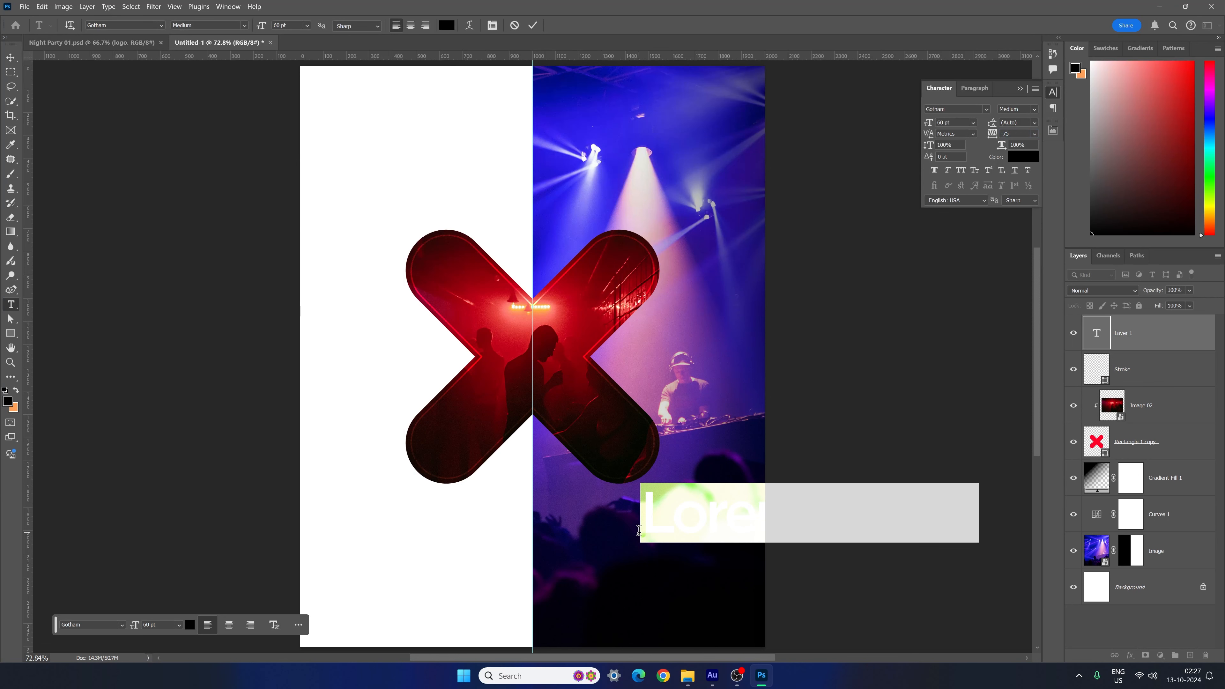
text(night)
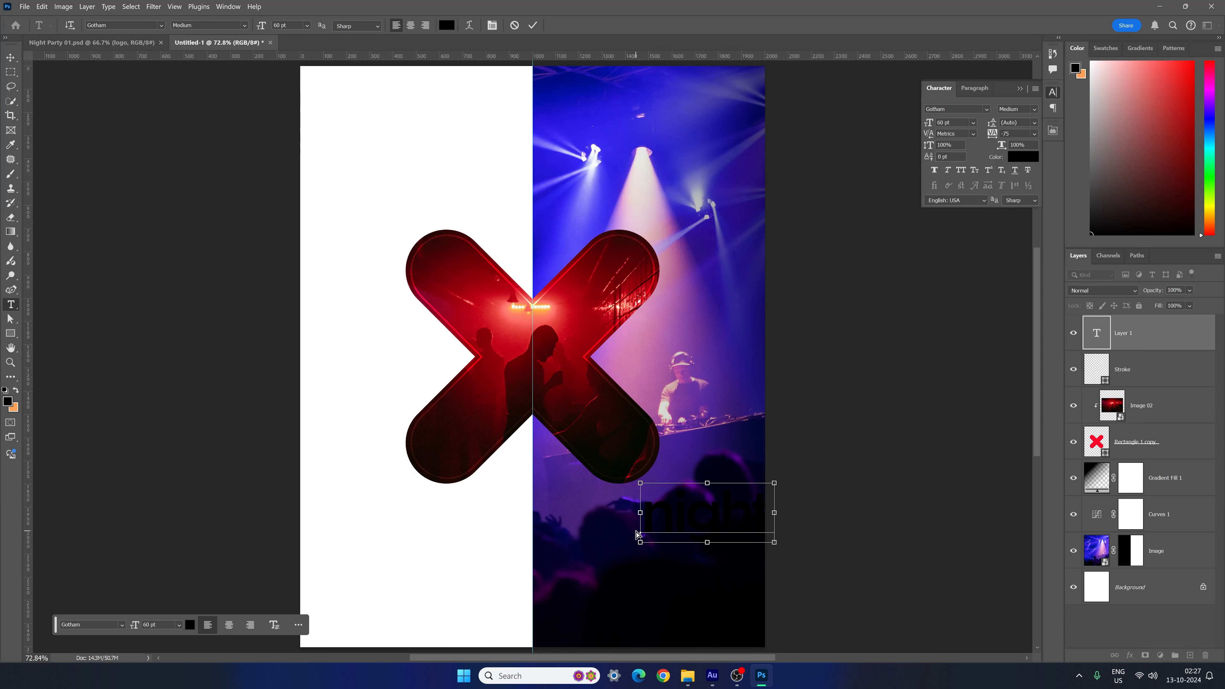
key(ctrl+a)
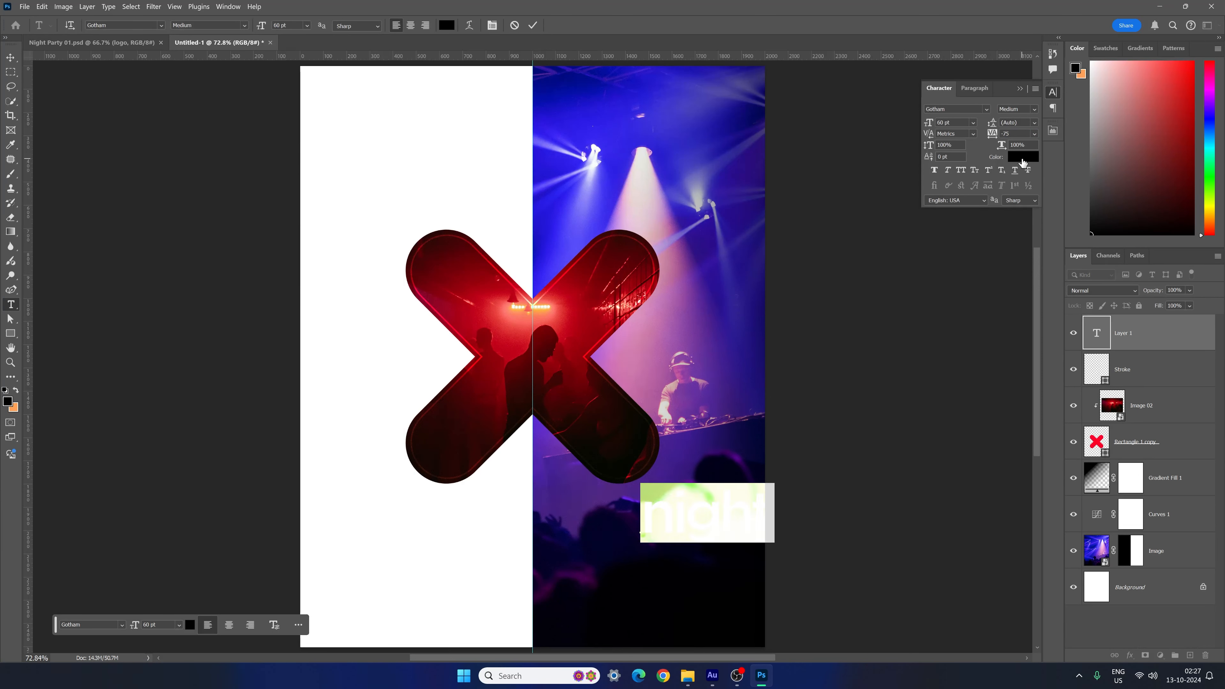
click(1020, 161)
drag(475, 215, 334, 155)
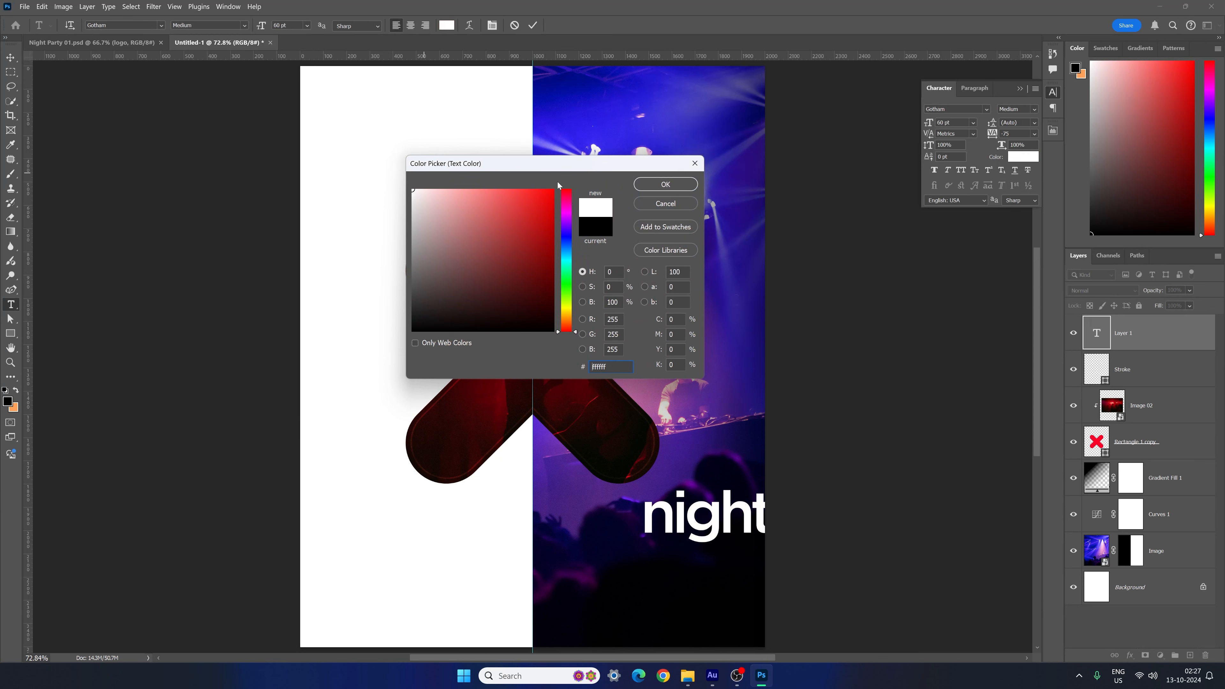
click(665, 184)
- Move the "night" text fully inside the concert photo, just below the X, and deselect it
click(11, 57)
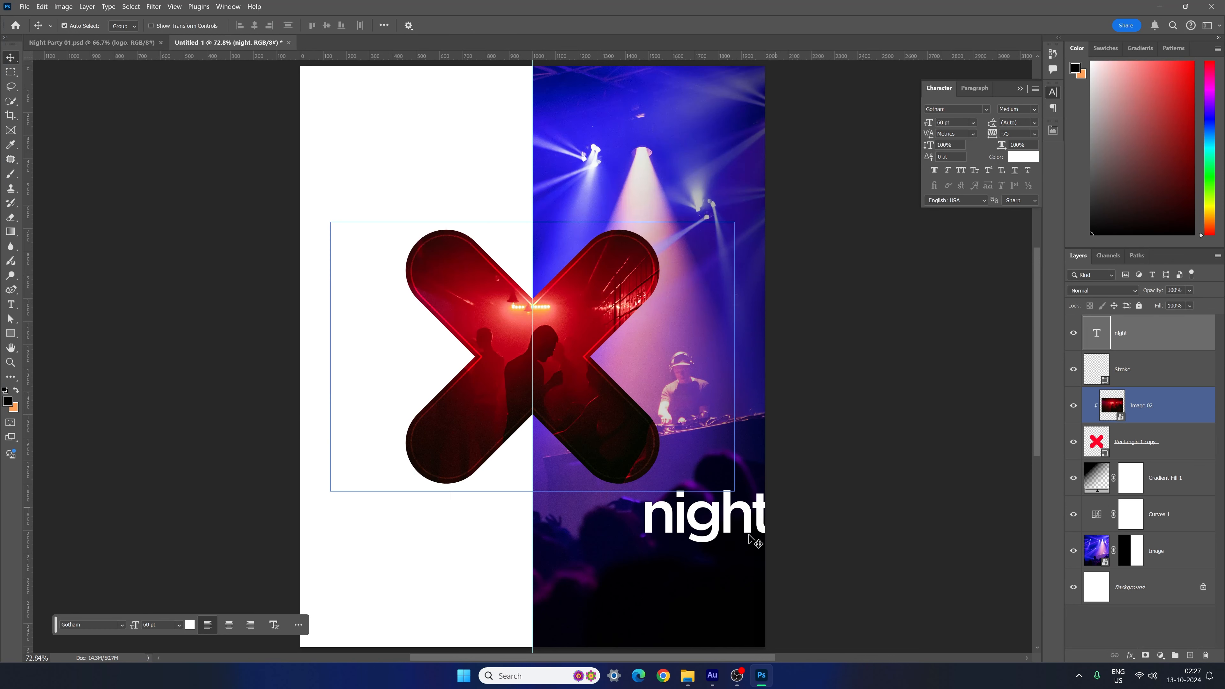
drag(728, 511, 676, 528)
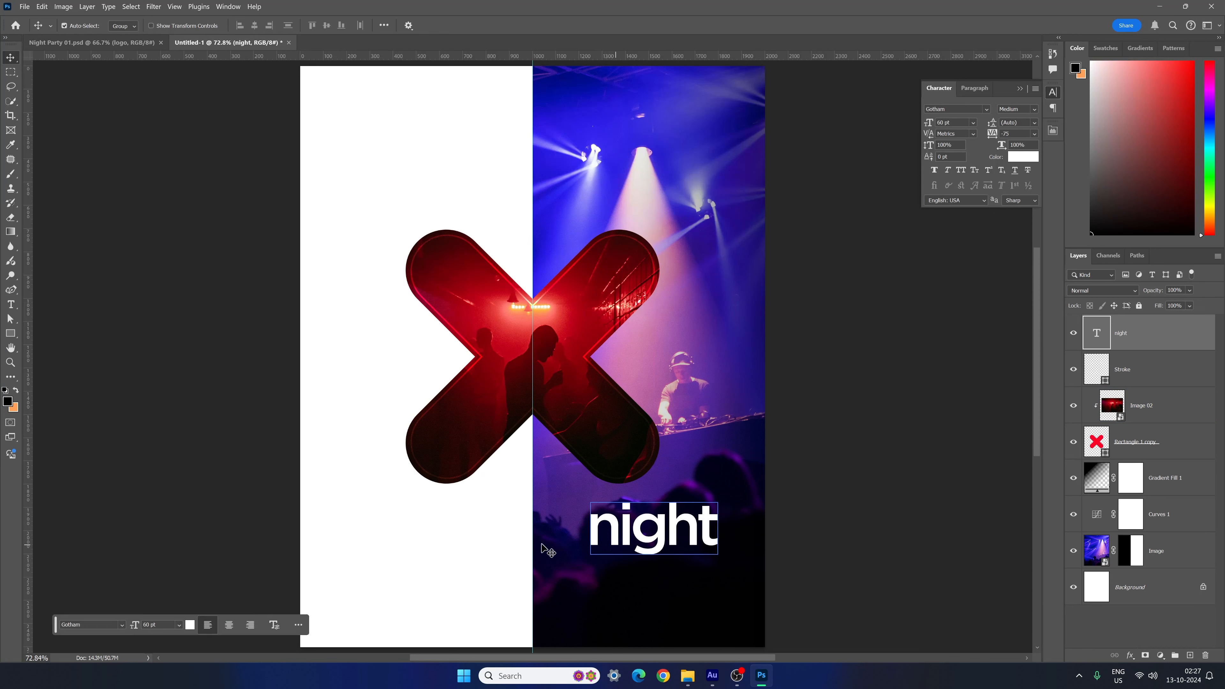
click(902, 547)
click(693, 573)
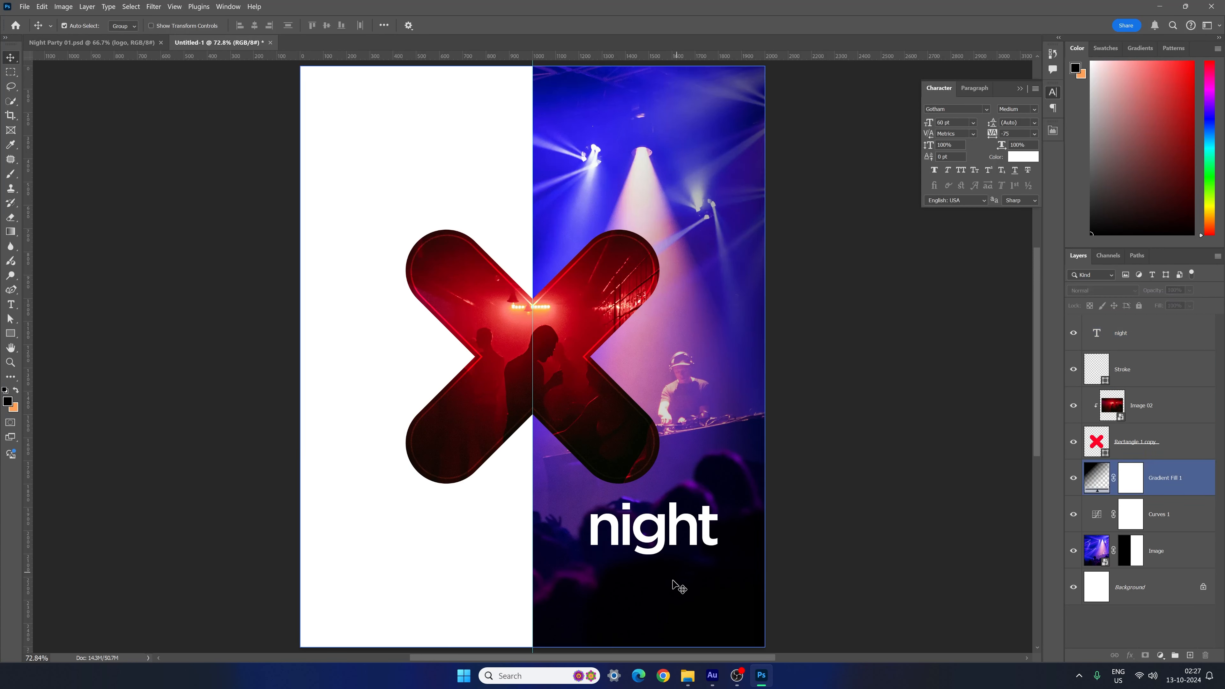
click(687, 540)
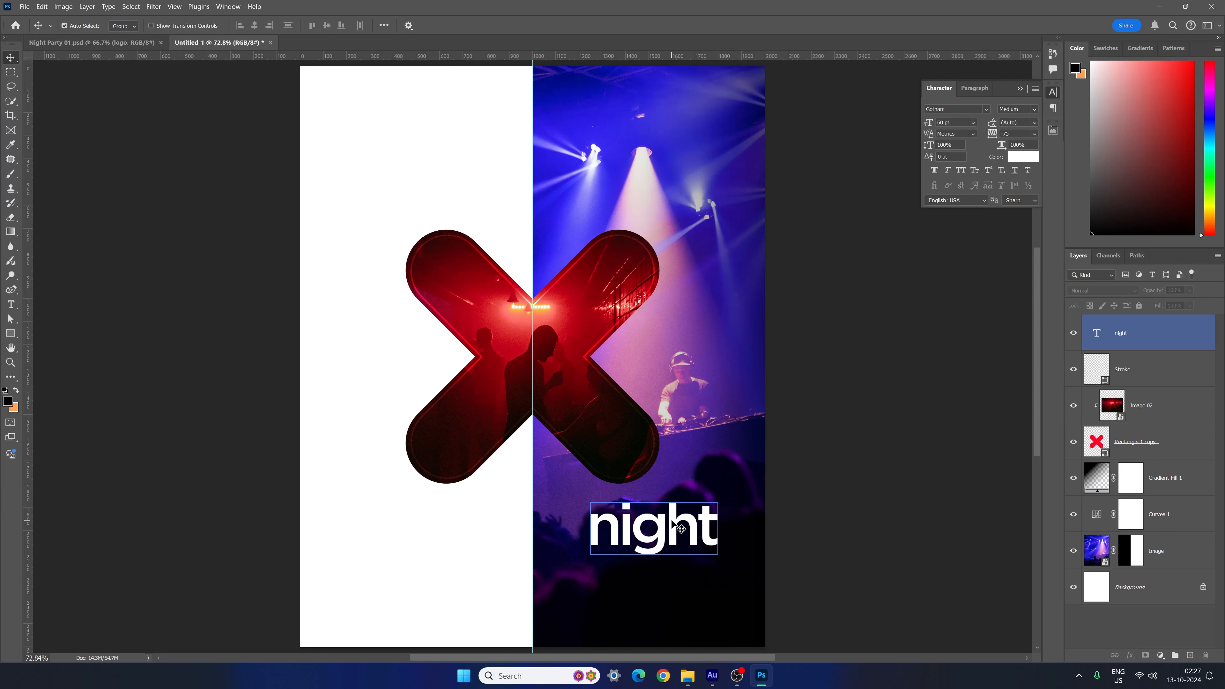
- Duplicate the "night" text directly below itself and change the copy's wording to "Party"
drag(673, 522, 675, 573)
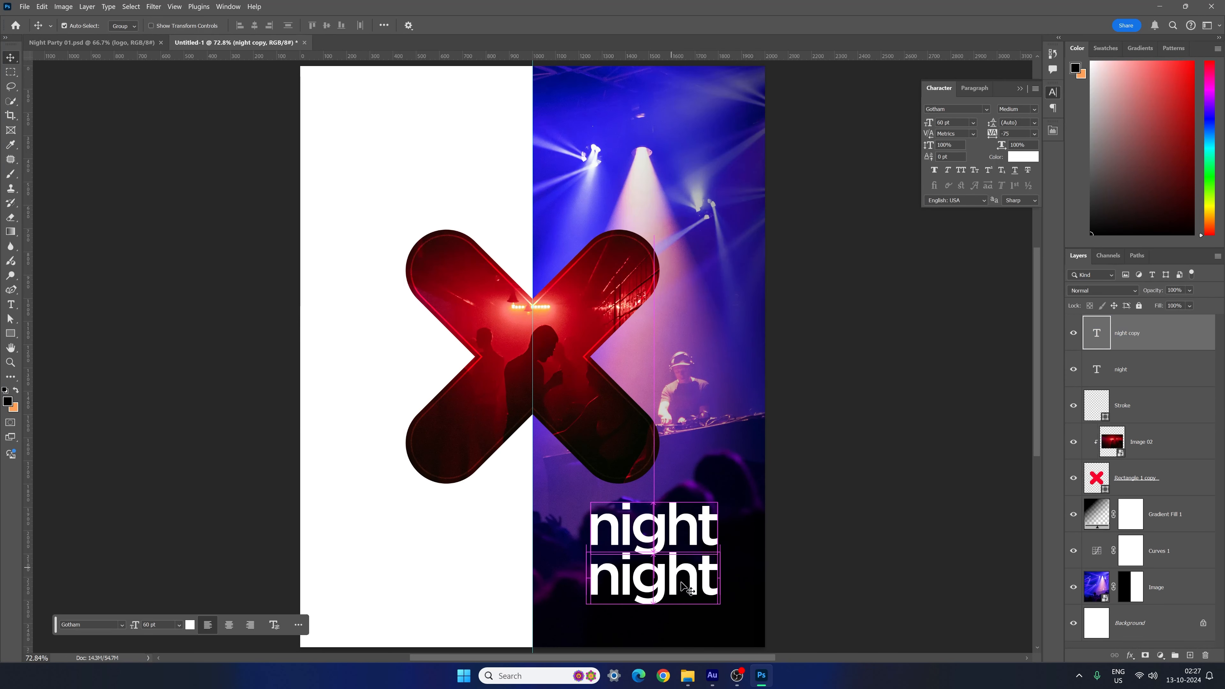
double_click(680, 586)
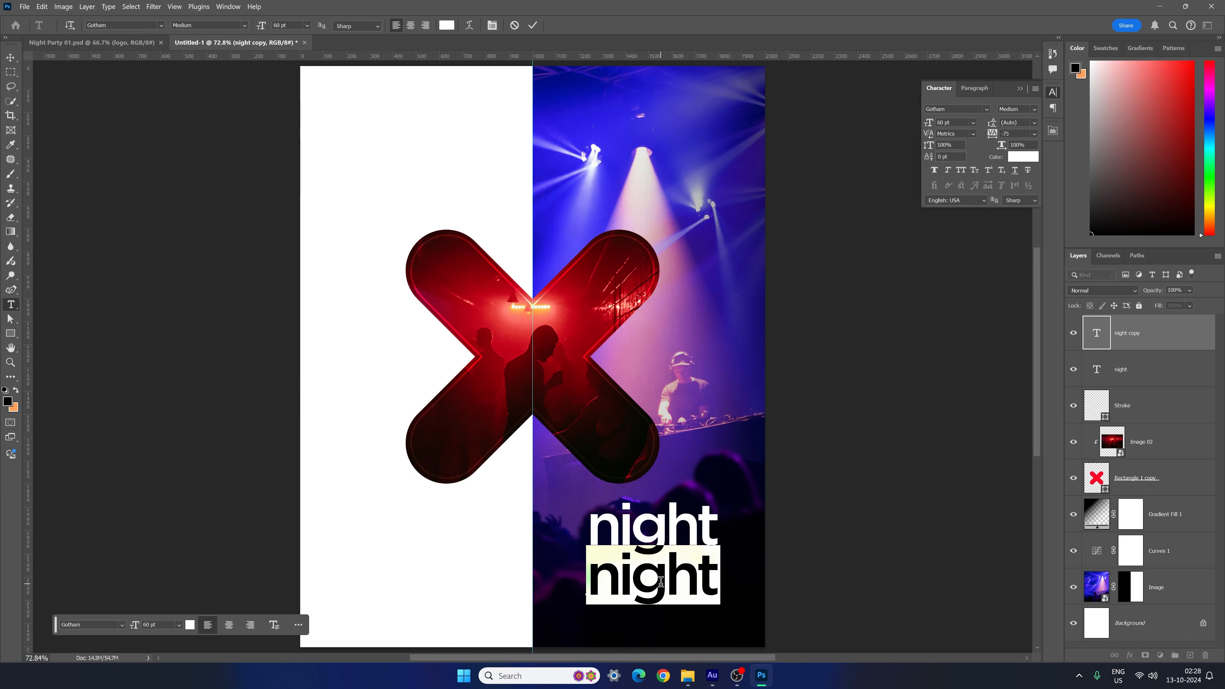
text(Party)
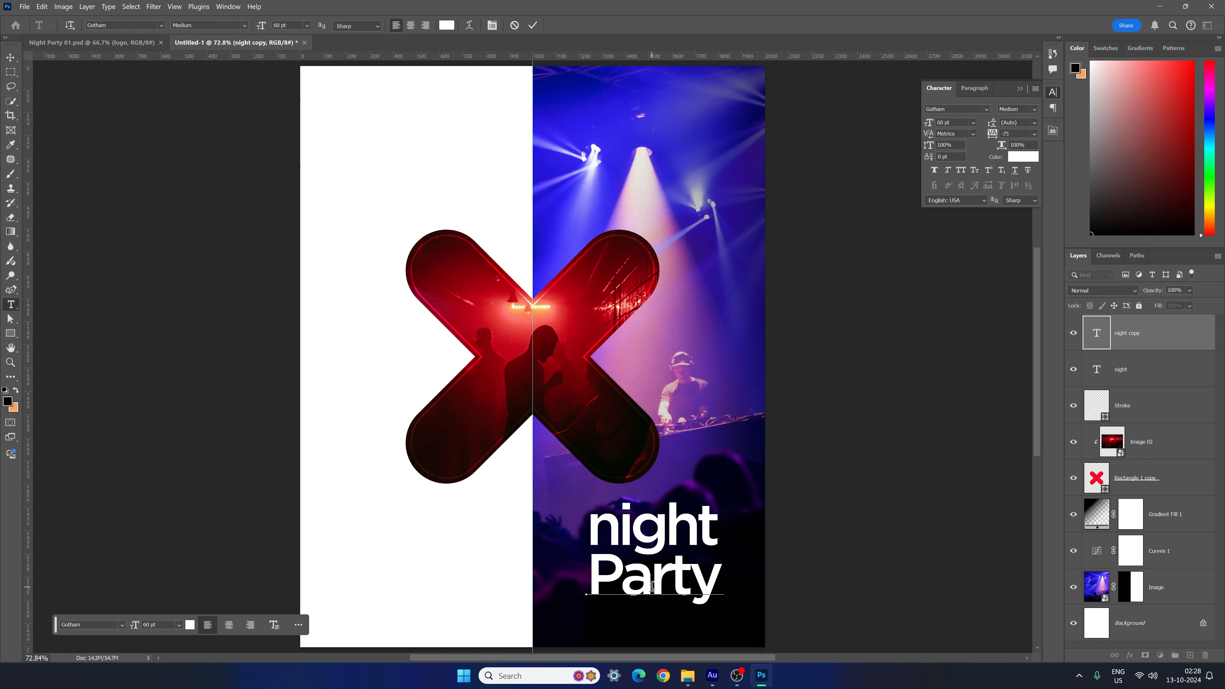
- Set the tracking of the "Party" text to 0
double_click(651, 588)
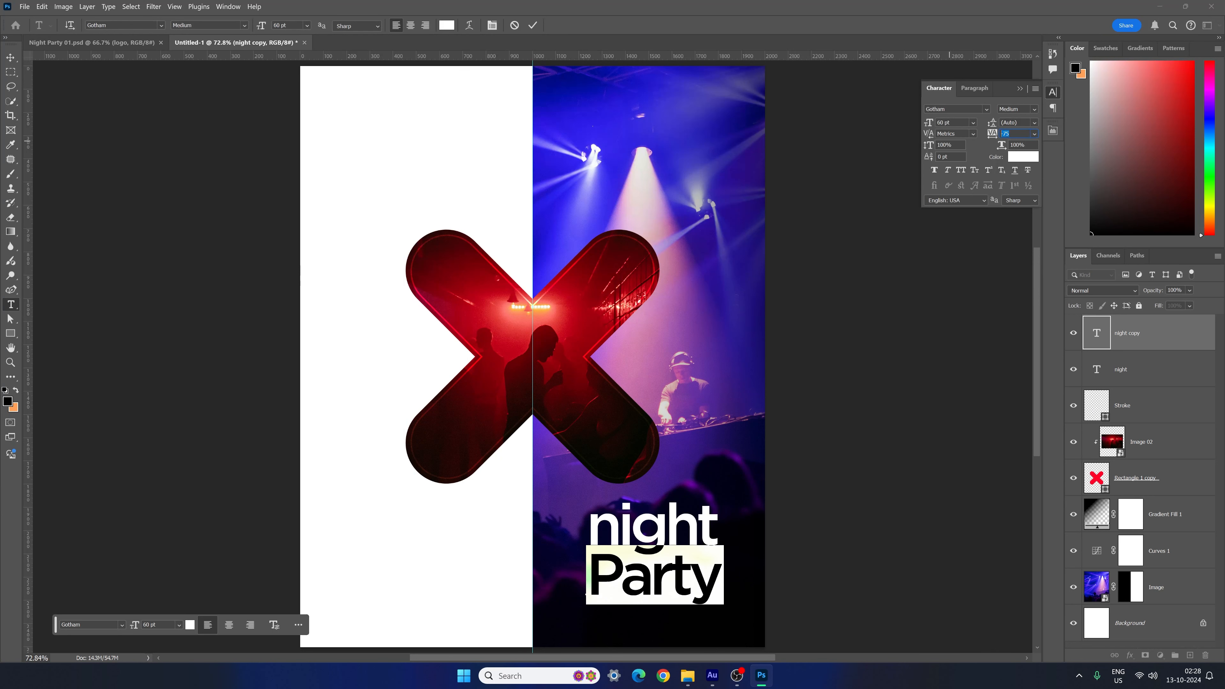
text(0)
key(Return)
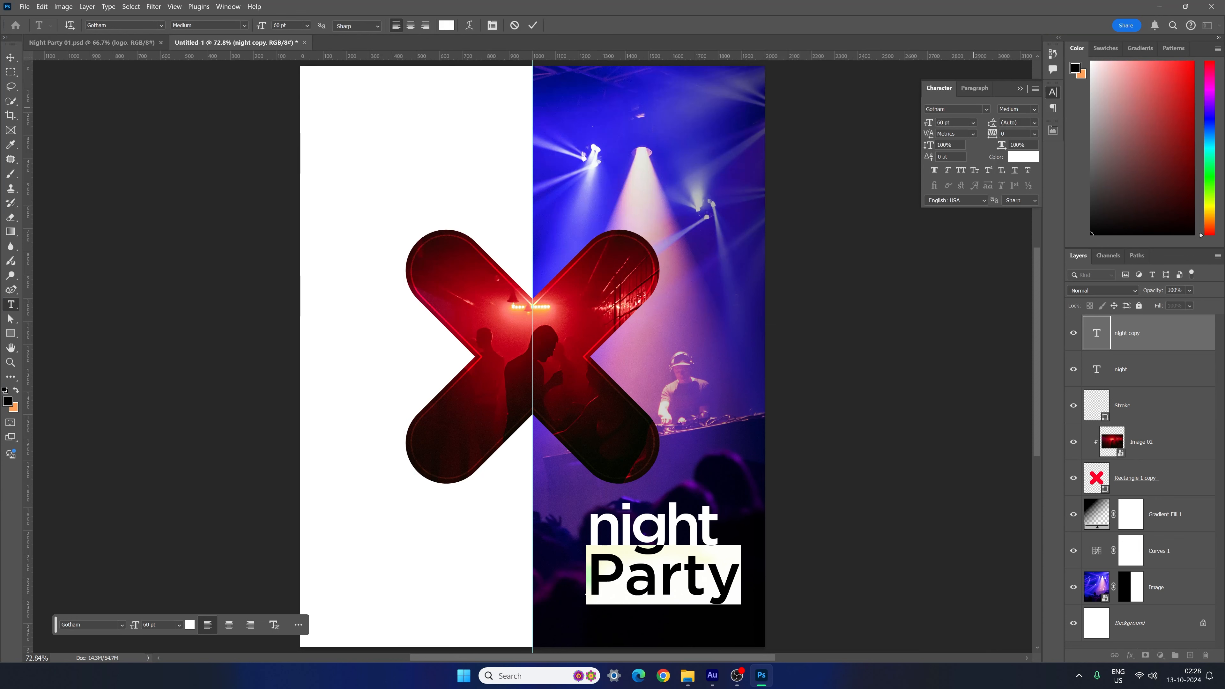
- Change the font of the "Party" text to Creattion Demo Regular
click(966, 108)
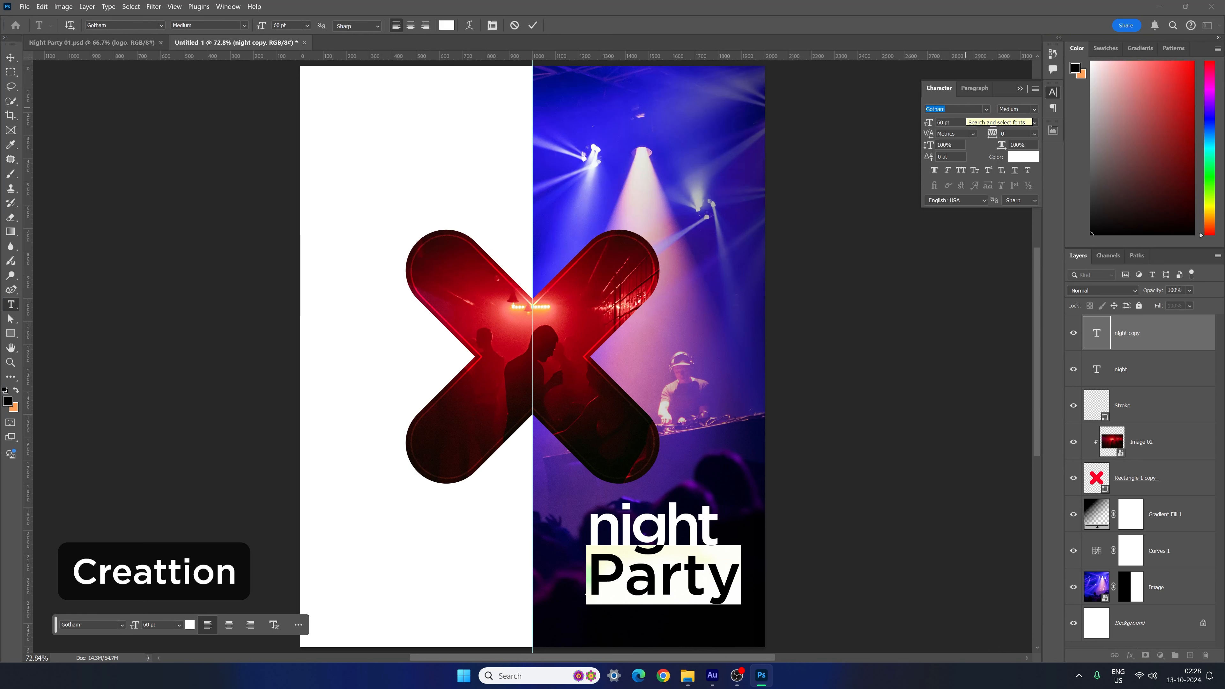
text(reattion Demo)
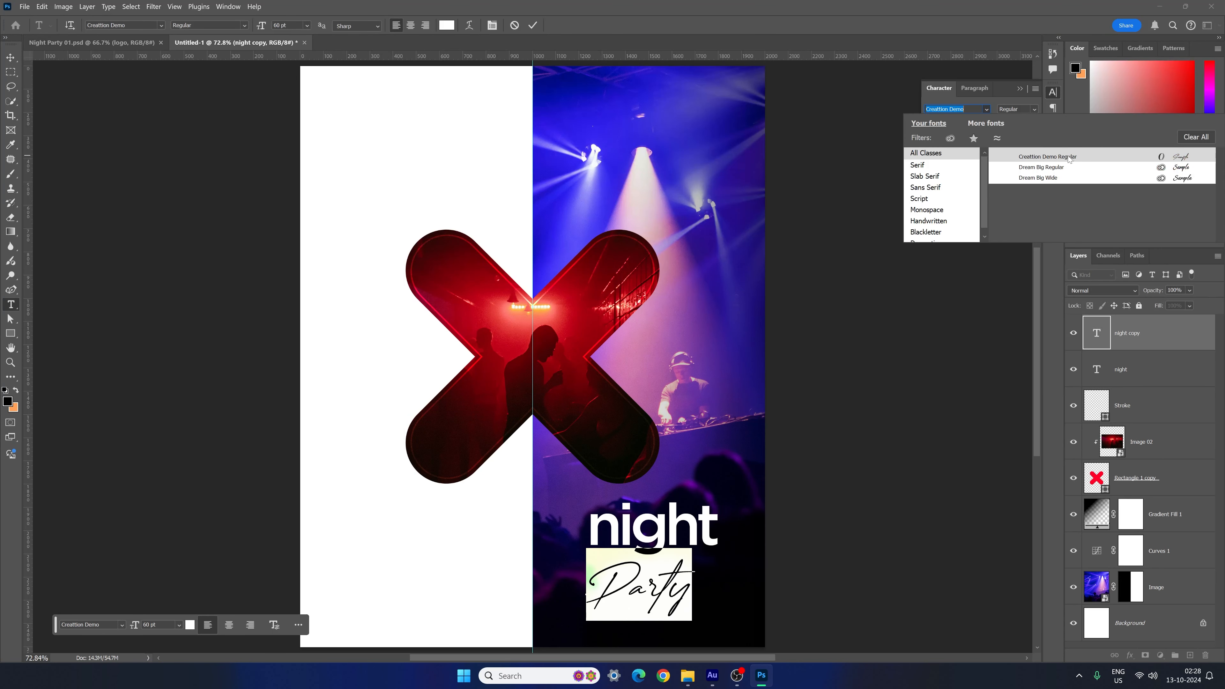
key(Return)
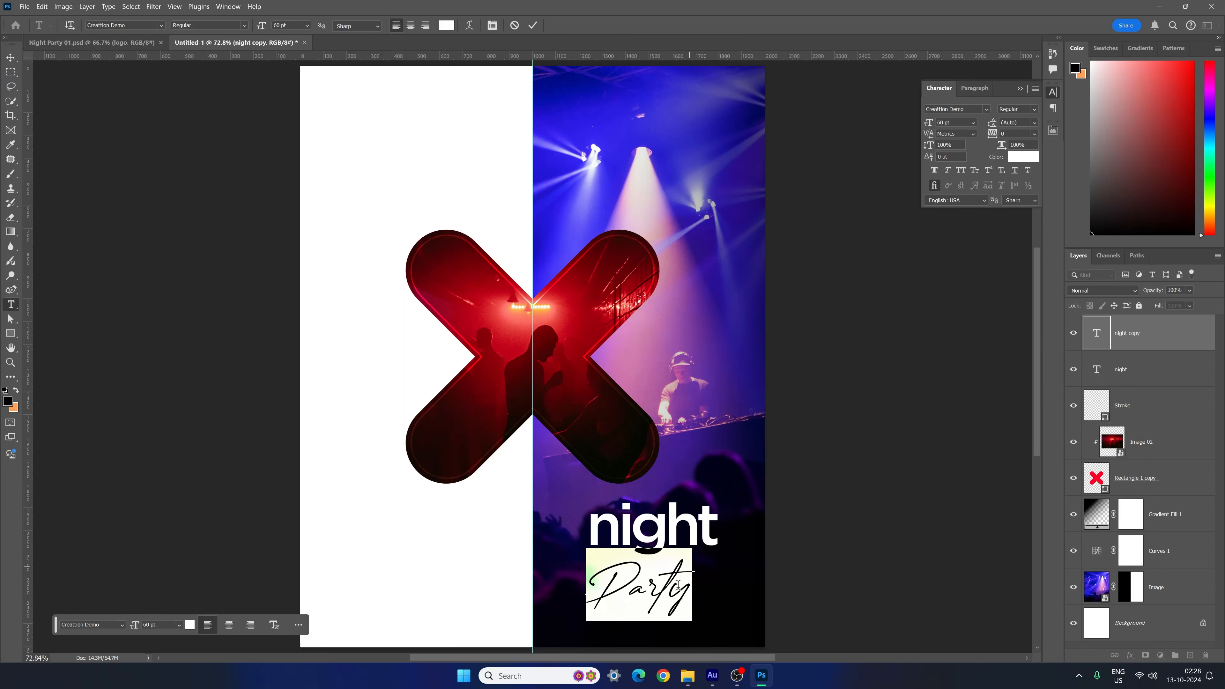
- Tuck the script "Party" text closer beneath "night", offset towards the right, nudge "night" slightly up and left, and deselect
click(10, 57)
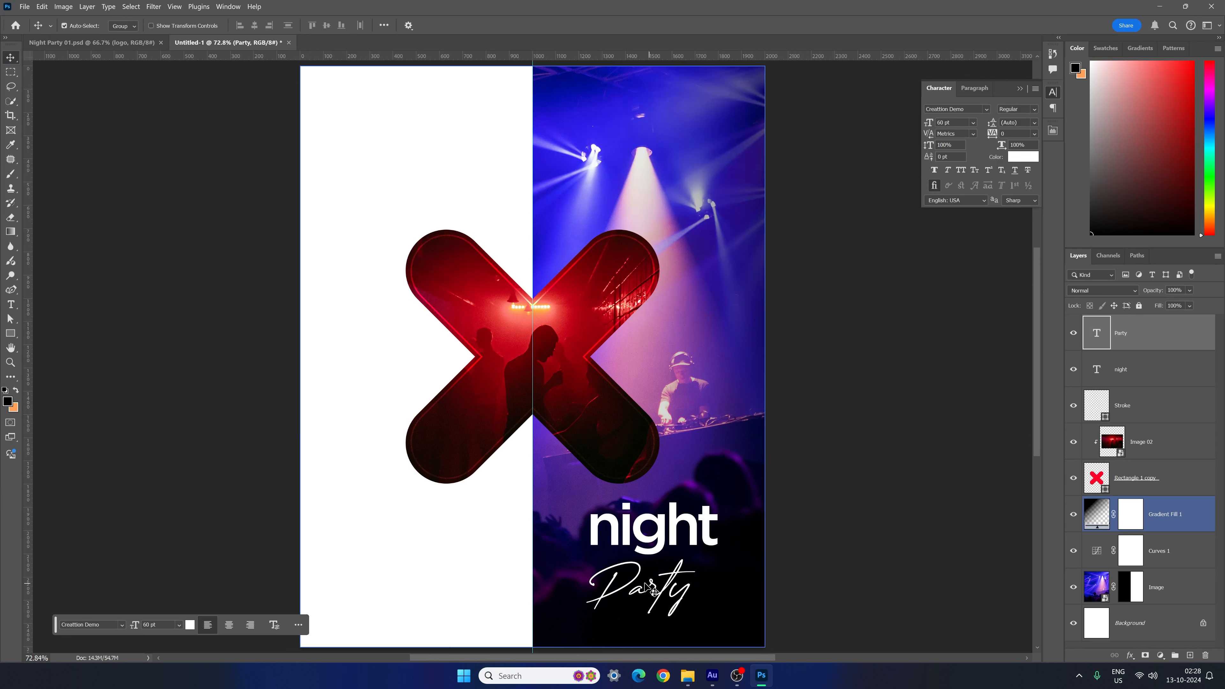
drag(632, 591, 674, 584)
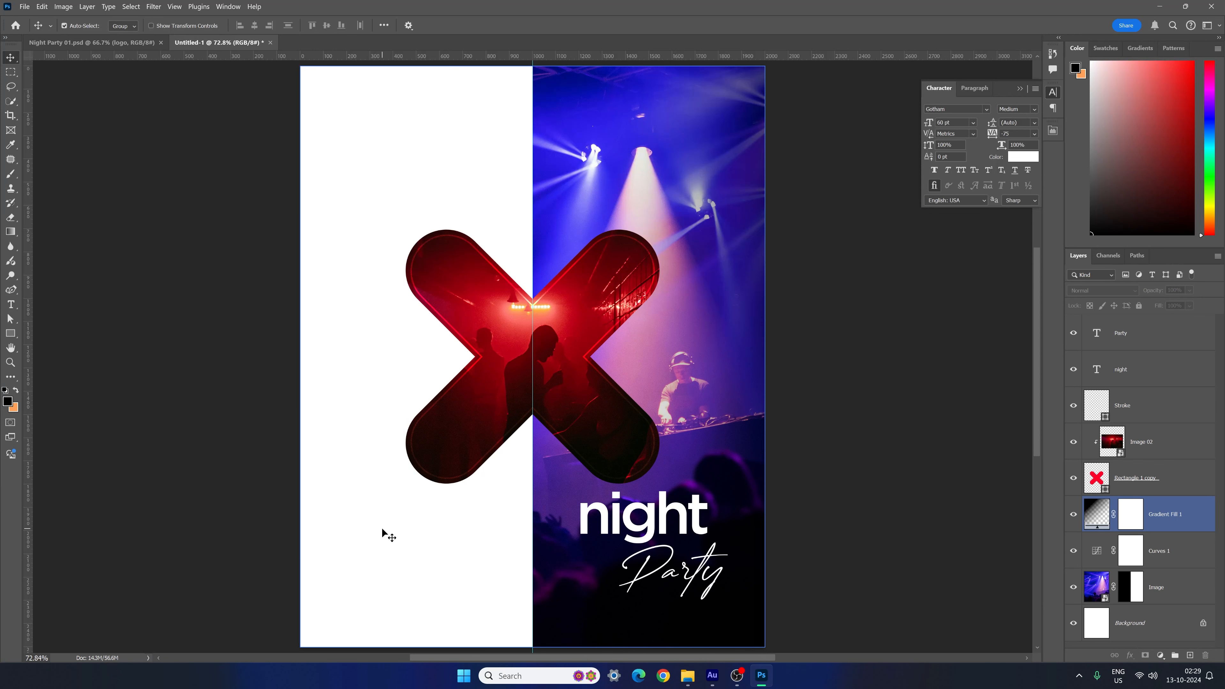
click(418, 423)
click(842, 399)
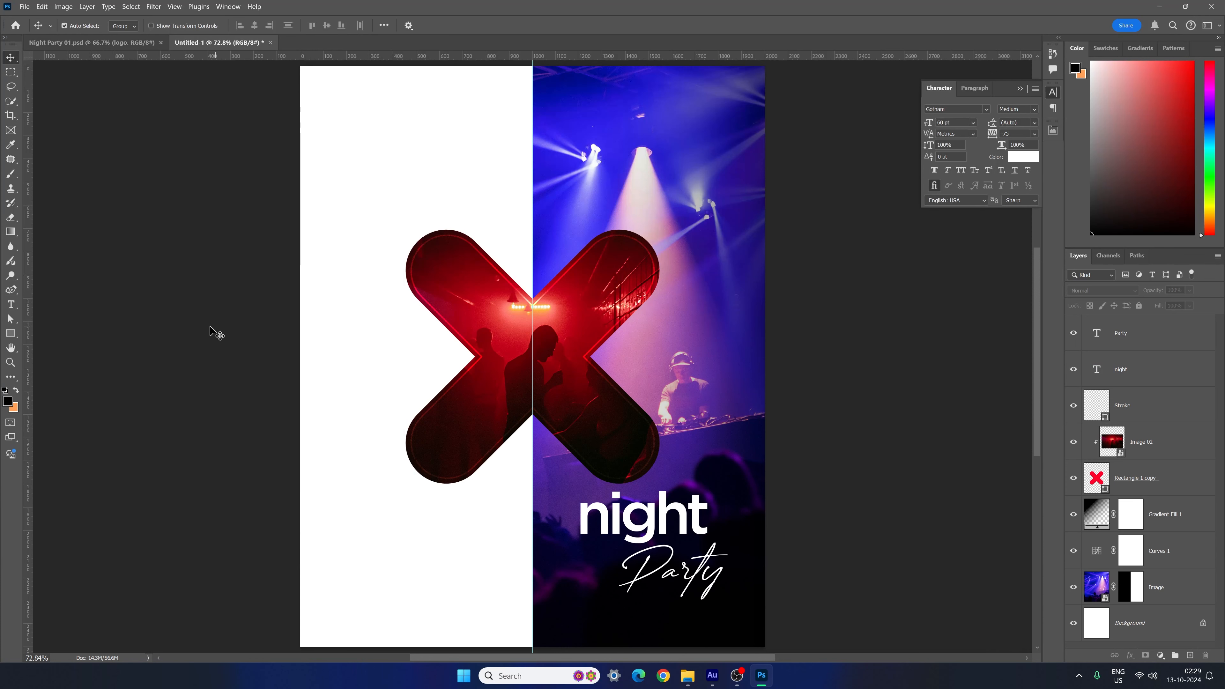
- Set the Type tool's font to Bebas Neue Pro Bold with tracking -50 for new text
click(11, 305)
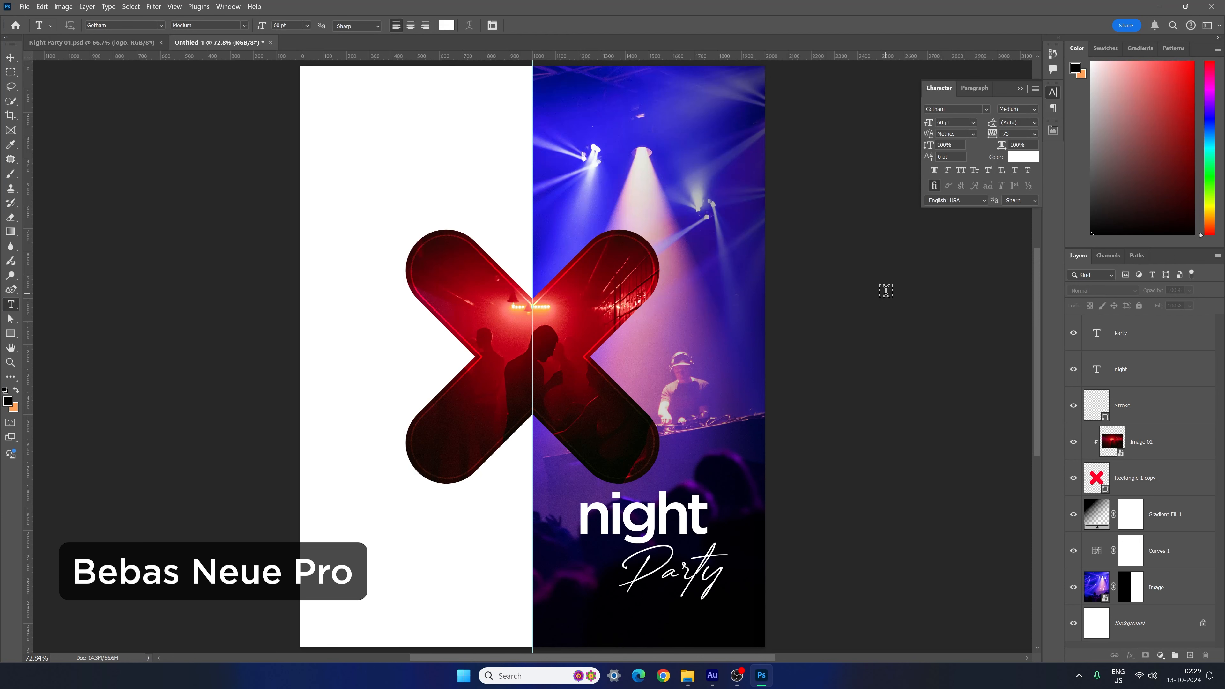
click(955, 110)
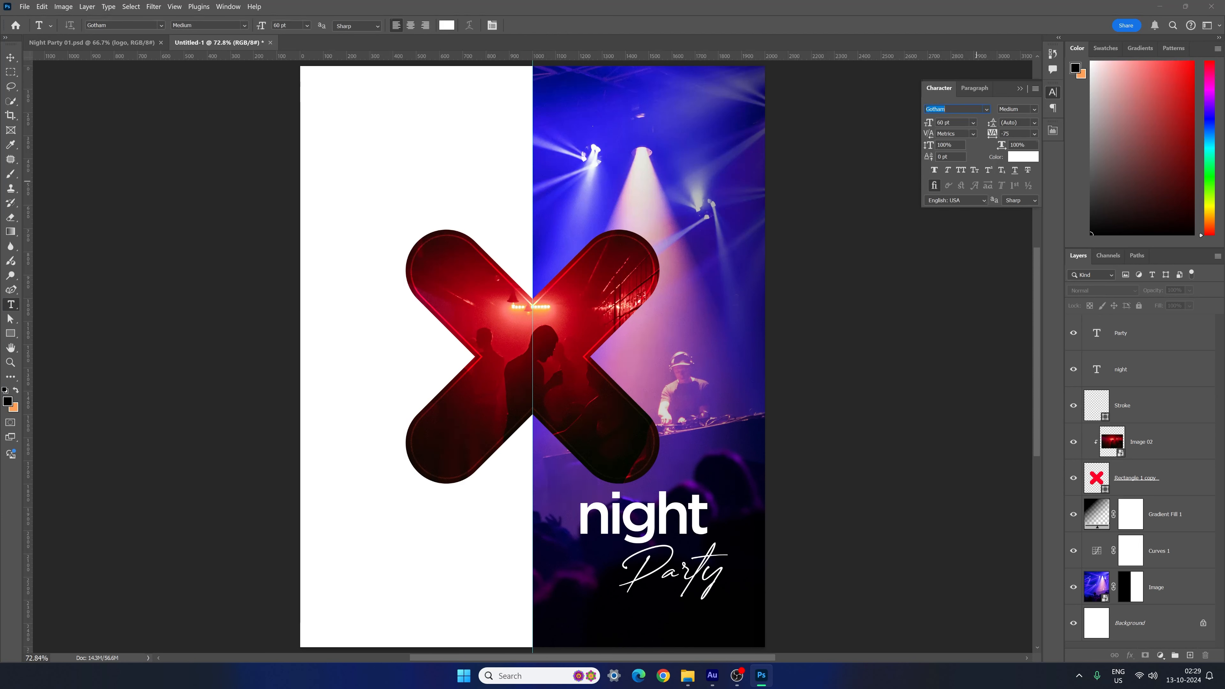
text(bebas)
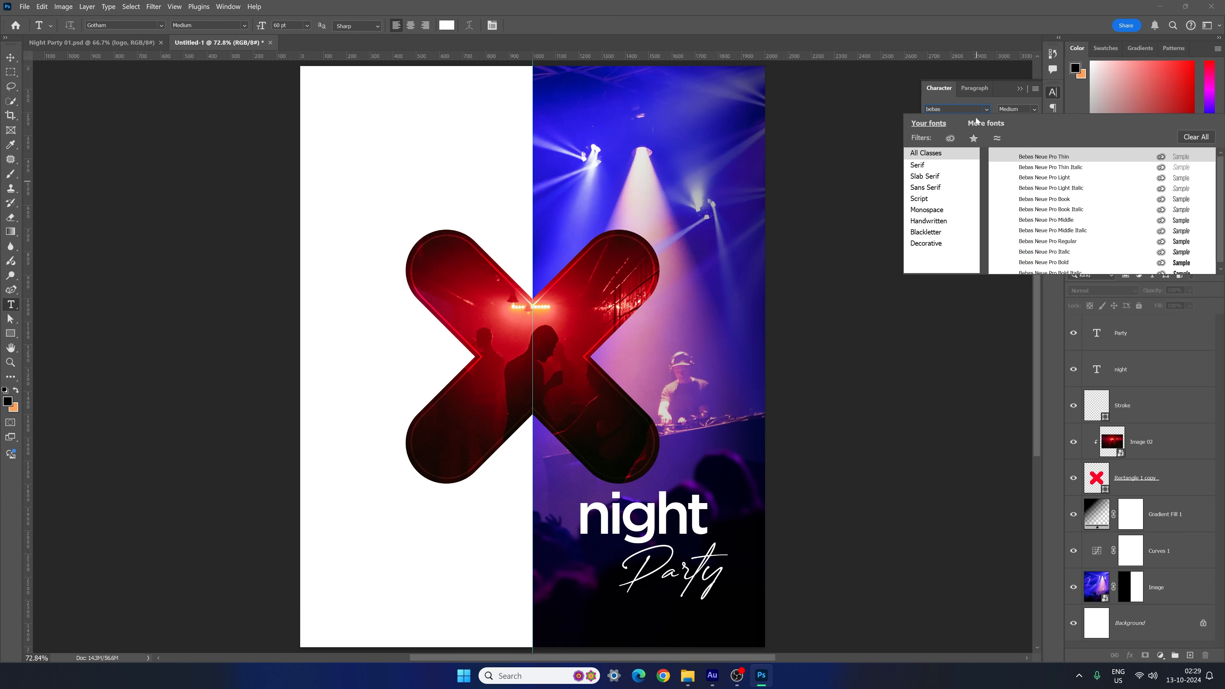
click(1044, 262)
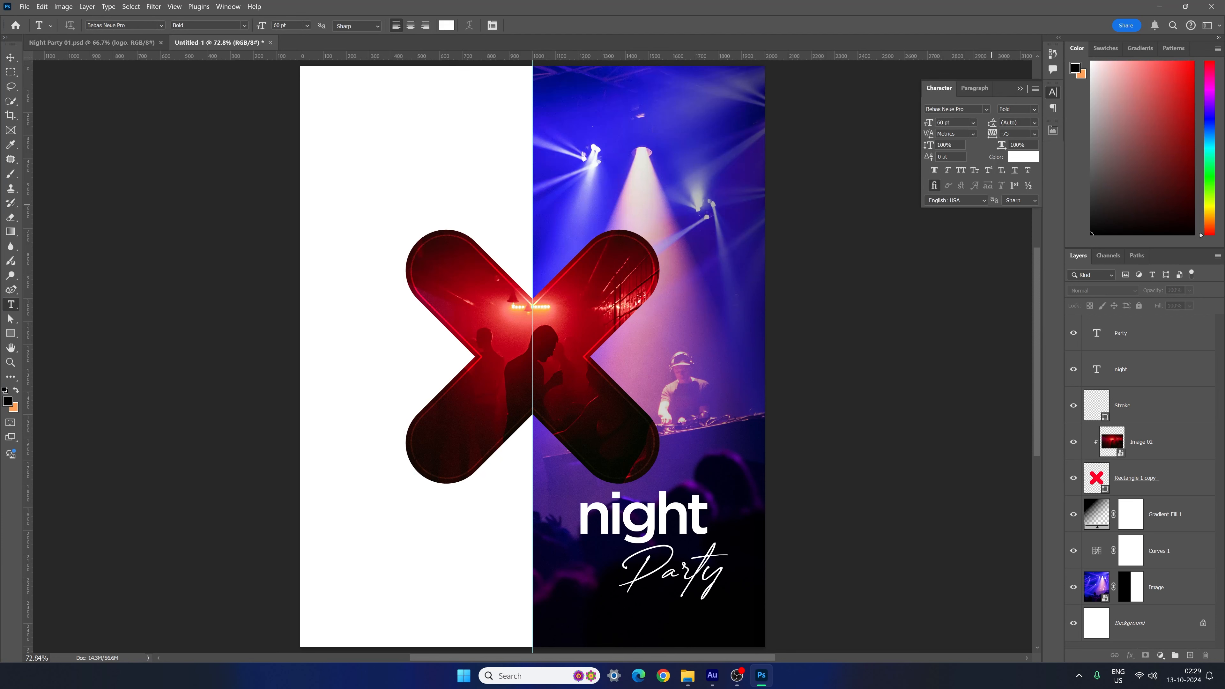
click(1034, 110)
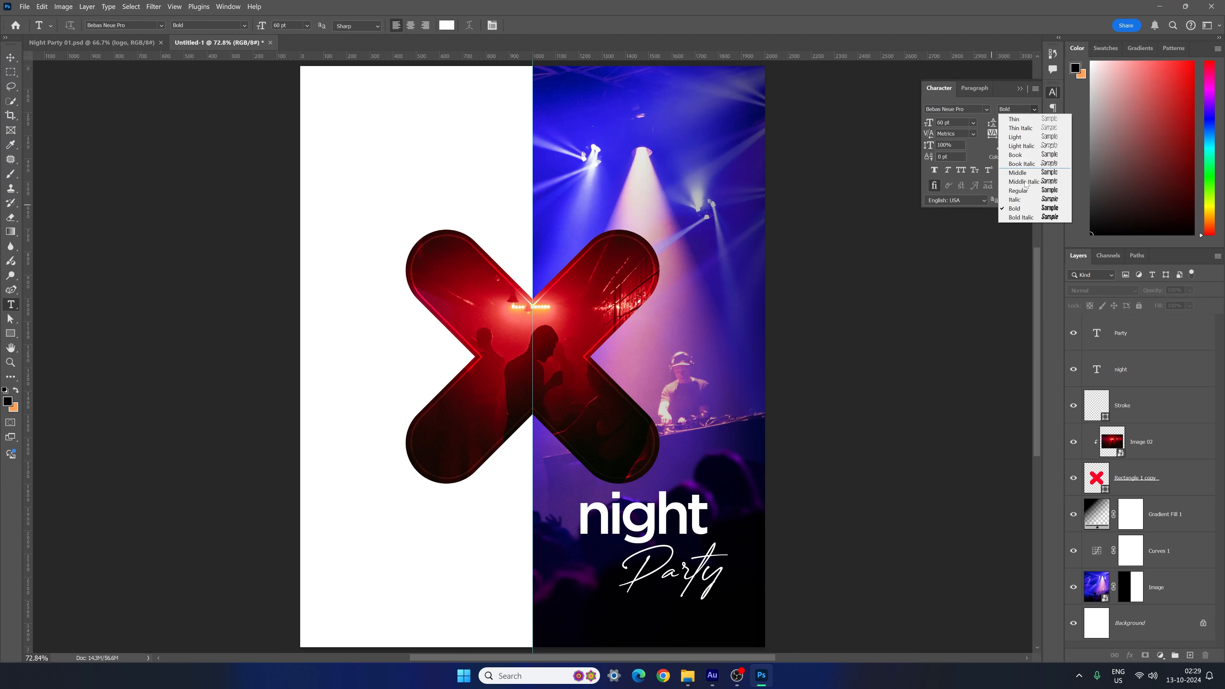
click(1017, 208)
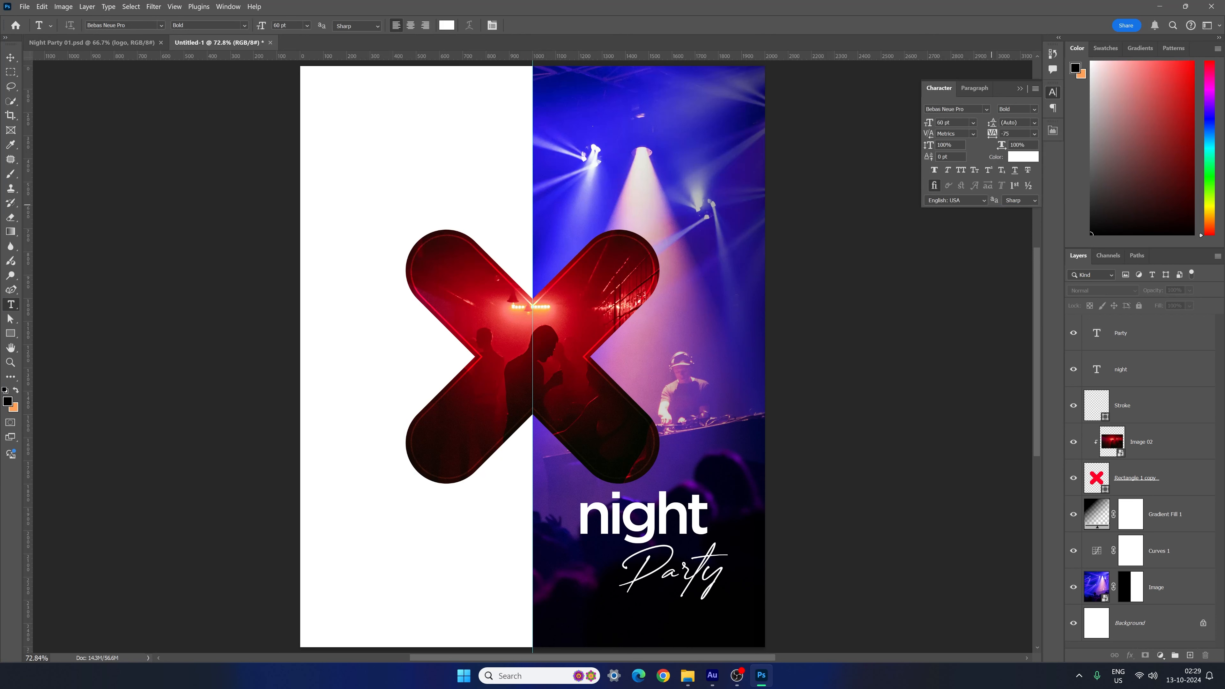
drag(1014, 134, 975, 133)
text(-50)
key(Return)
- Add the text "25" on the white half near the X's lower-left arm and colour it black (000000)
click(385, 503)
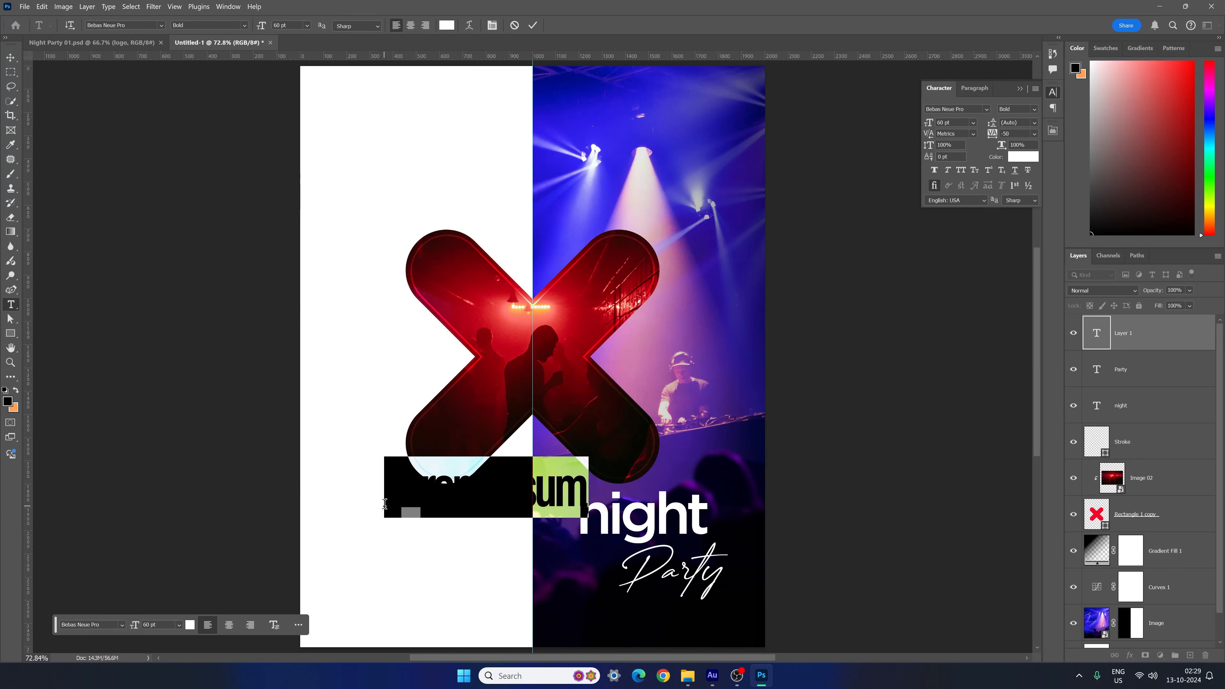
key(BackSpace)
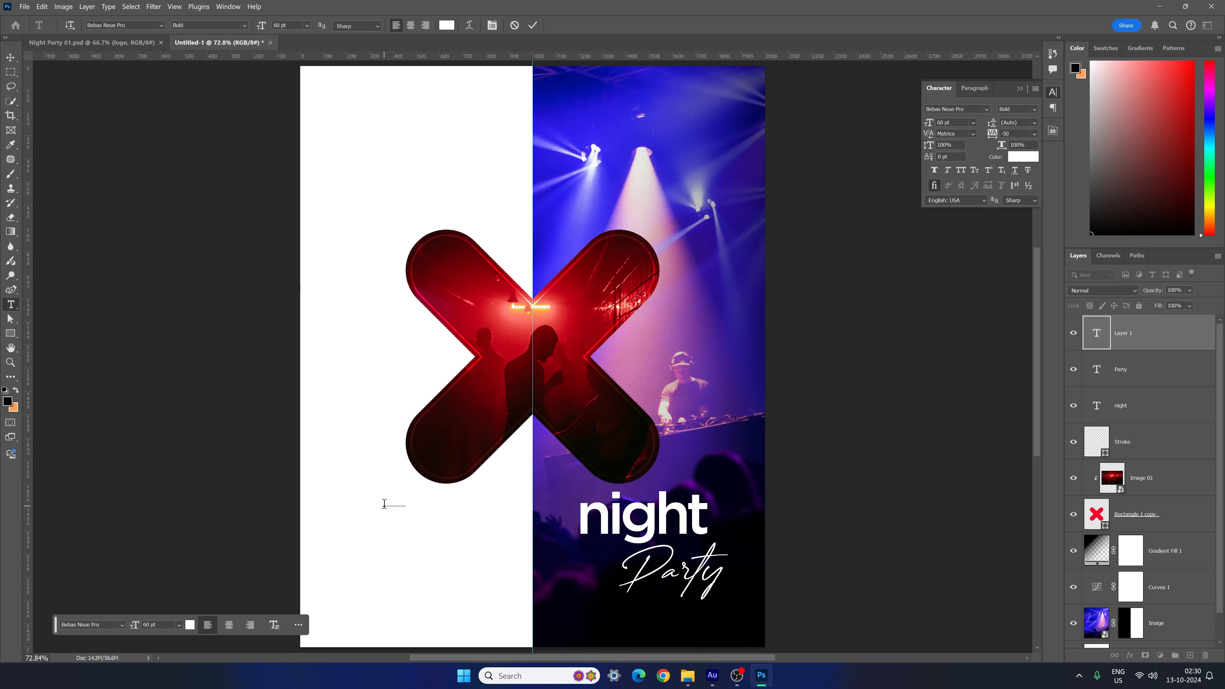
text(5)
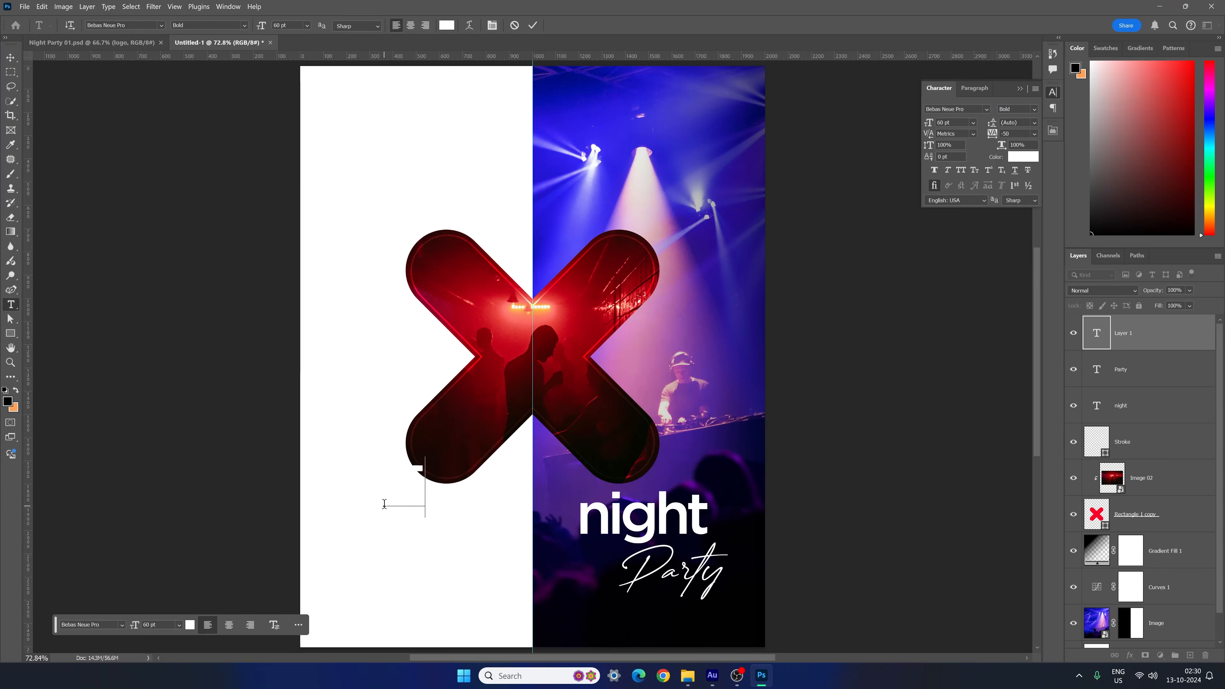
key(ctrl+a)
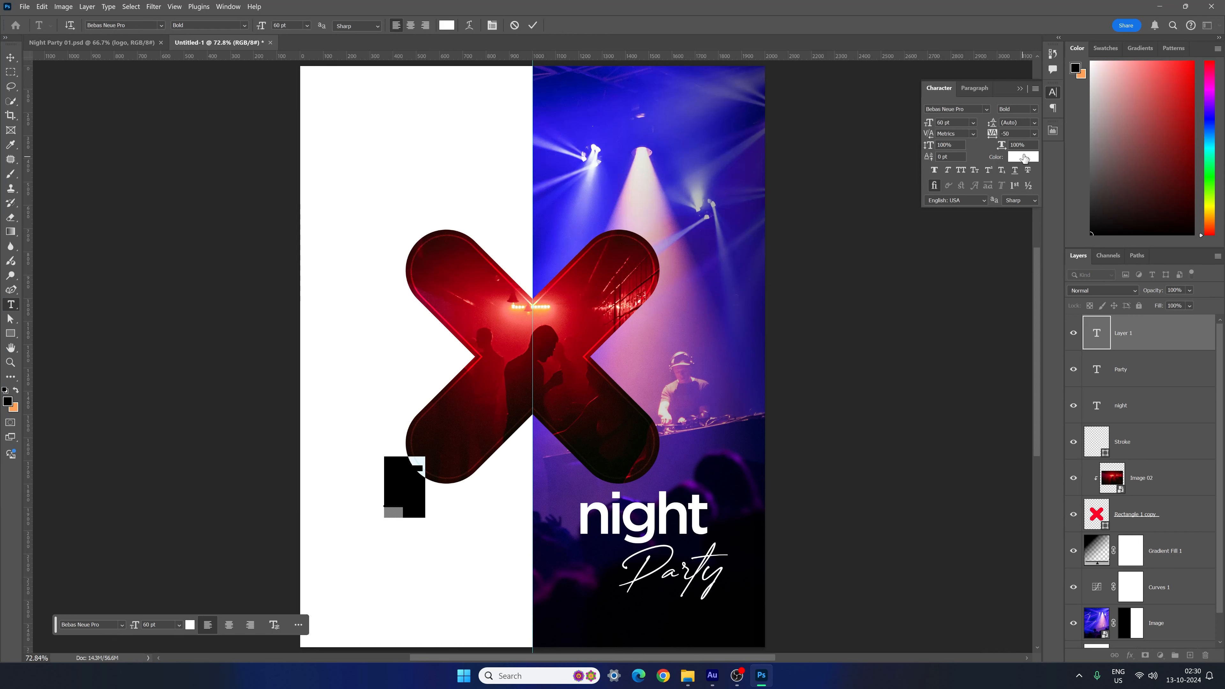
click(1024, 158)
drag(489, 299, 369, 353)
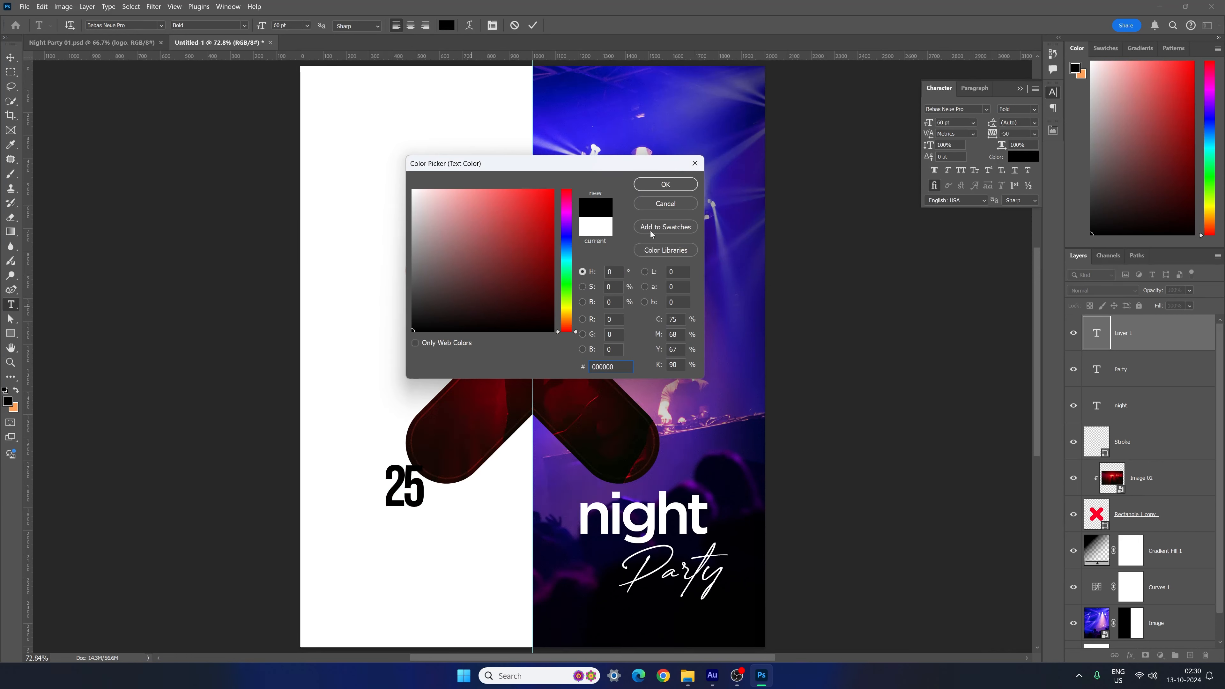
click(651, 187)
- Add "DEC" and "2024" as two further lines below "25" in the same text
click(427, 486)
key(Return)
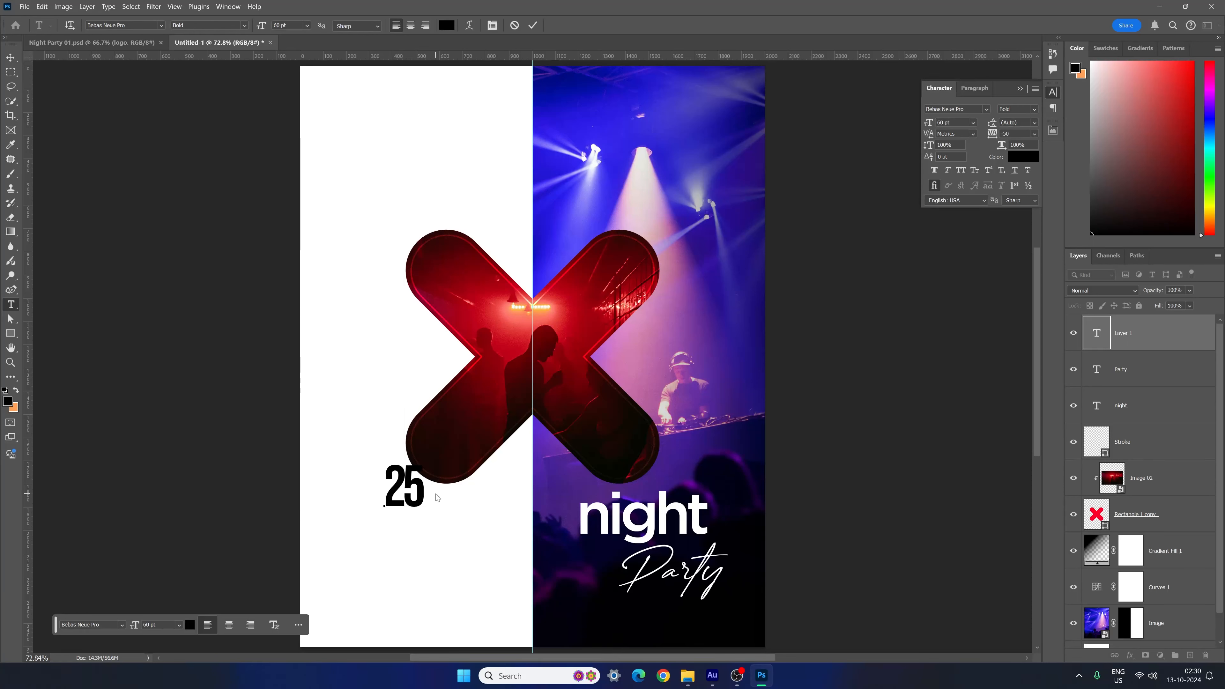
text(DEC)
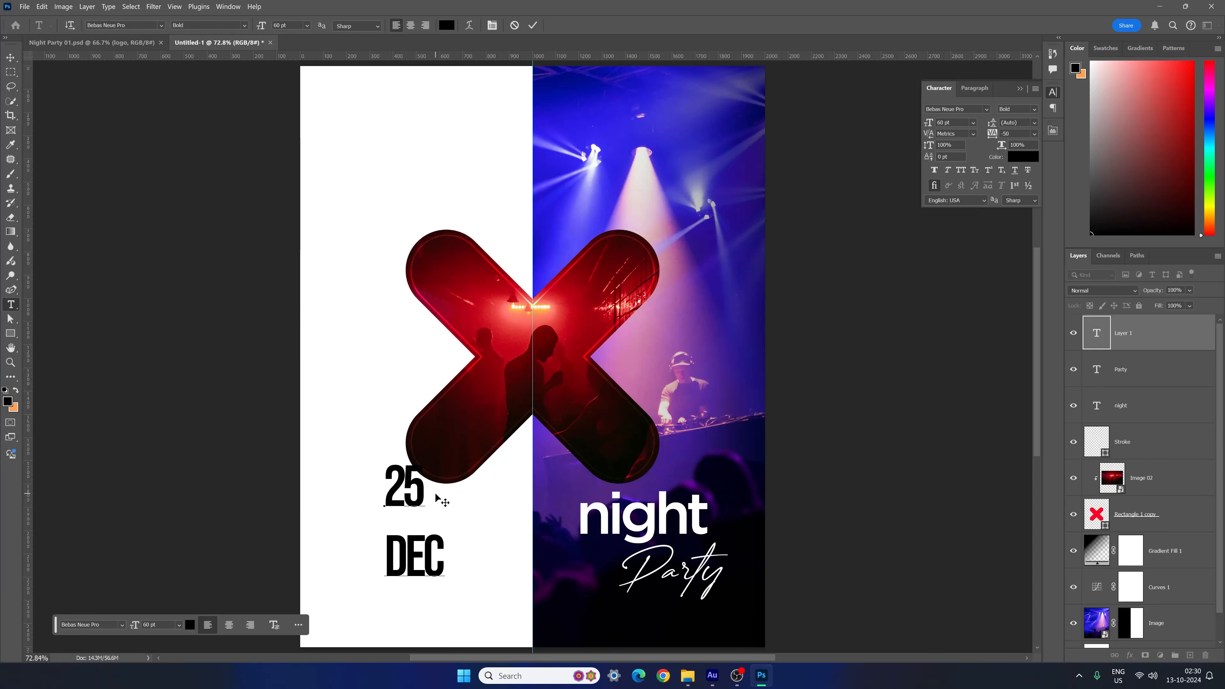
key(Return)
text(2024)
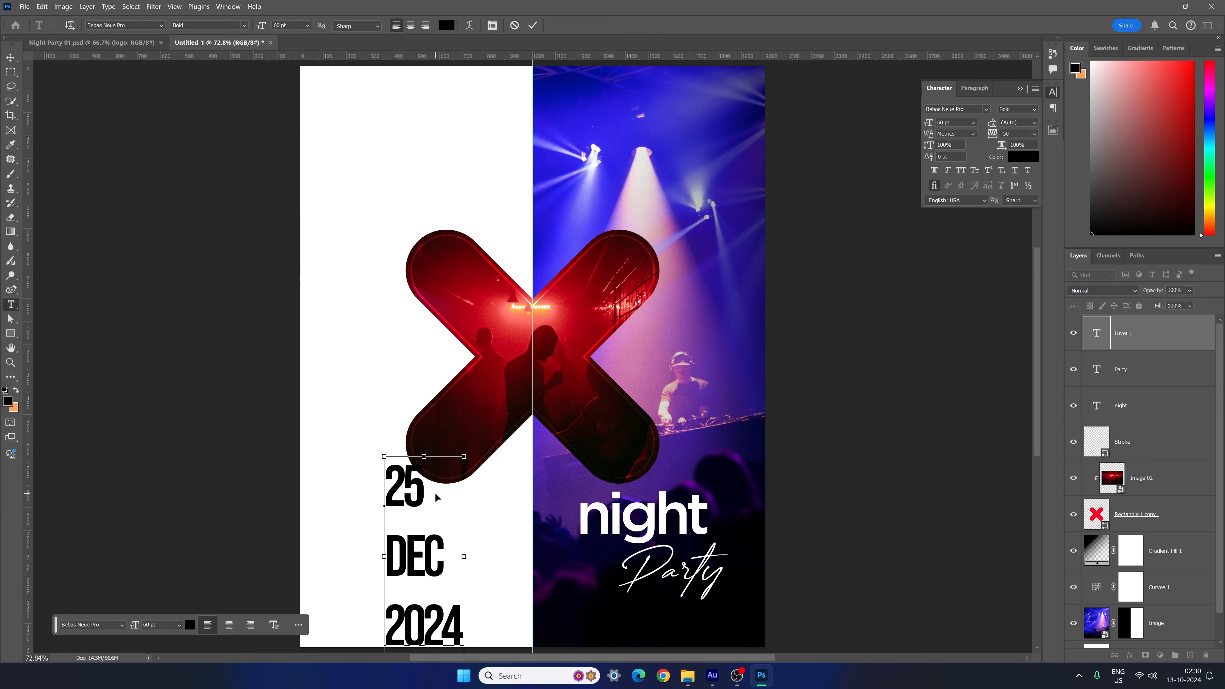
- Set the whole date text's tracking to -15 and its leading to 55 pt
key(ctrl+a)
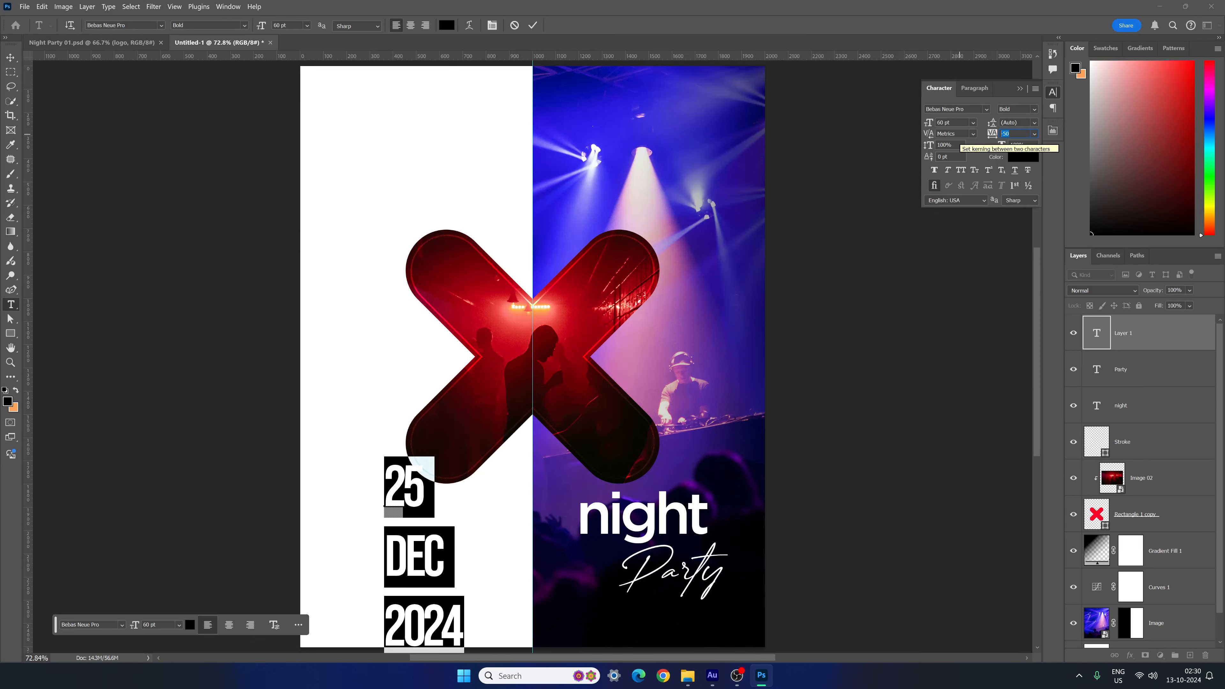
text(-)
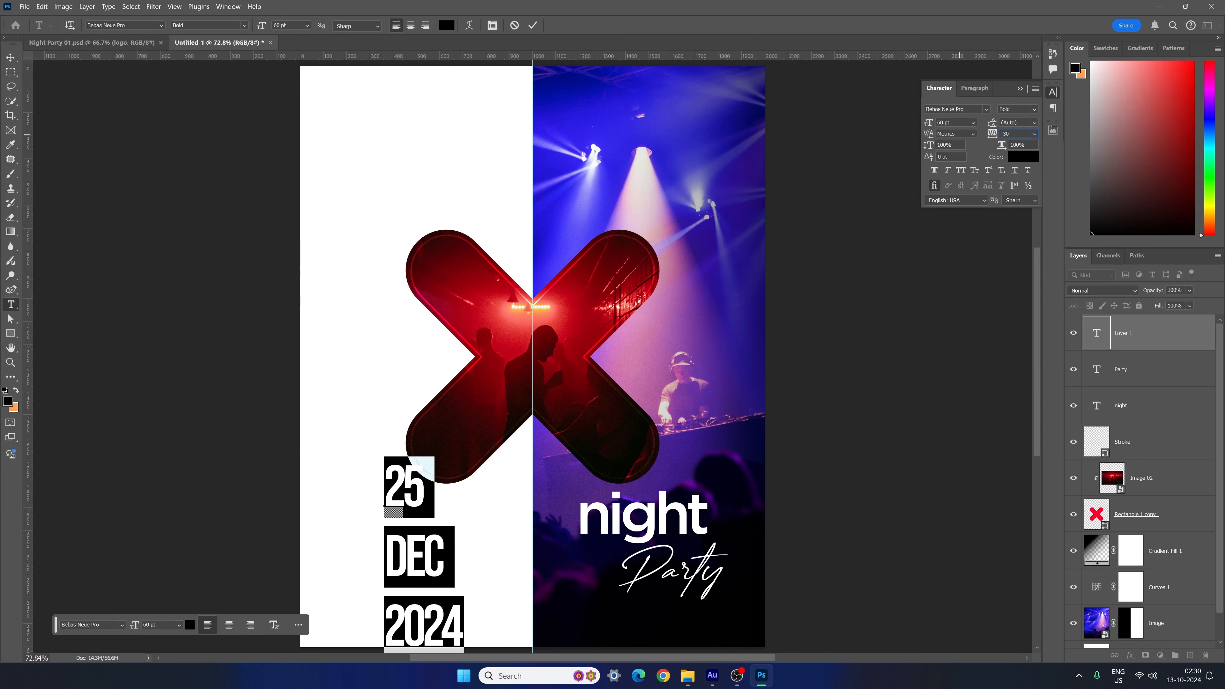
key(Return)
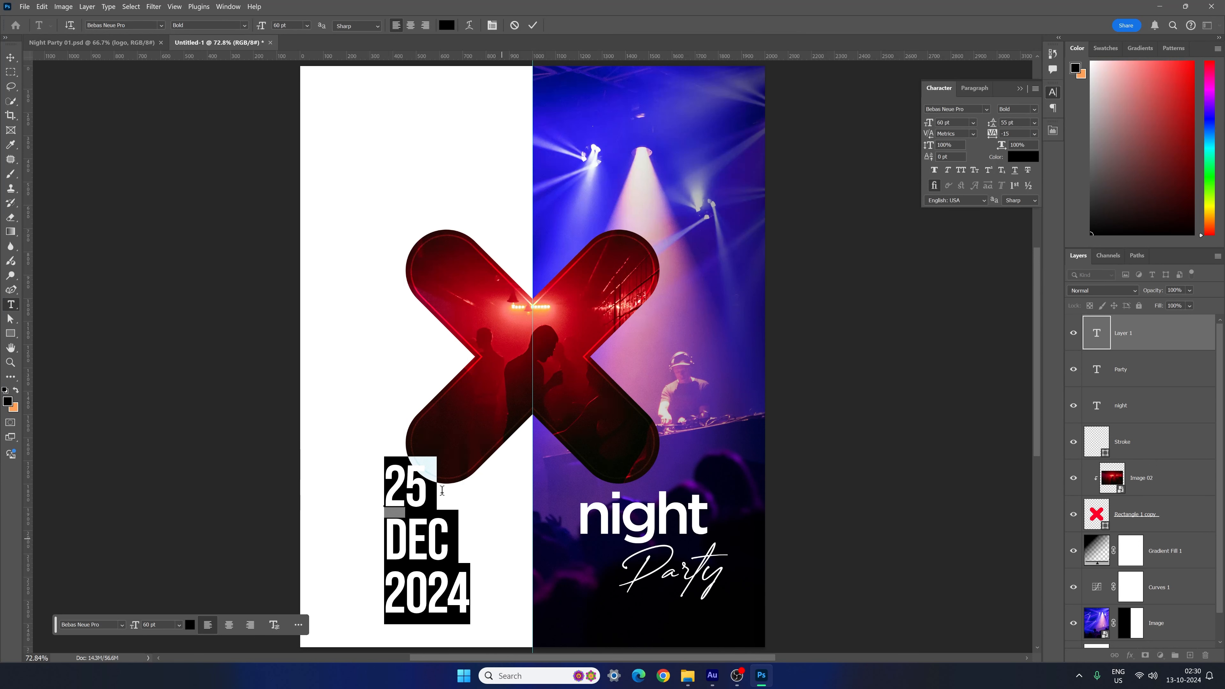
- Move the date text into the lower-left corner of the white half, clear of the X
click(10, 57)
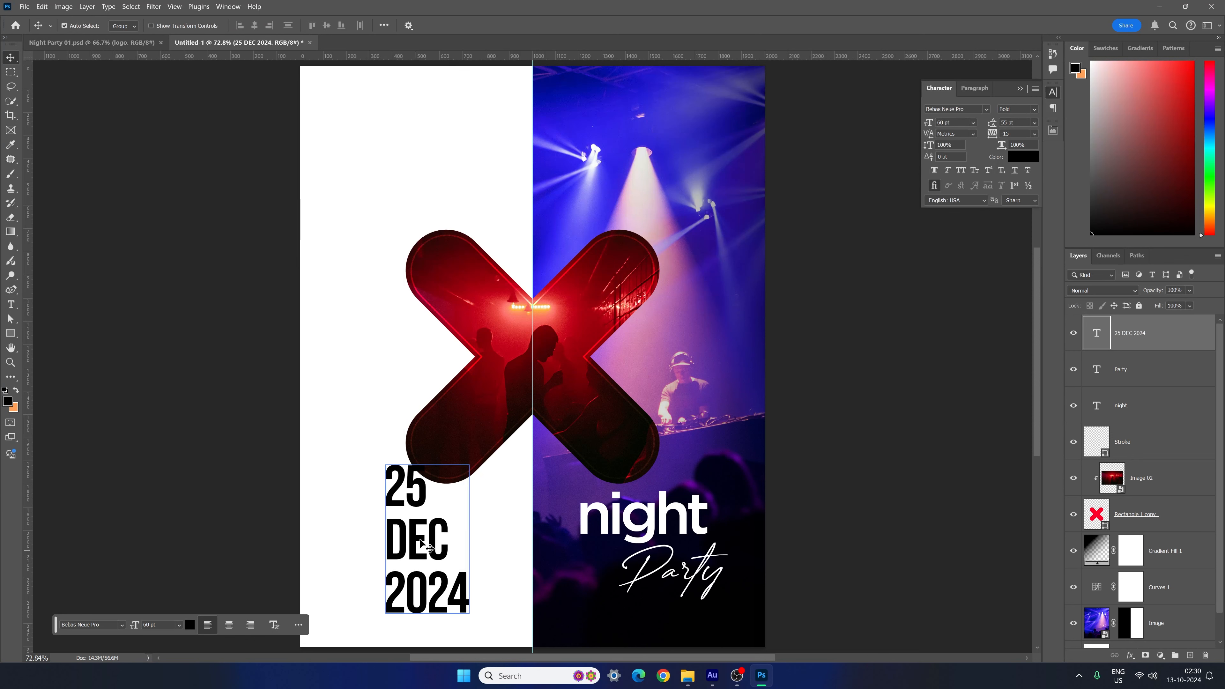
drag(434, 543, 375, 538)
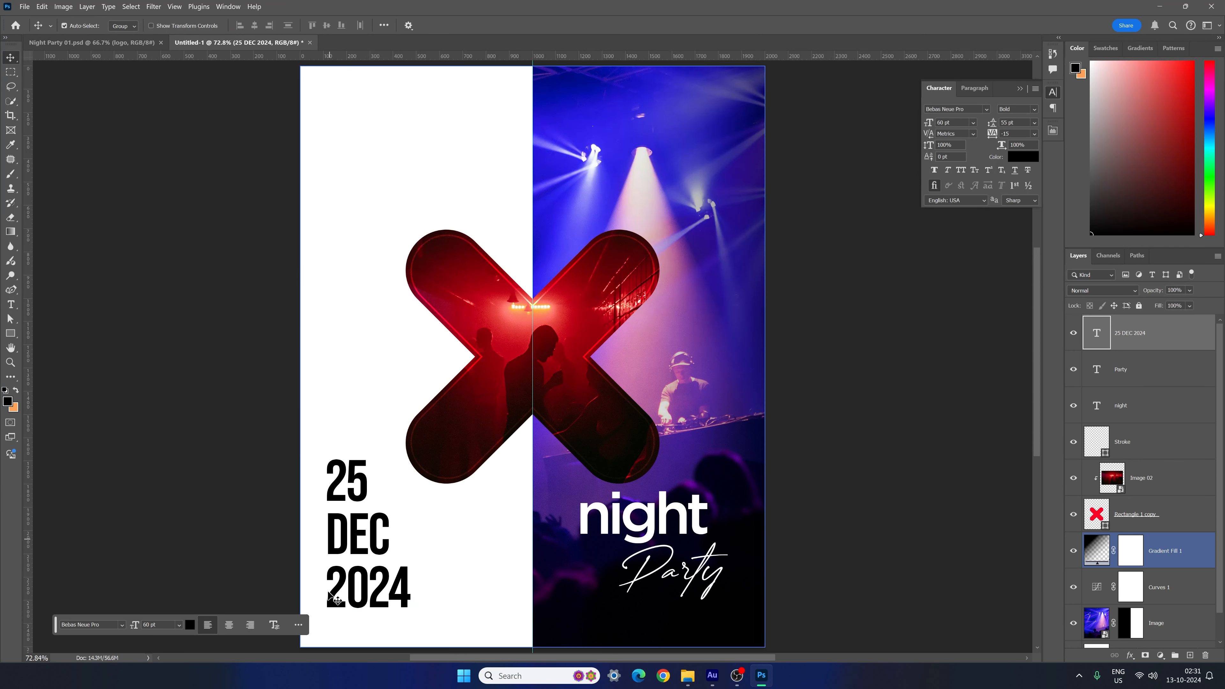
click(1051, 111)
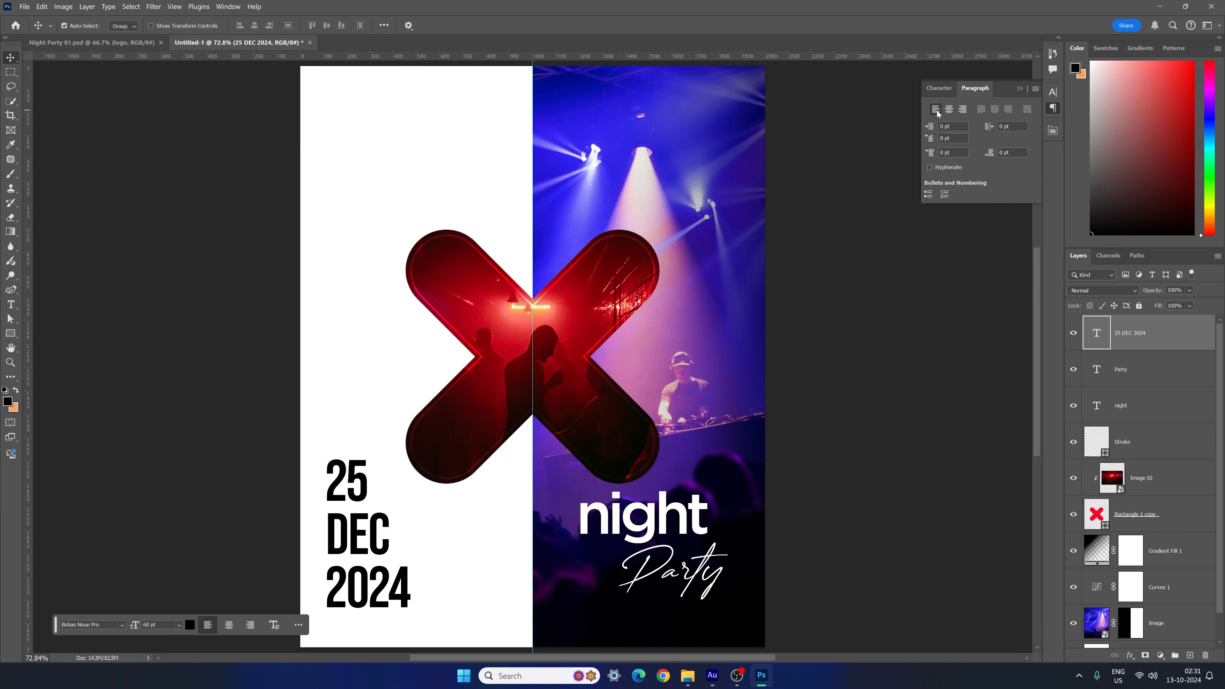
click(1052, 108)
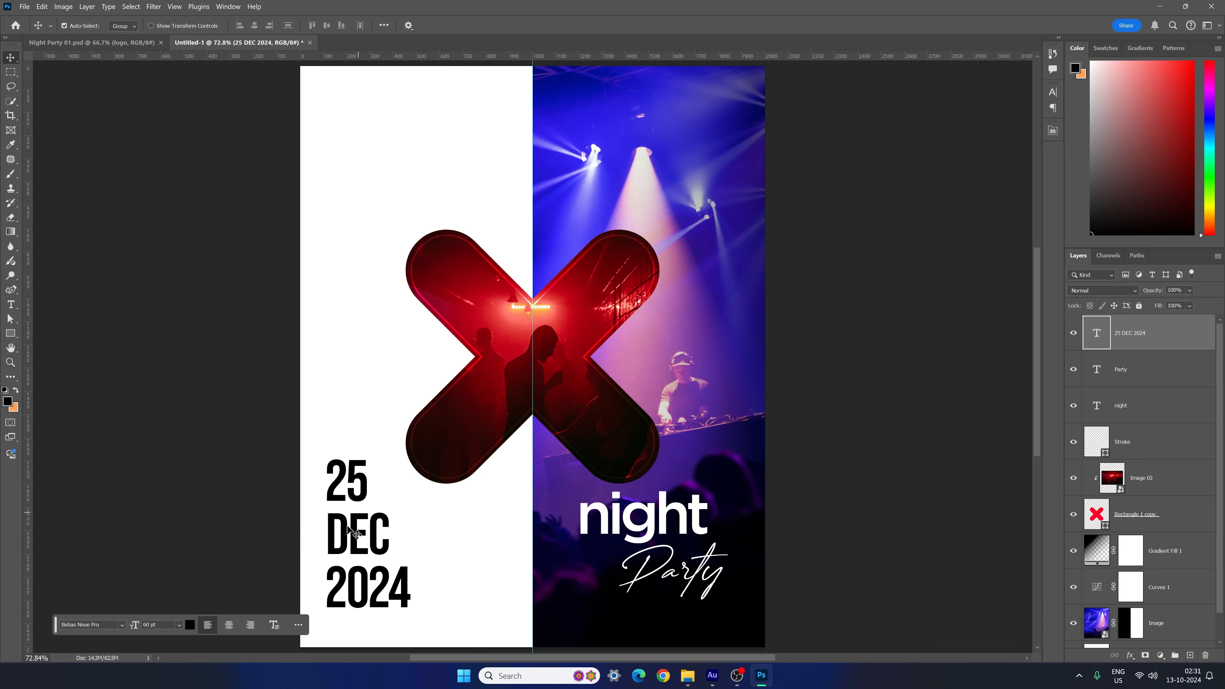
drag(365, 492, 360, 496)
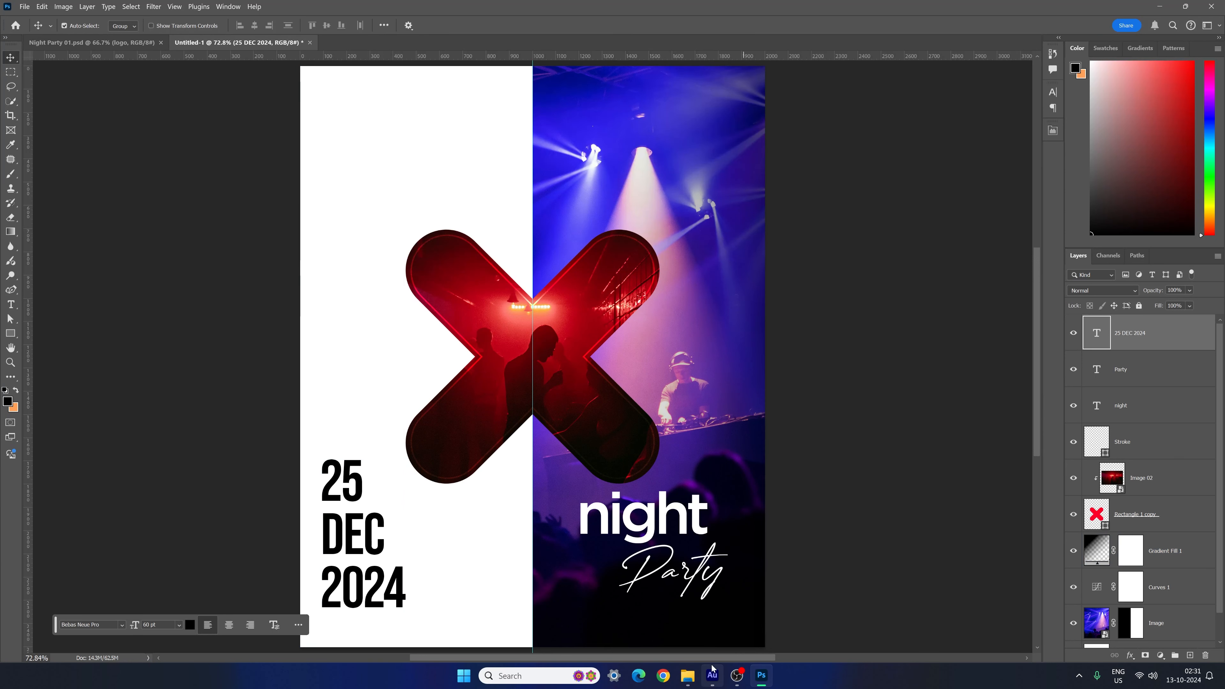
- Place the blue concert stage photo from the file folder, scale it to 4.32%, and position it over the date text
click(688, 676)
drag(554, 533, 399, 333)
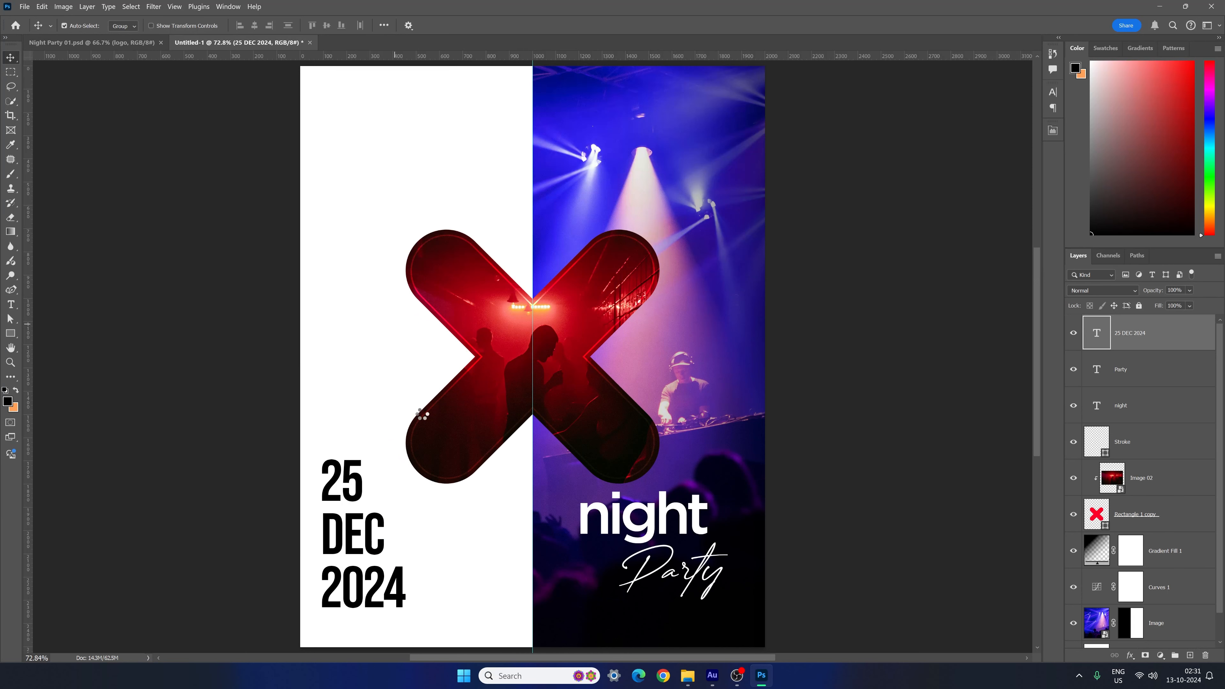
drag(710, 433, 641, 569)
key(alt+shift)
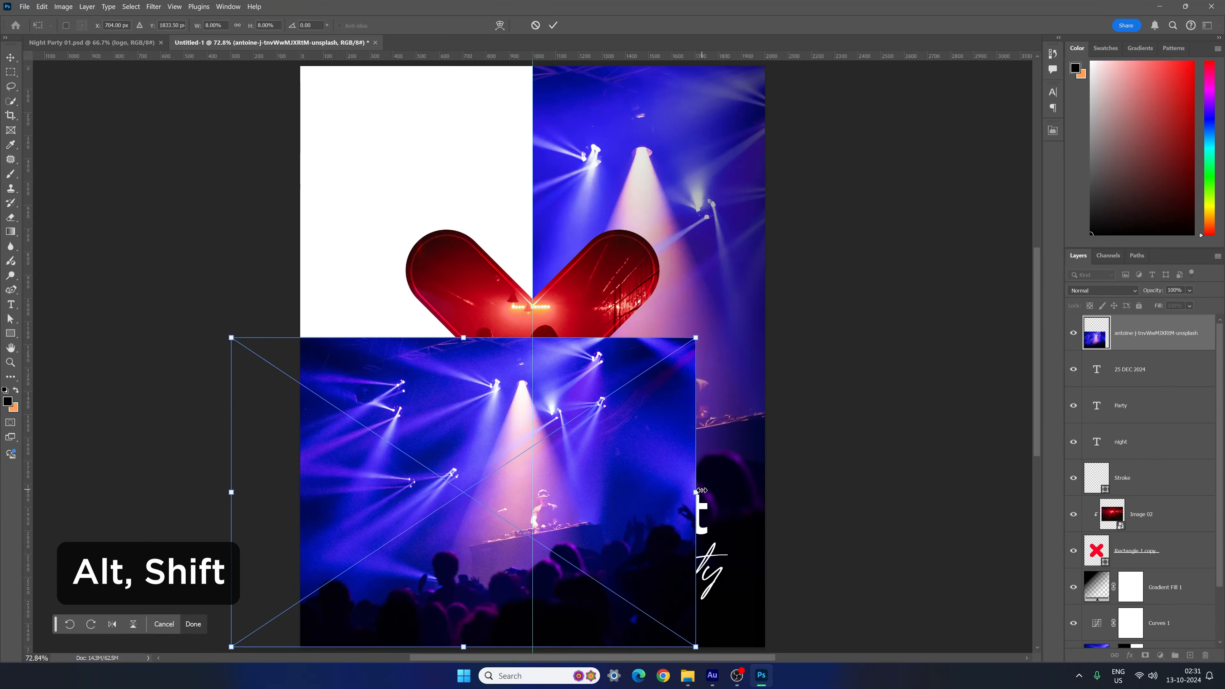
drag(699, 491, 691, 493)
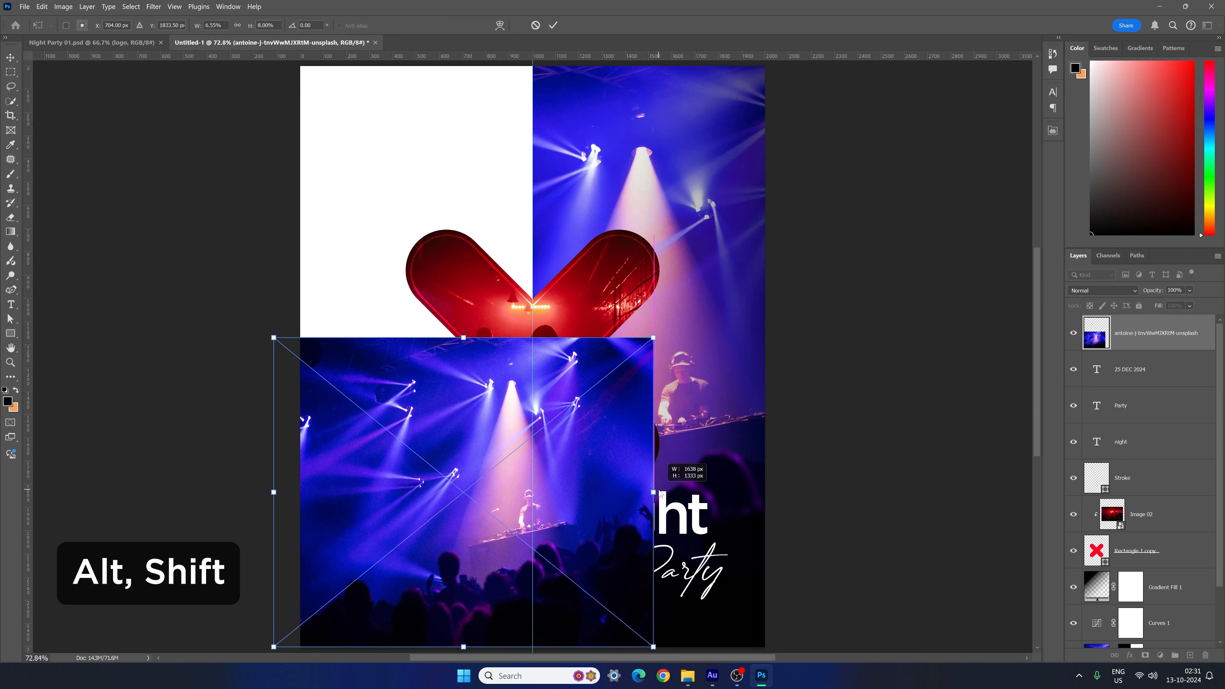
drag(661, 493, 588, 495)
drag(506, 510, 448, 544)
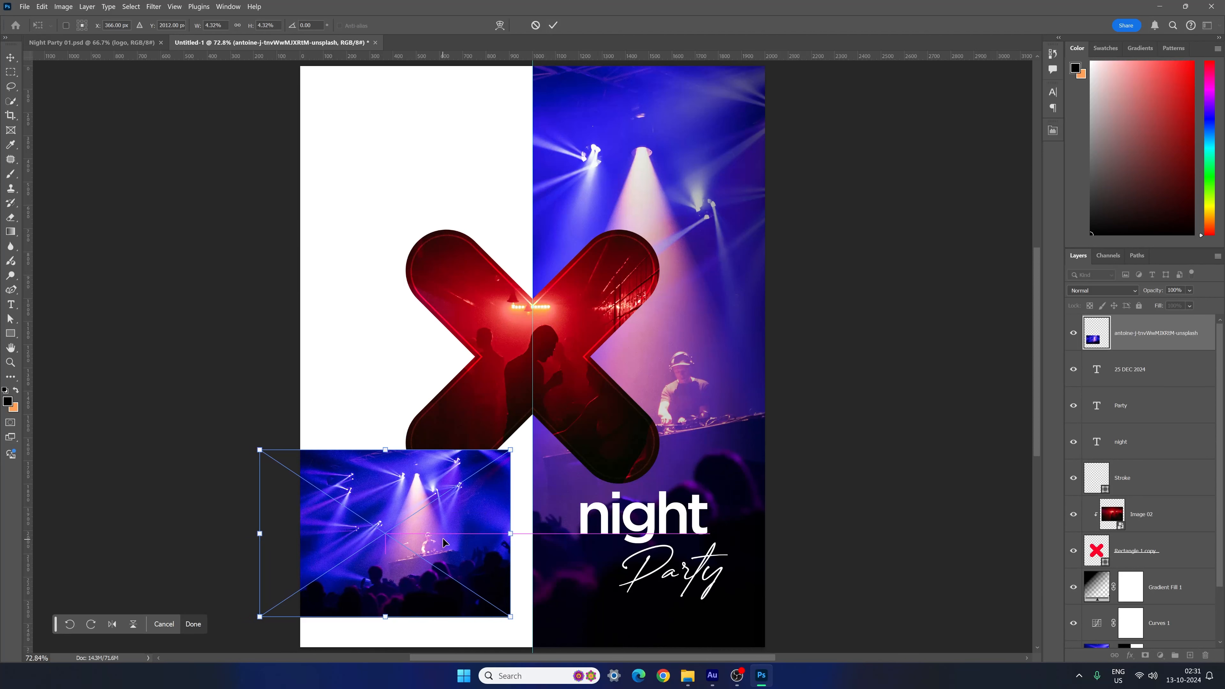
key(Return)
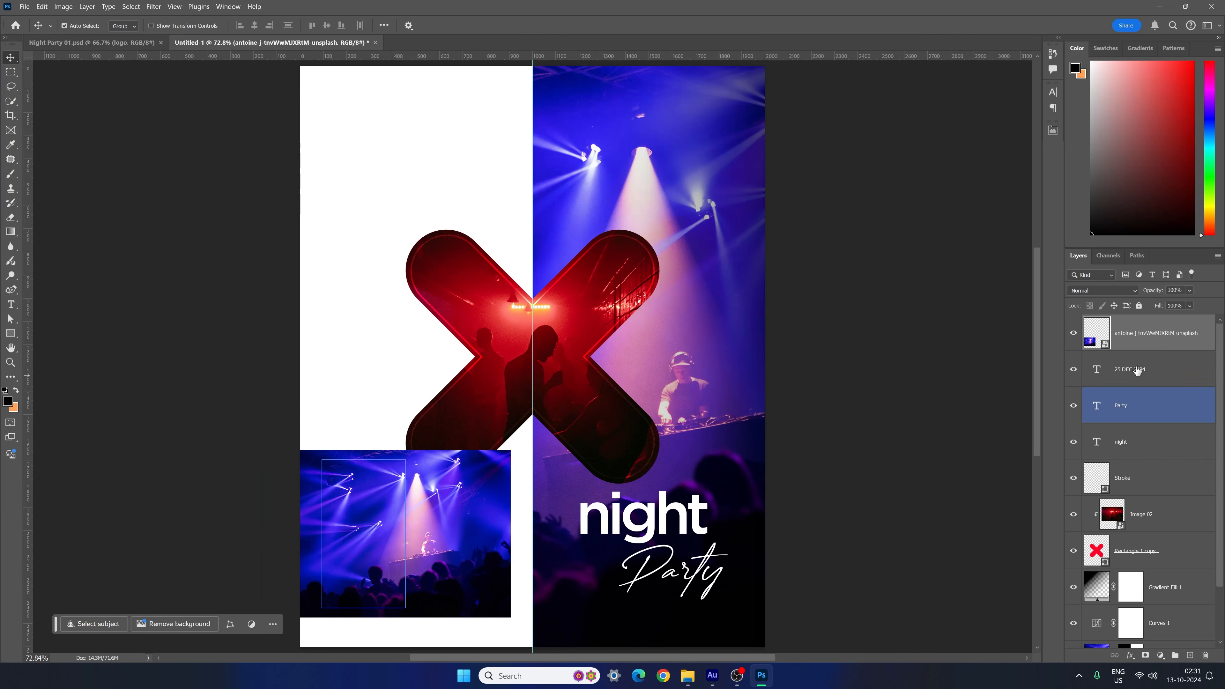
- Rename the newly placed concert photo's layer to "image 03"
double_click(1137, 337)
text(ima)
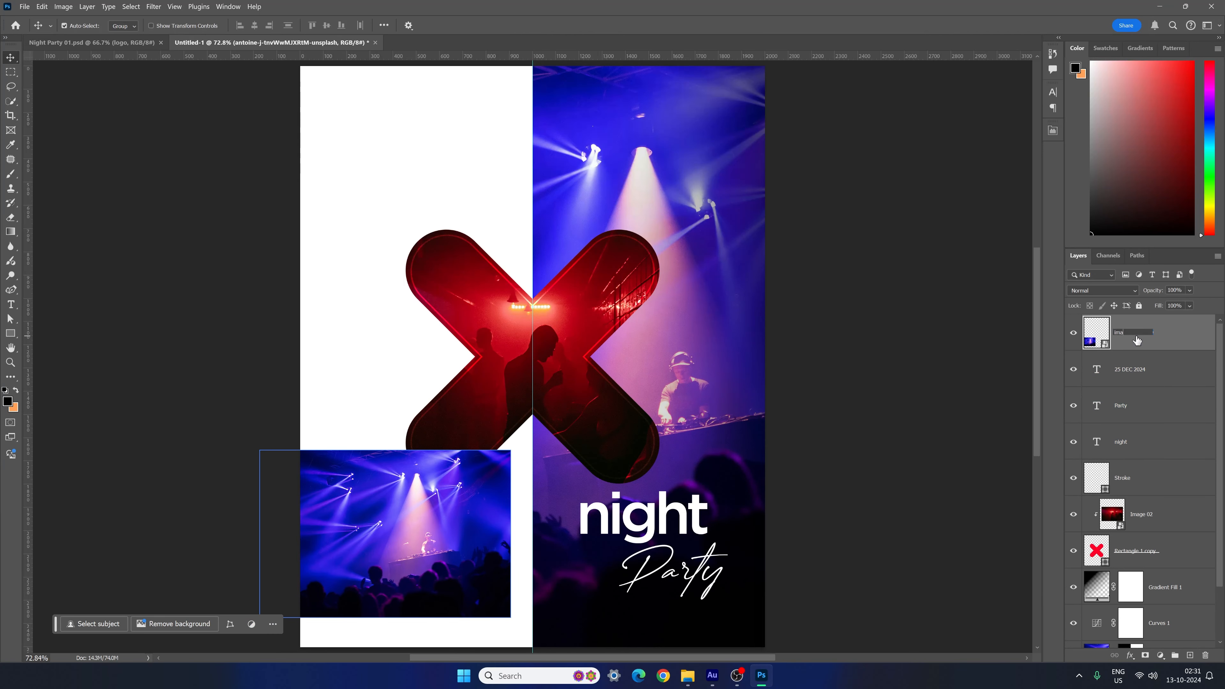
text(ge 03)
key(Return)
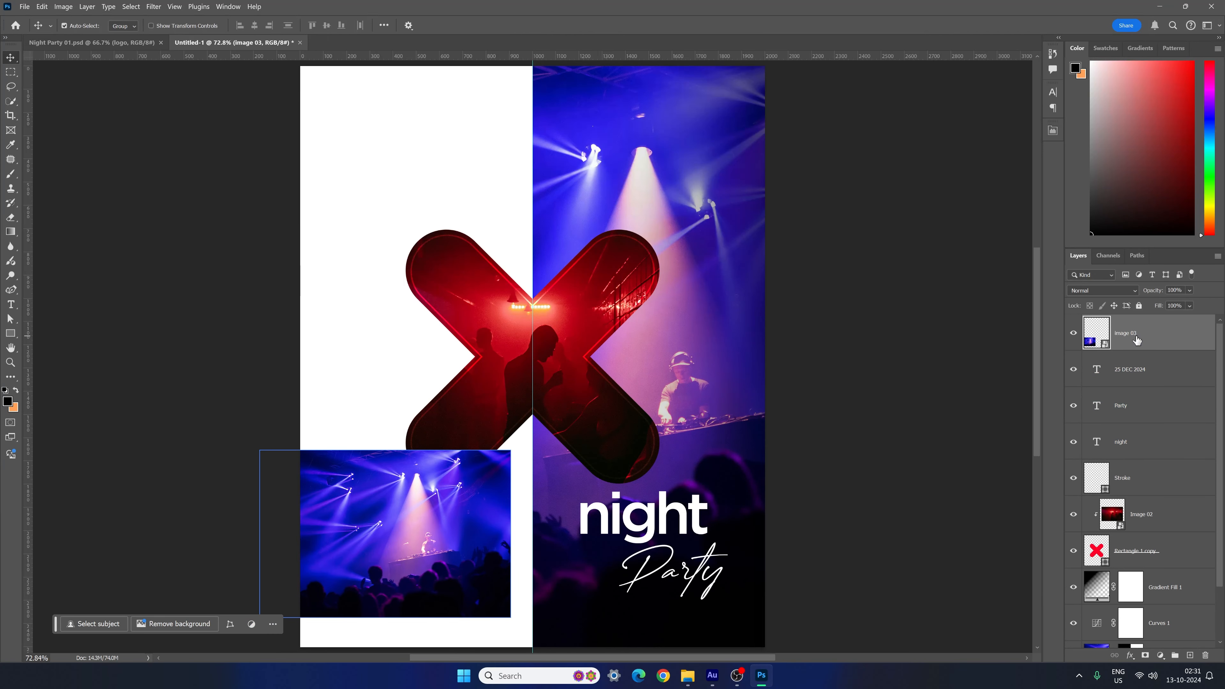
- Clip the "image 03" concert photo to the "25 DEC 2024" text layer
click(1124, 380)
click(1143, 379)
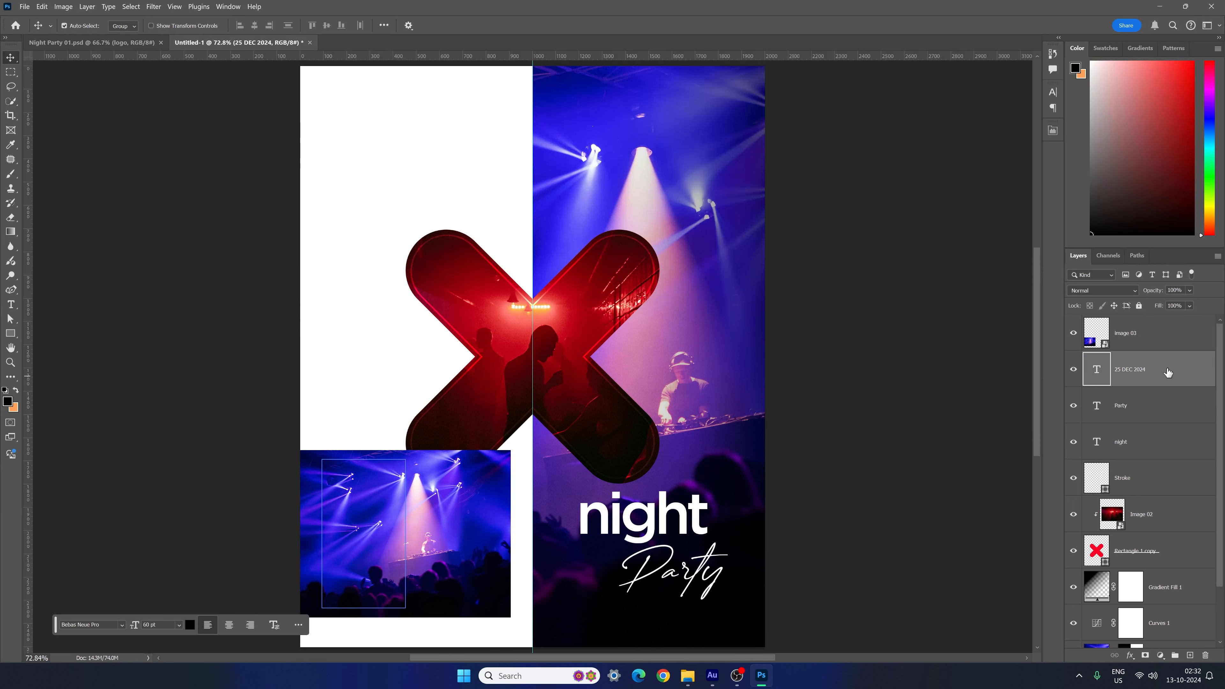
click(1160, 333)
key(alt)
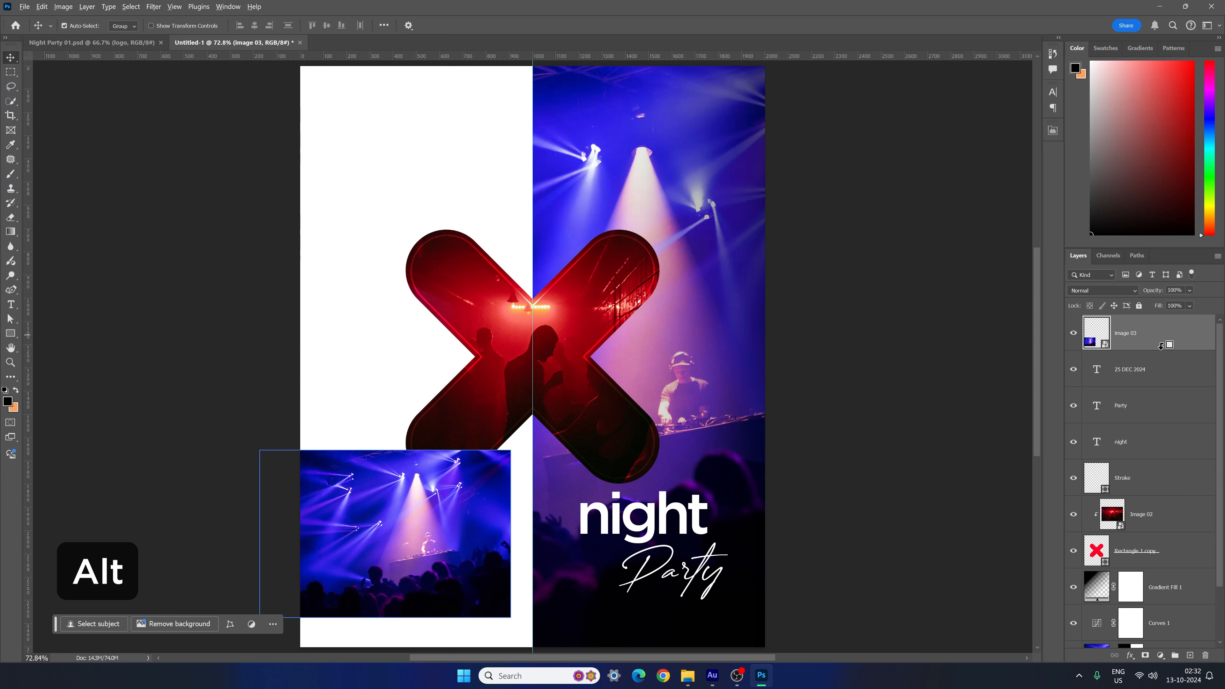
alt+click(1161, 345)
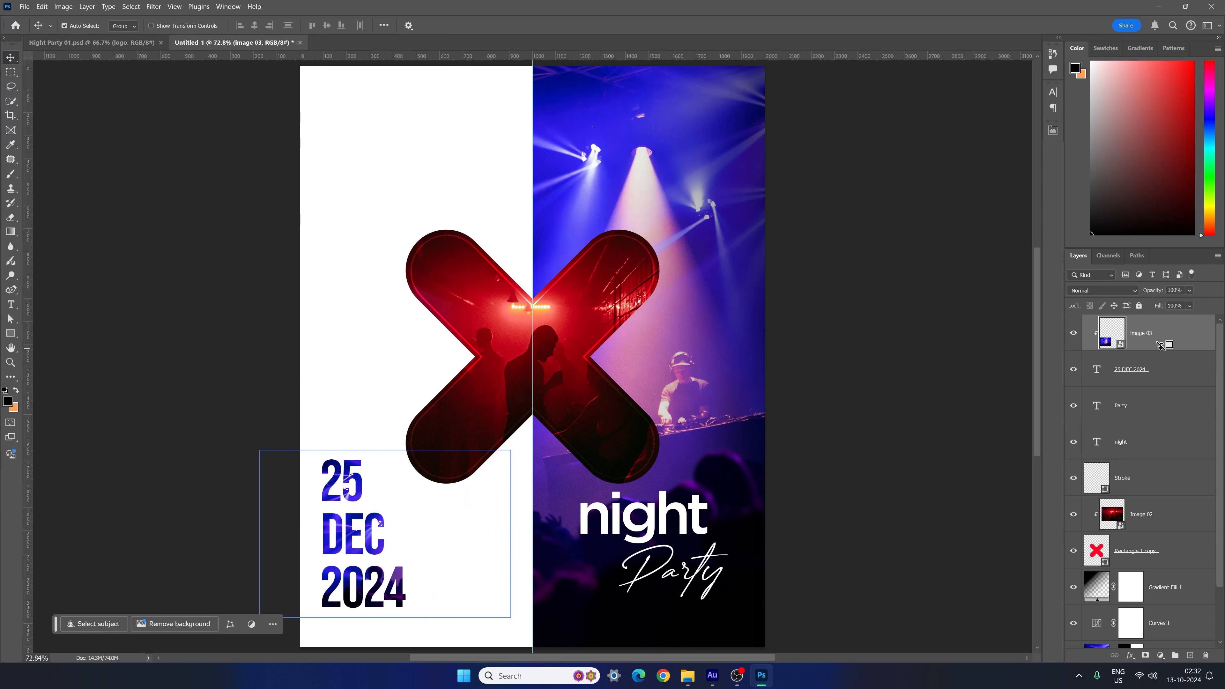
click(512, 523)
key(ctrl+t)
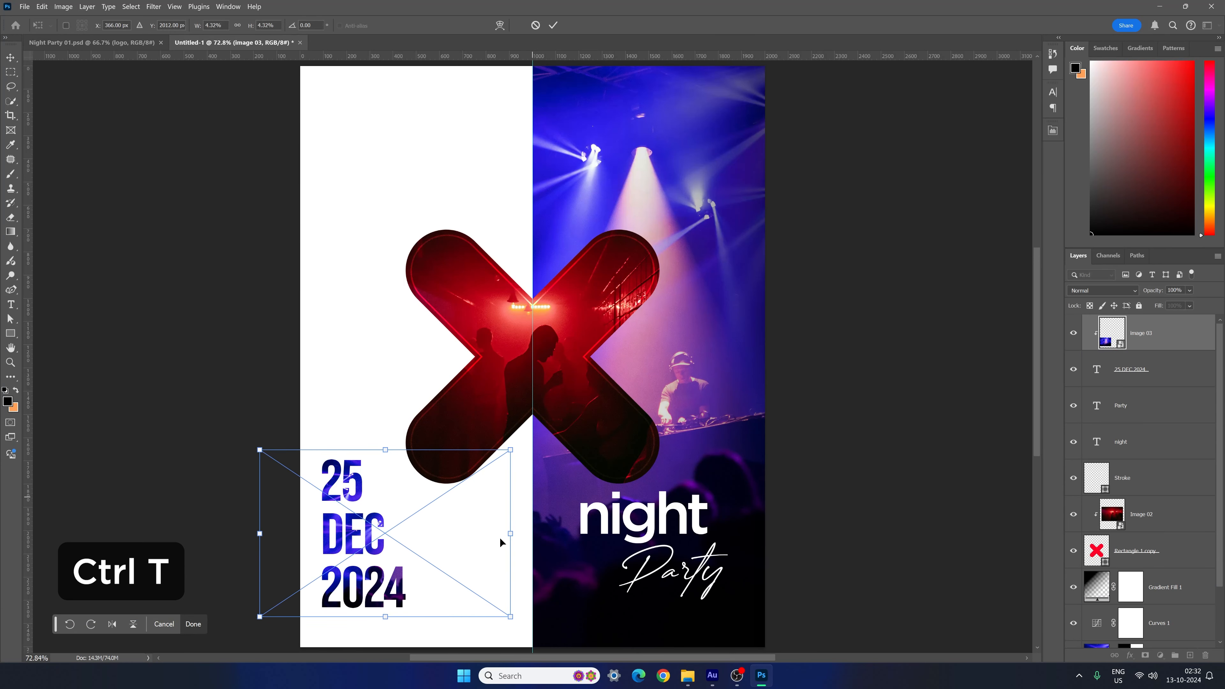
mouse_move(509, 527)
mouse_down()
mouse_move(412, 530)
mouse_move(549, 533)
mouse_move(509, 532)
mouse_up()
key(Return)
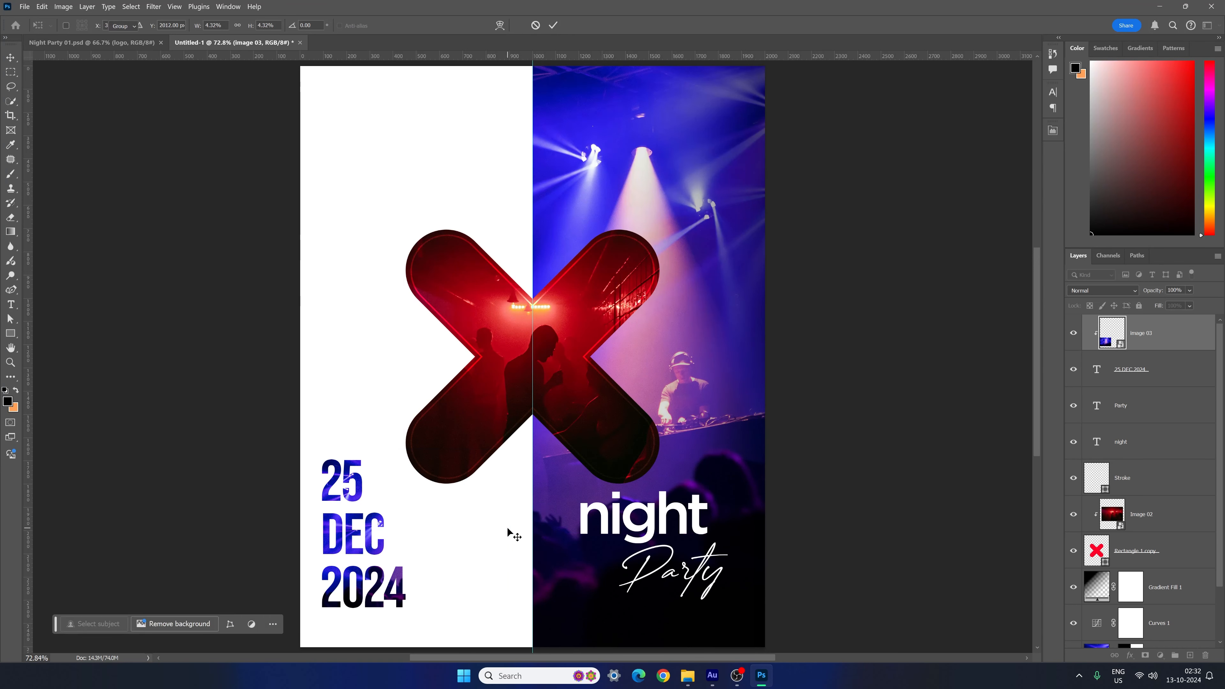
click(508, 533)
click(584, 411)
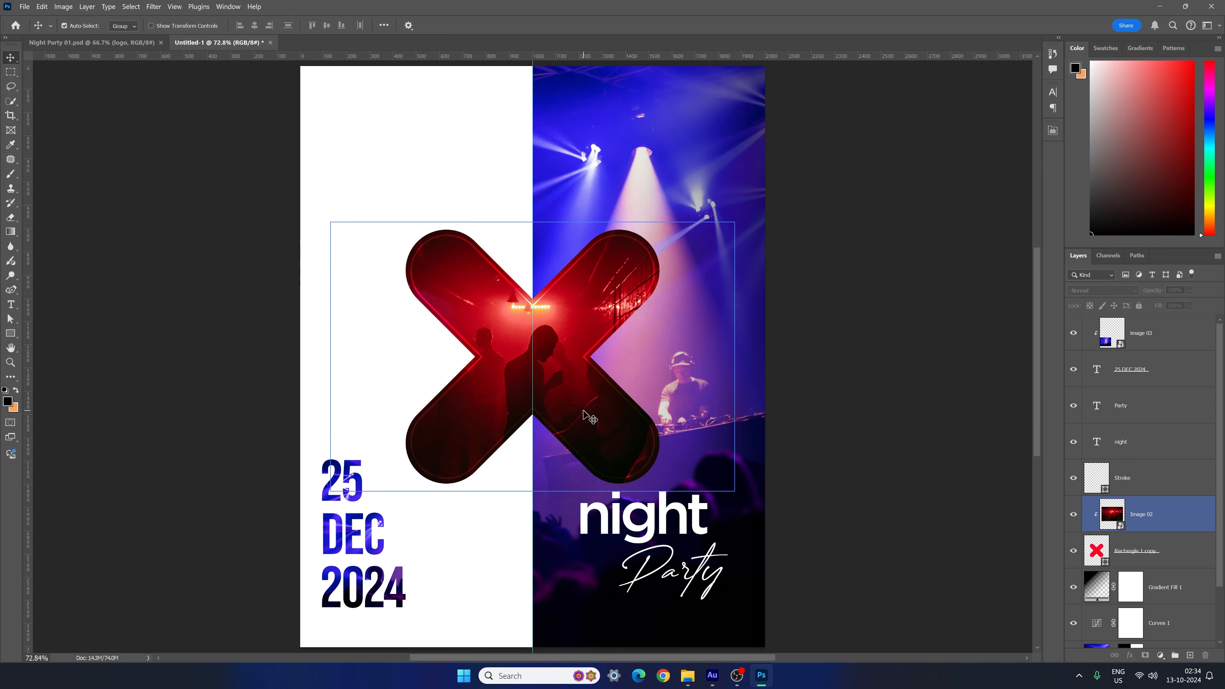
click(682, 173)
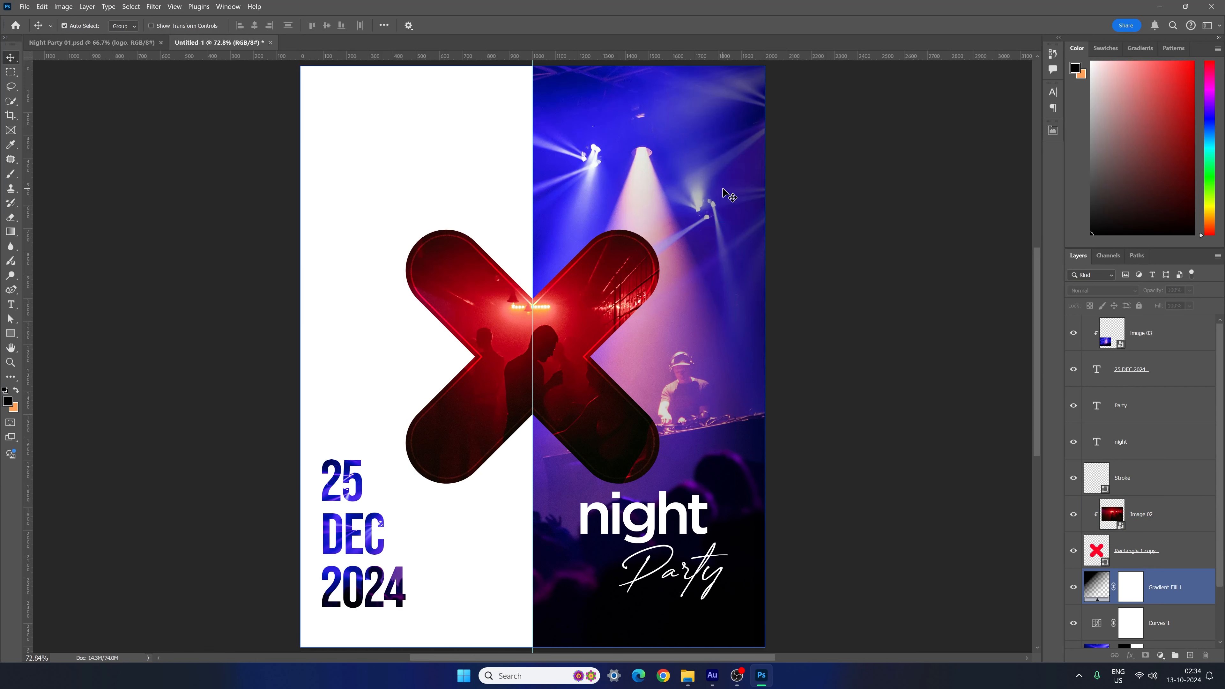
- Place the Social Icon image from the Assets folder, scale it down, and position it in the upper-right corner of the photo half
click(705, 615)
click(687, 676)
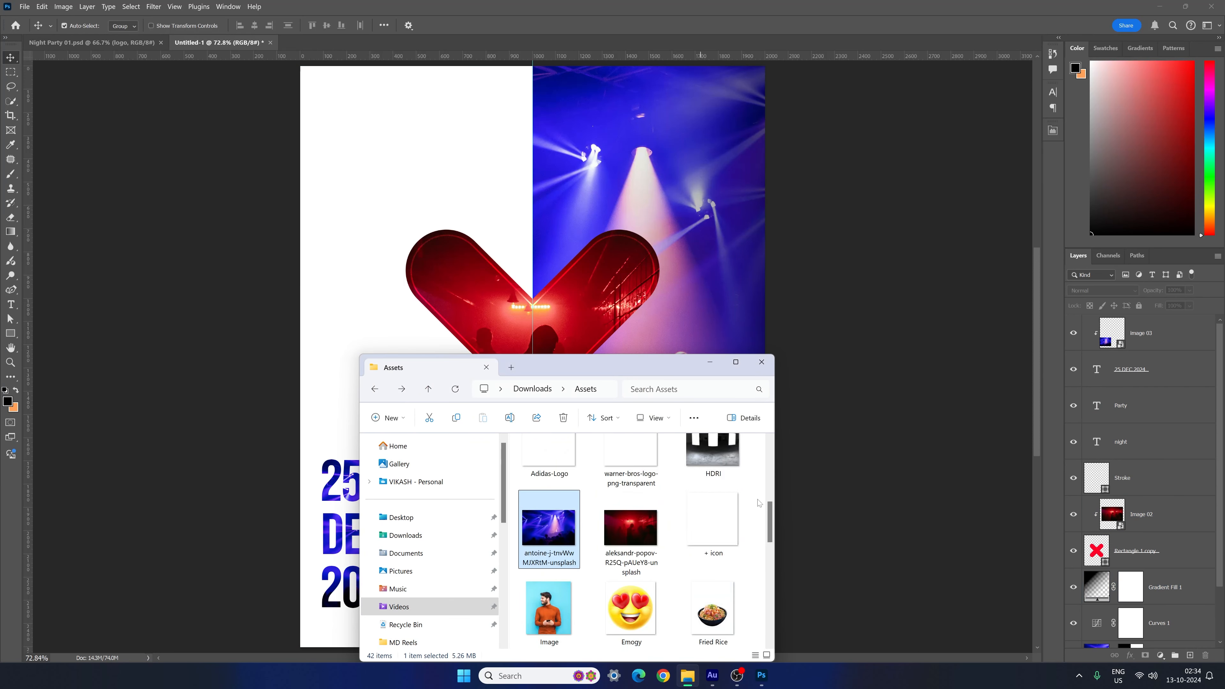
scroll(758, 504, down, 8)
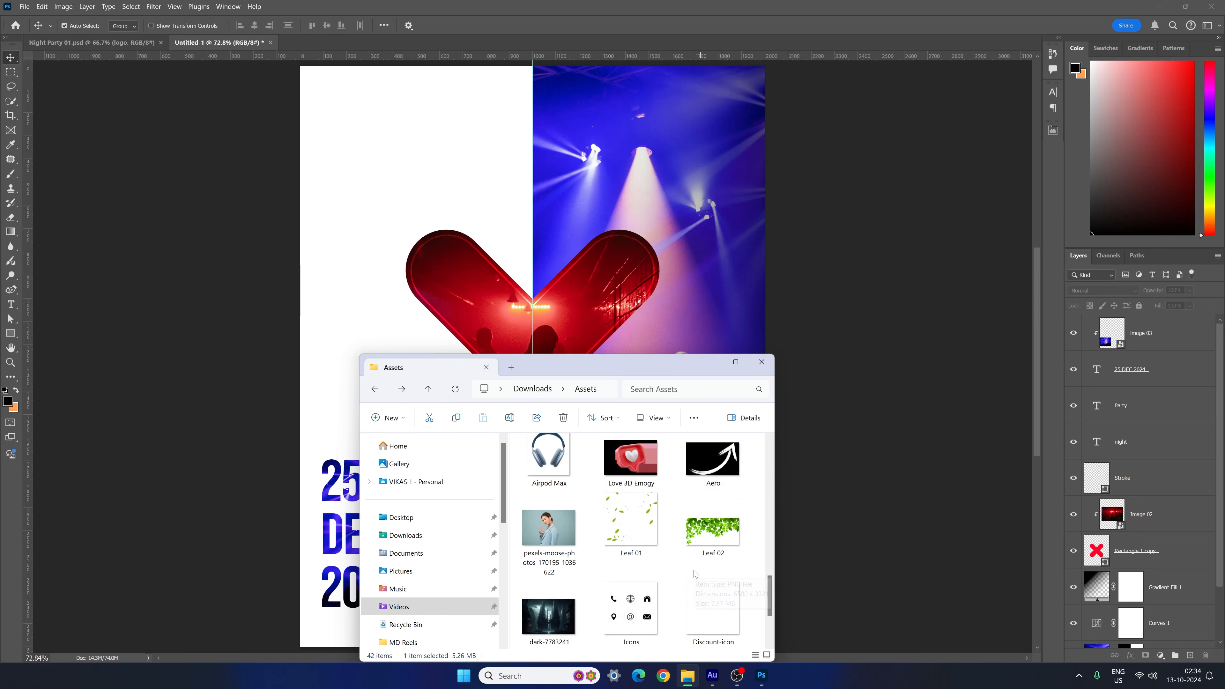
scroll(694, 573, down, 2)
scroll(695, 573, down, 2)
scroll(627, 488, up, 5)
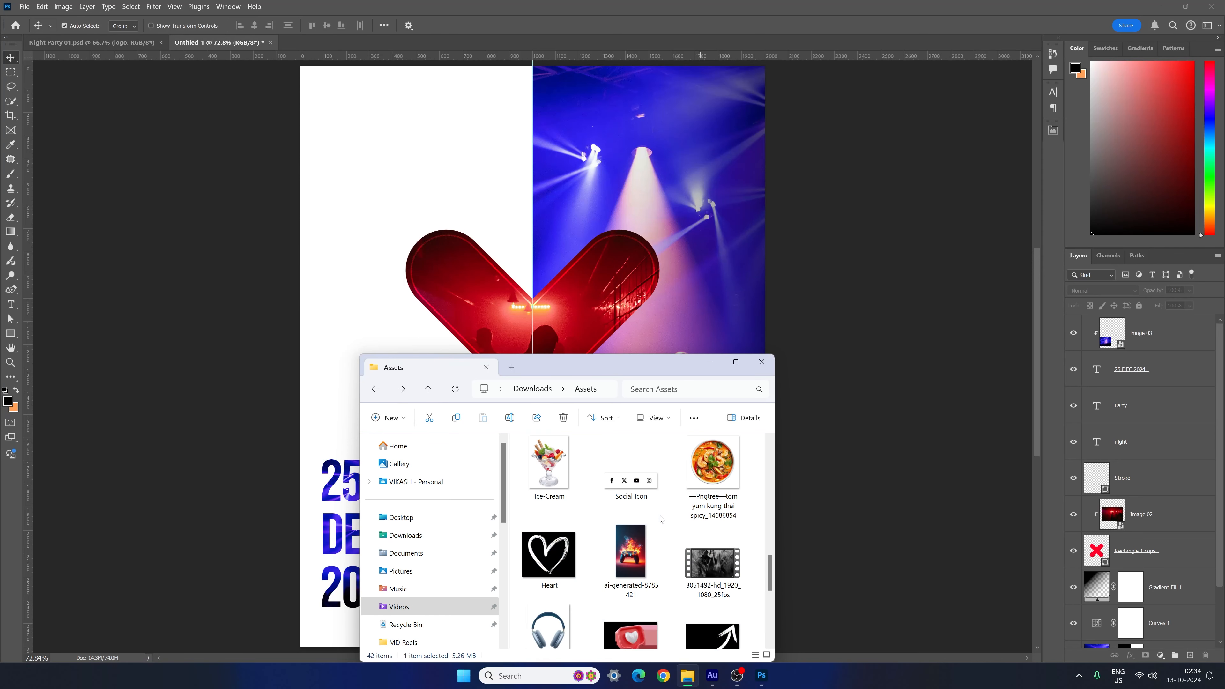
click(625, 485)
drag(625, 485, 626, 274)
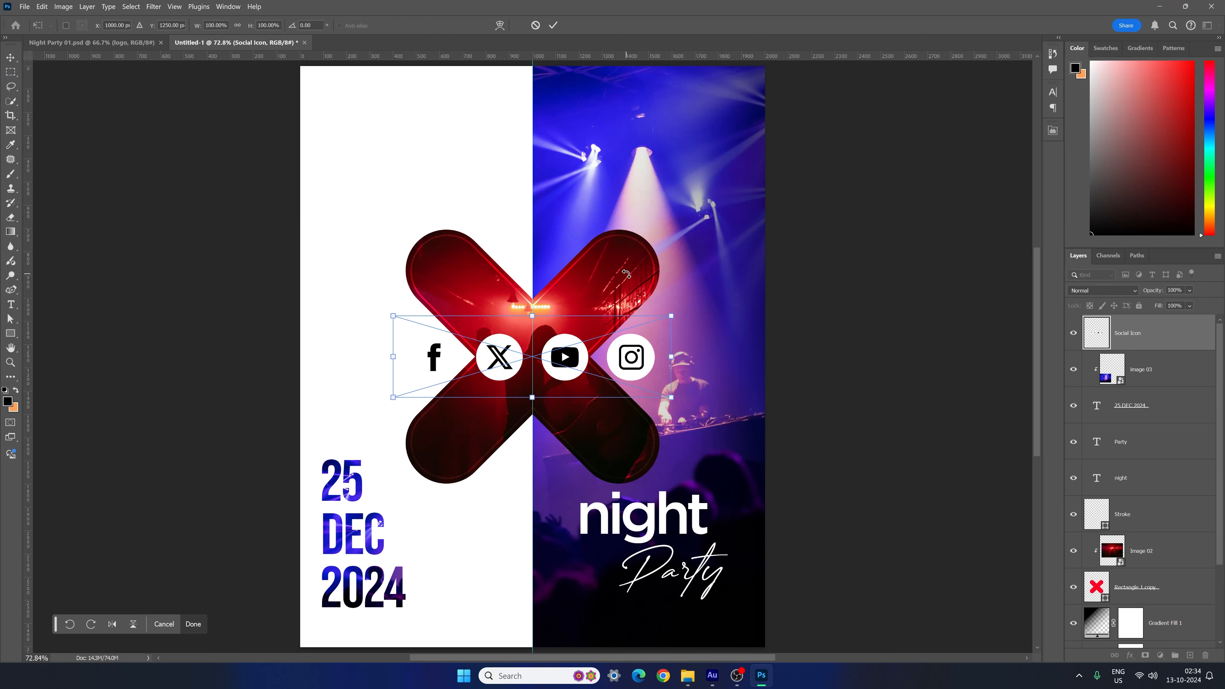
drag(532, 397, 734, 87)
key(Return)
- Paste the "logo" text into the poster and move it to the upper-left corner of the white half
click(537, 355)
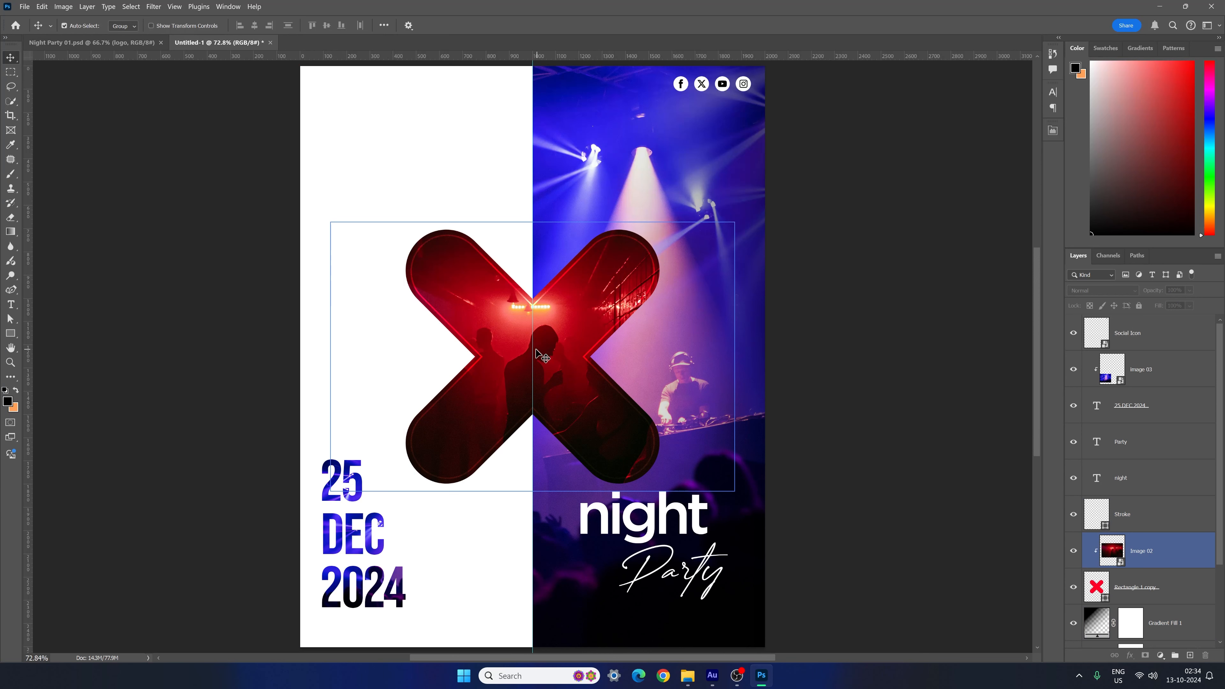
drag(533, 353, 6, 285)
click(672, 332)
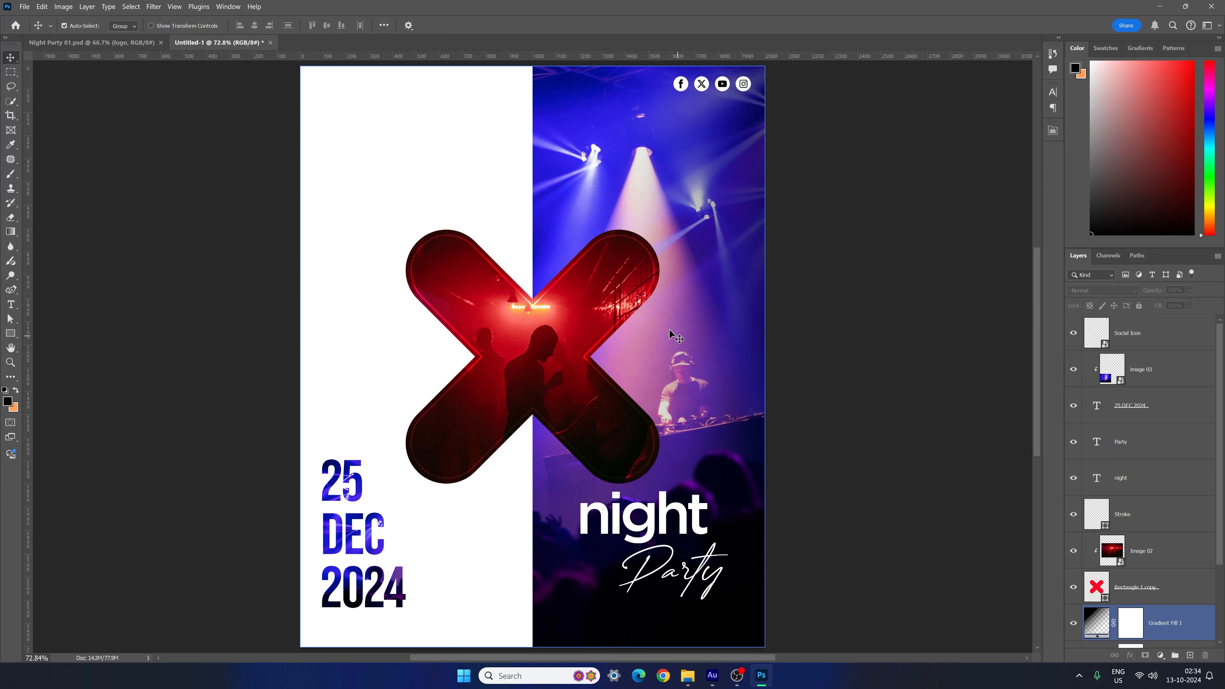
click(650, 312)
click(354, 127)
key(ctrl+v)
drag(540, 359, 449, 168)
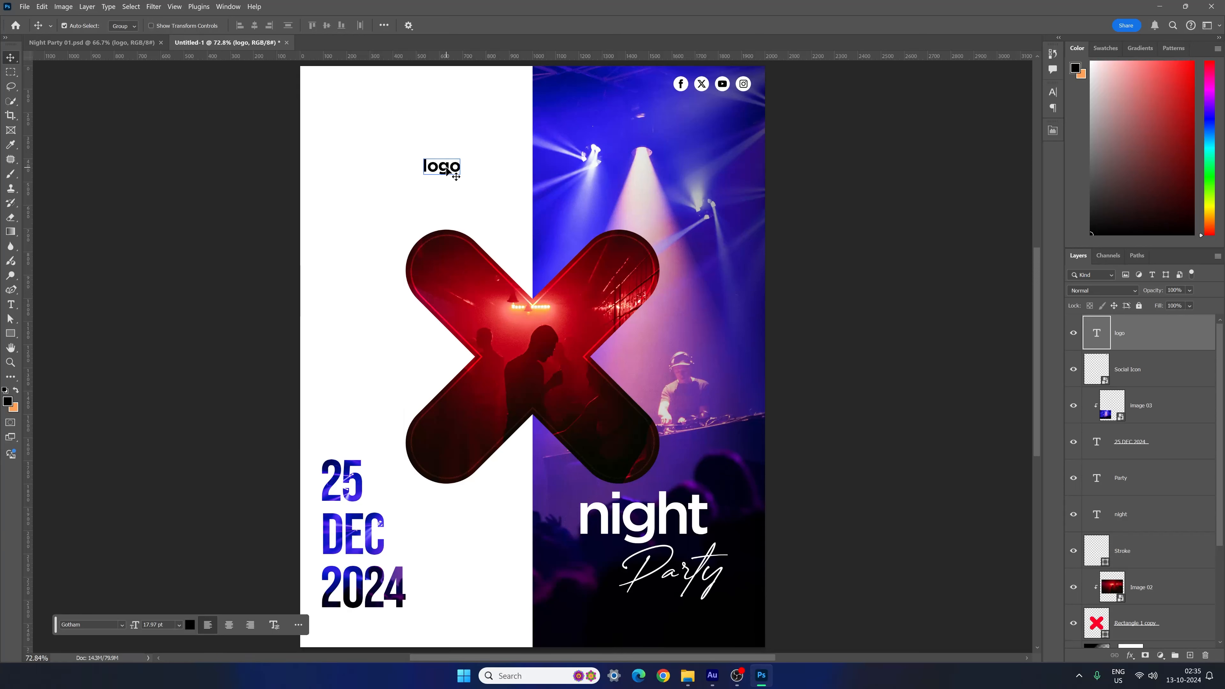
drag(449, 171, 333, 87)
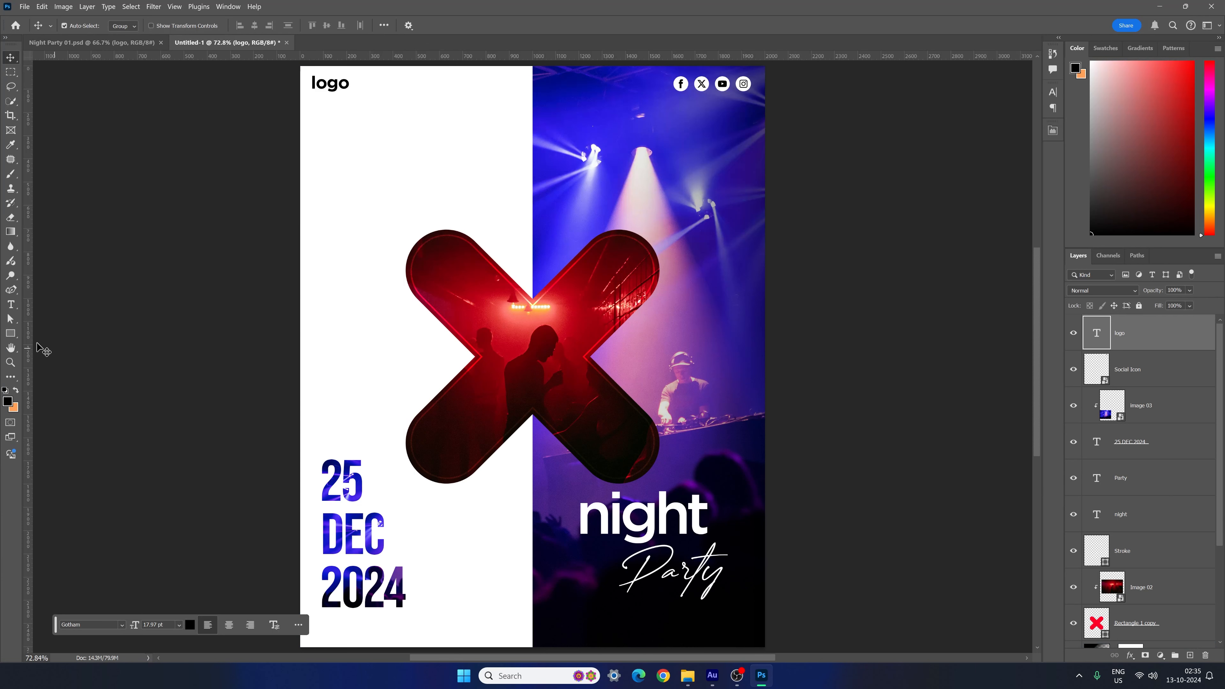
- Draw a thin vertical rectangle below the logo and set its size to 6 px wide by 700 px high
click(13, 336)
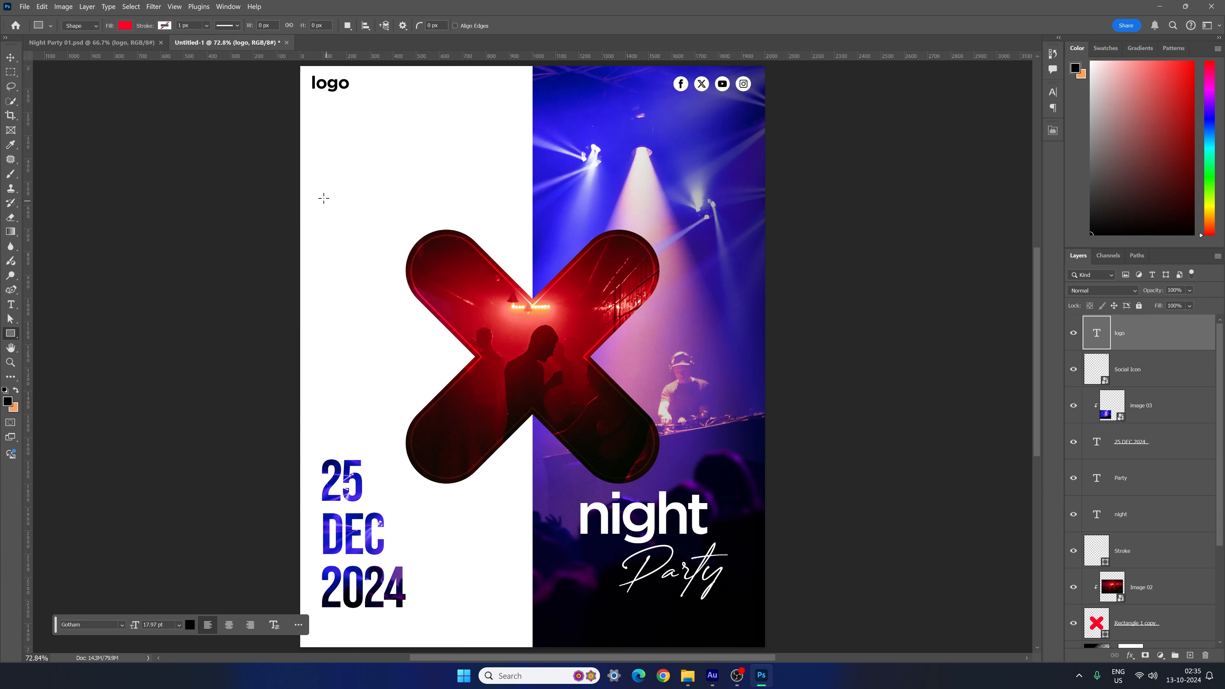
drag(331, 121, 332, 297)
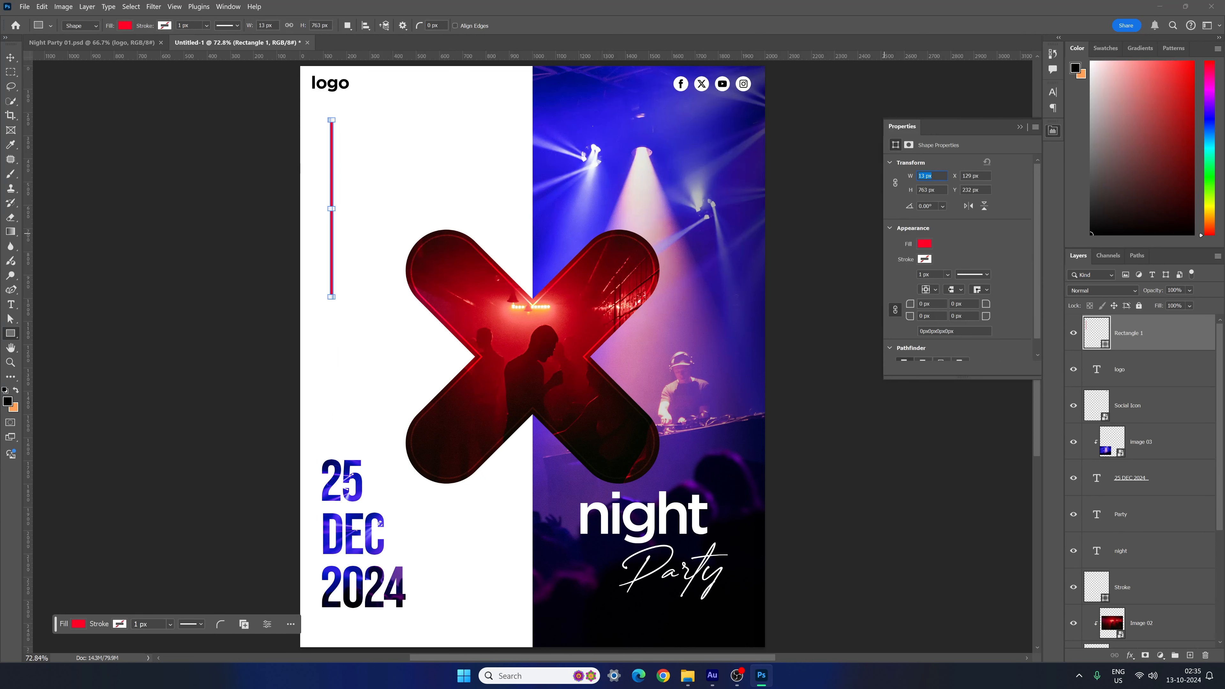
text(6)
key(Return)
click(929, 190)
text(70)
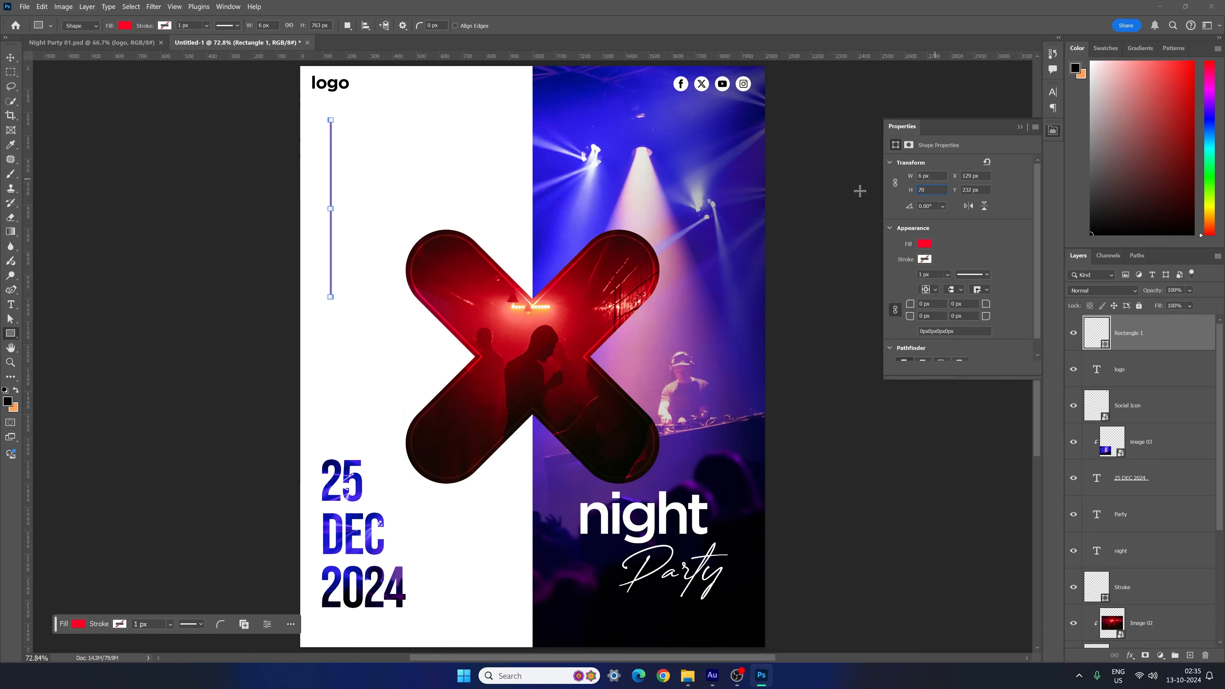
text(0)
key(Return)
- Fill the thin vertical rectangle with black and move it just below the logo, in line with the logo's left edge
click(924, 244)
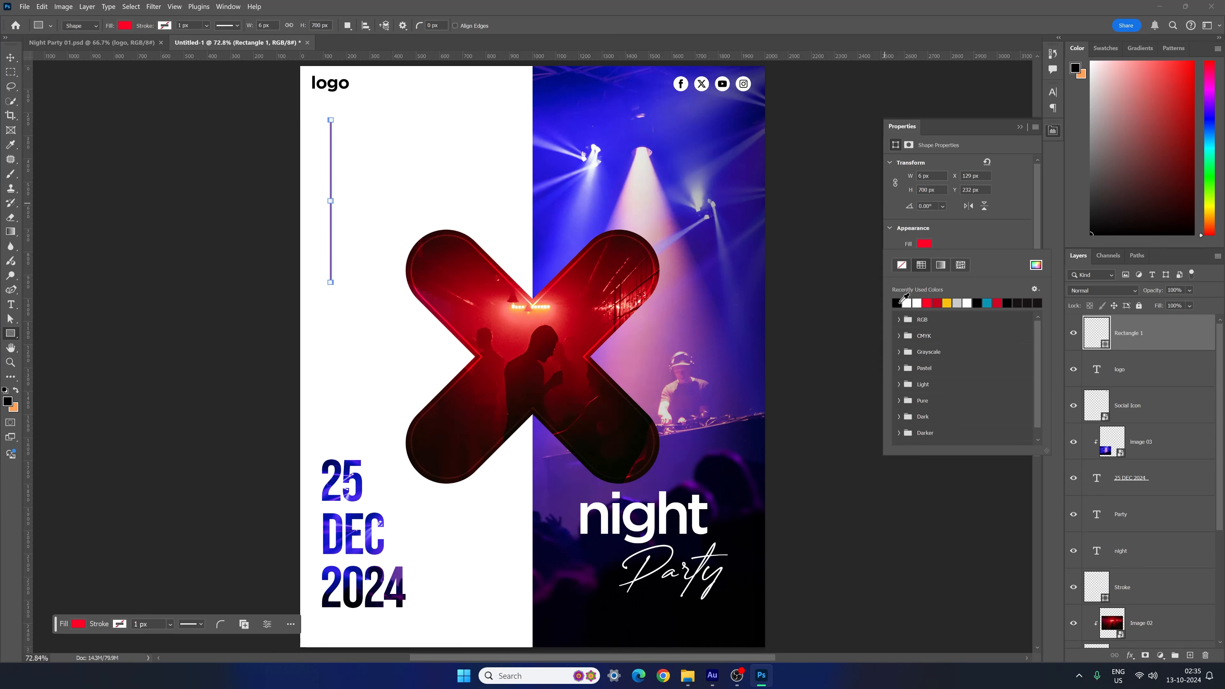
click(896, 303)
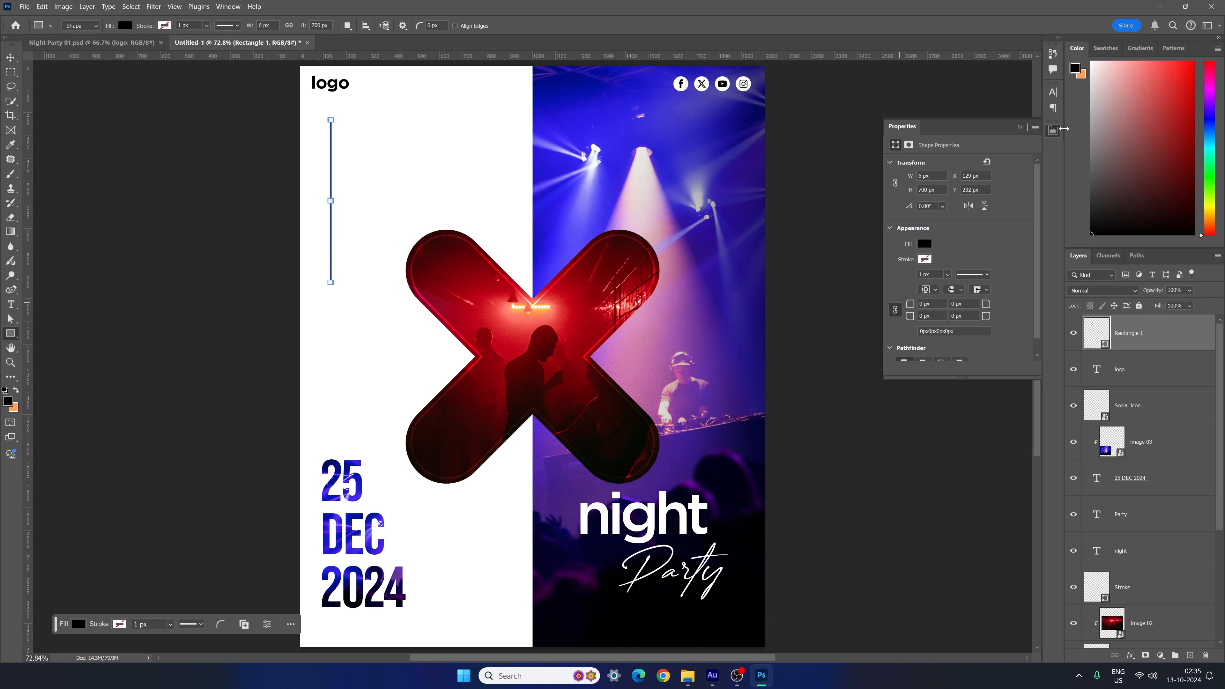
click(1054, 132)
key(v)
drag(332, 189, 315, 171)
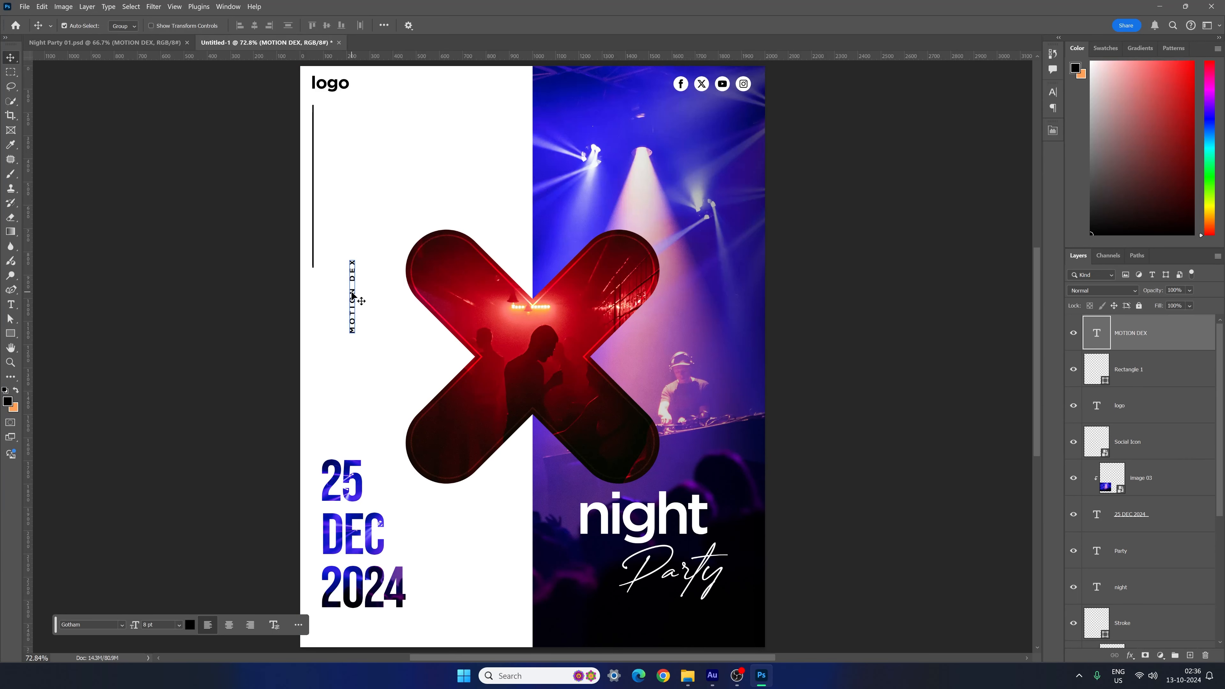
- Move the vertical "MOTION DEX" text directly below the black line and check its character settings
drag(353, 296, 317, 317)
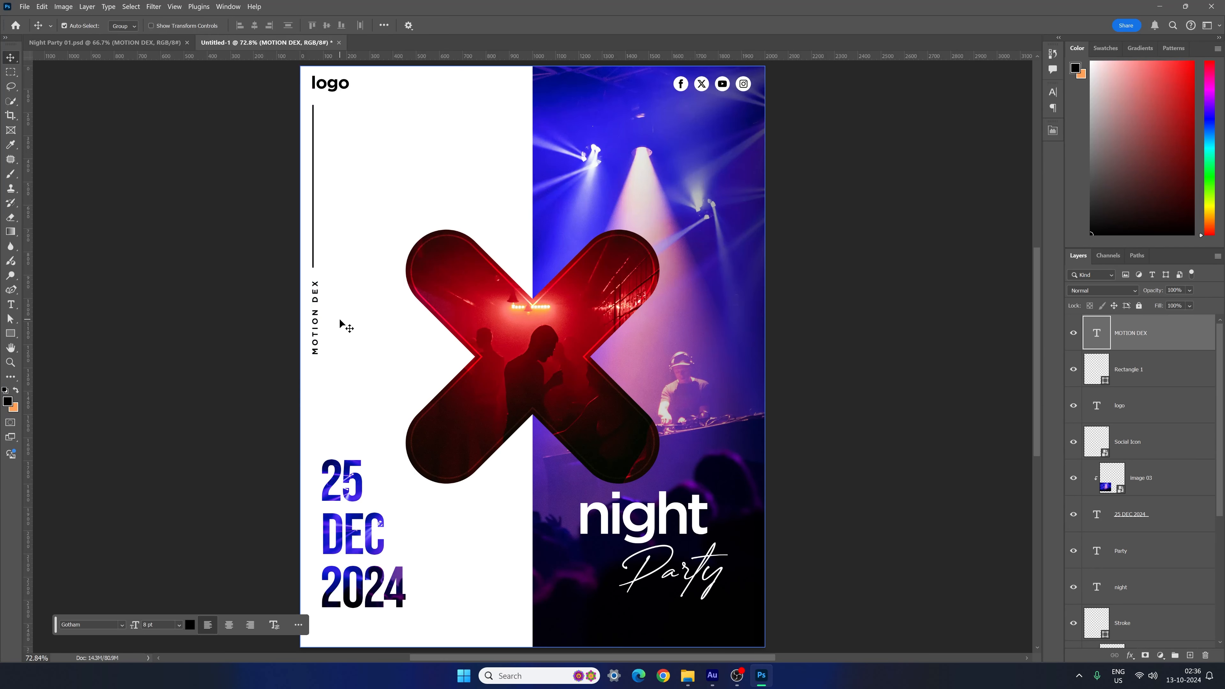
double_click(316, 309)
click(1052, 92)
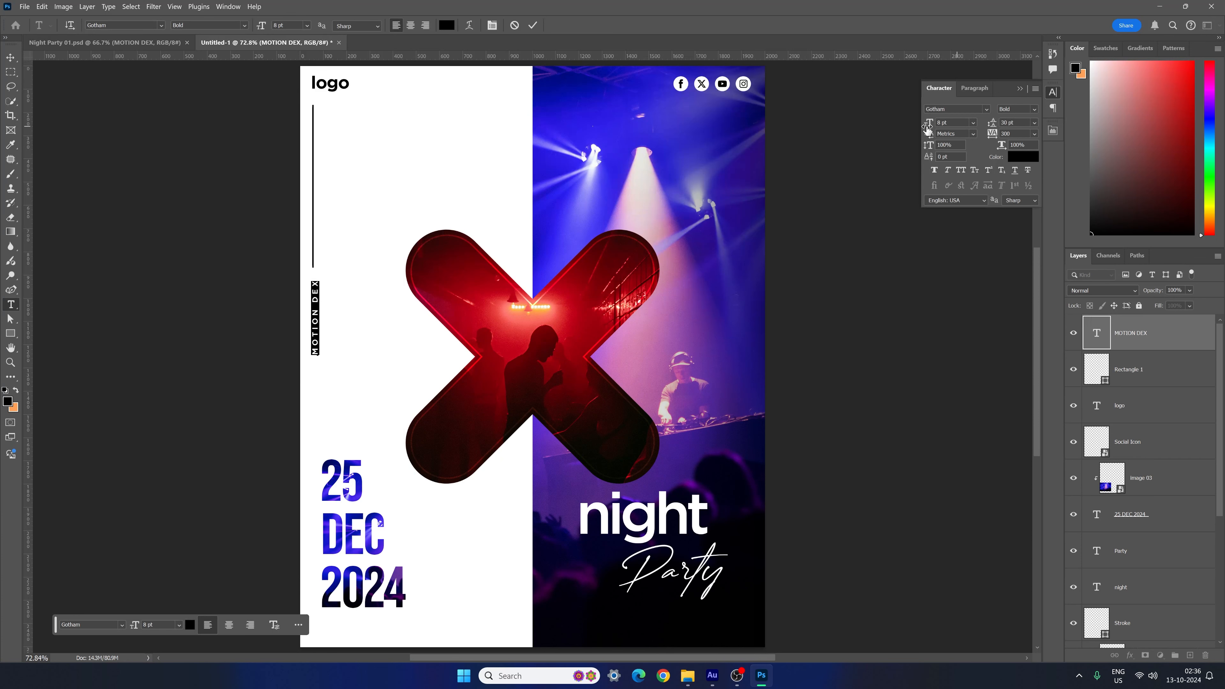
click(12, 58)
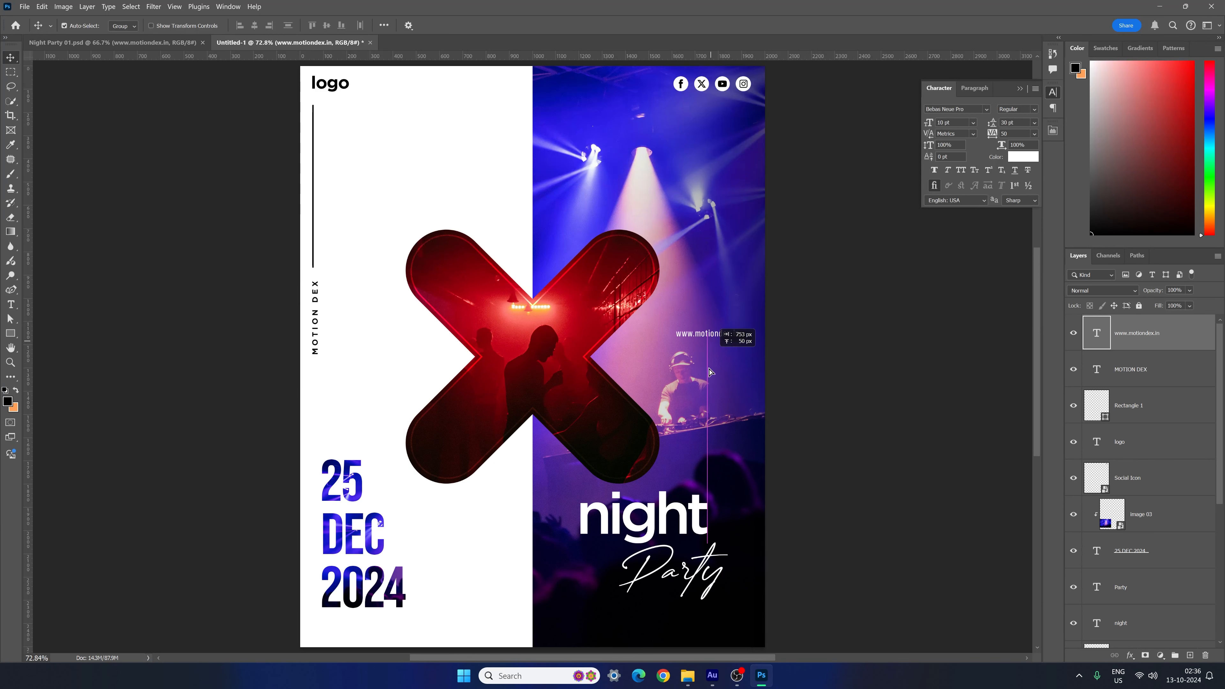
drag(707, 340, 727, 638)
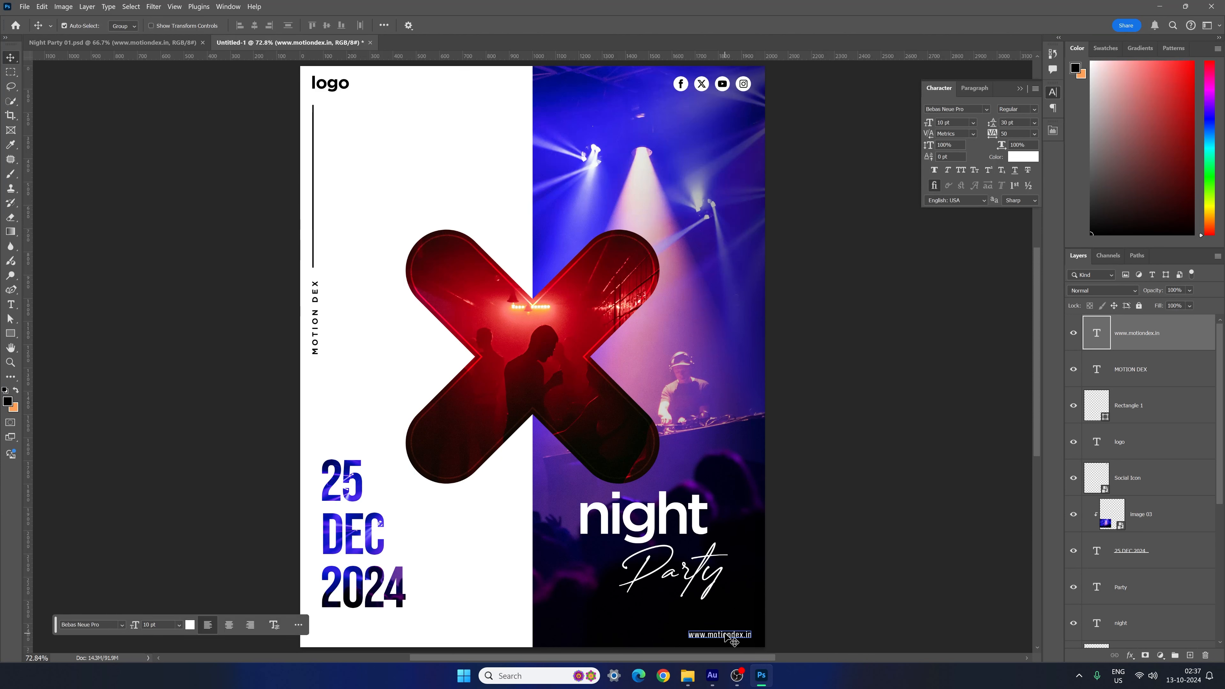
click(849, 591)
click(1052, 93)
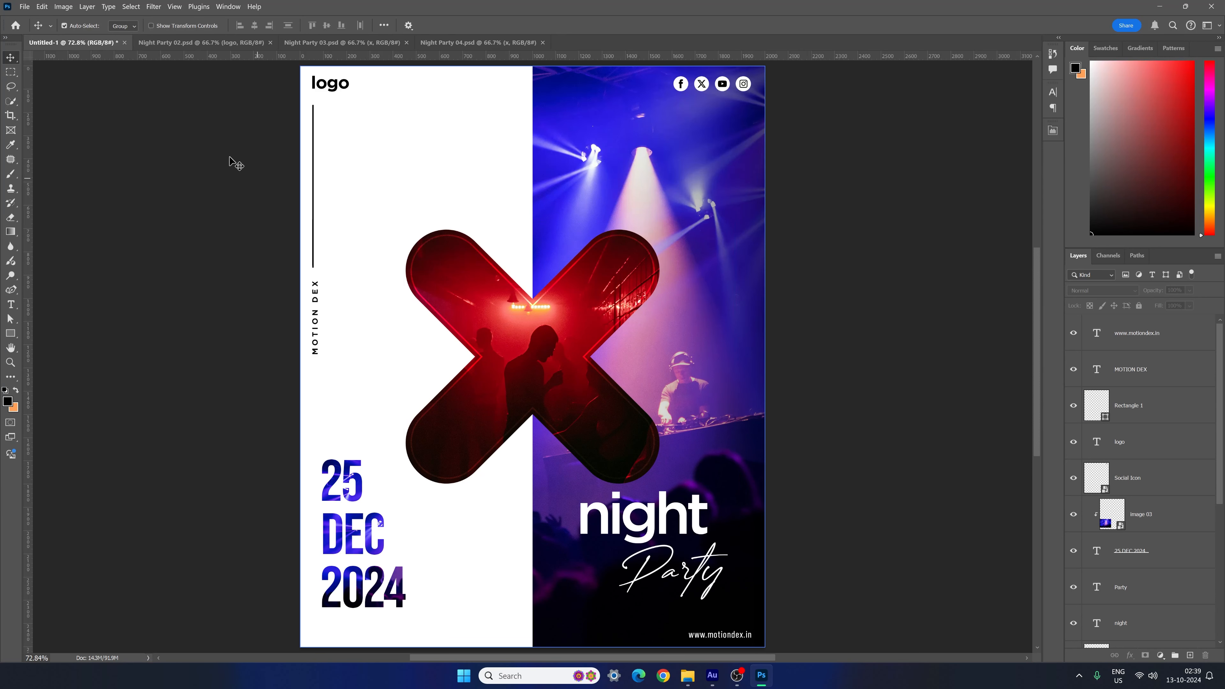
- Examine the background photo's adjustment layers and their order in Night Party 02.psd
click(208, 44)
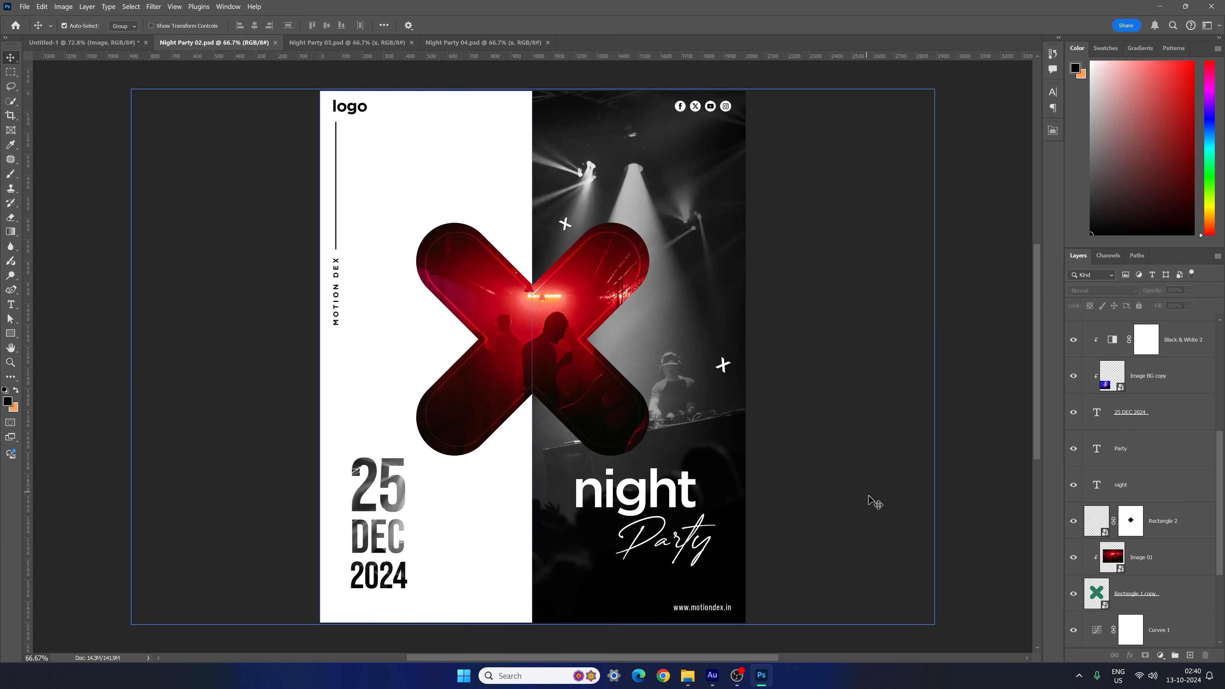
click(1152, 572)
scroll(1153, 576, down, 3)
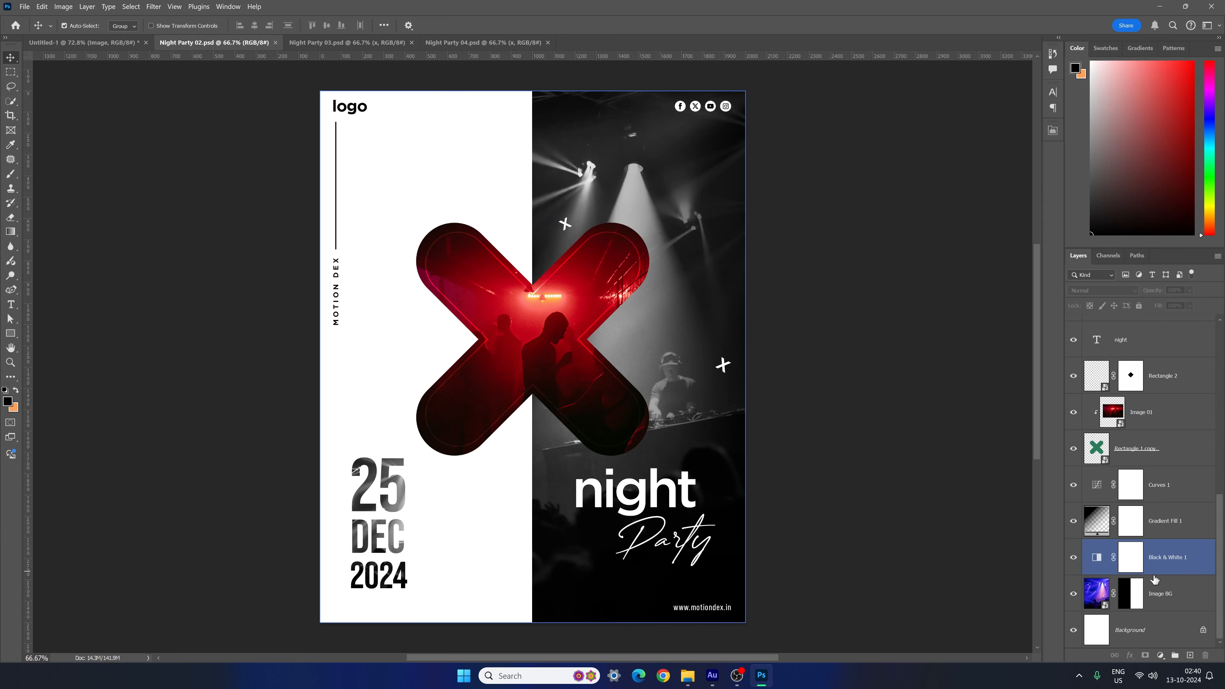
click(1142, 602)
click(1142, 565)
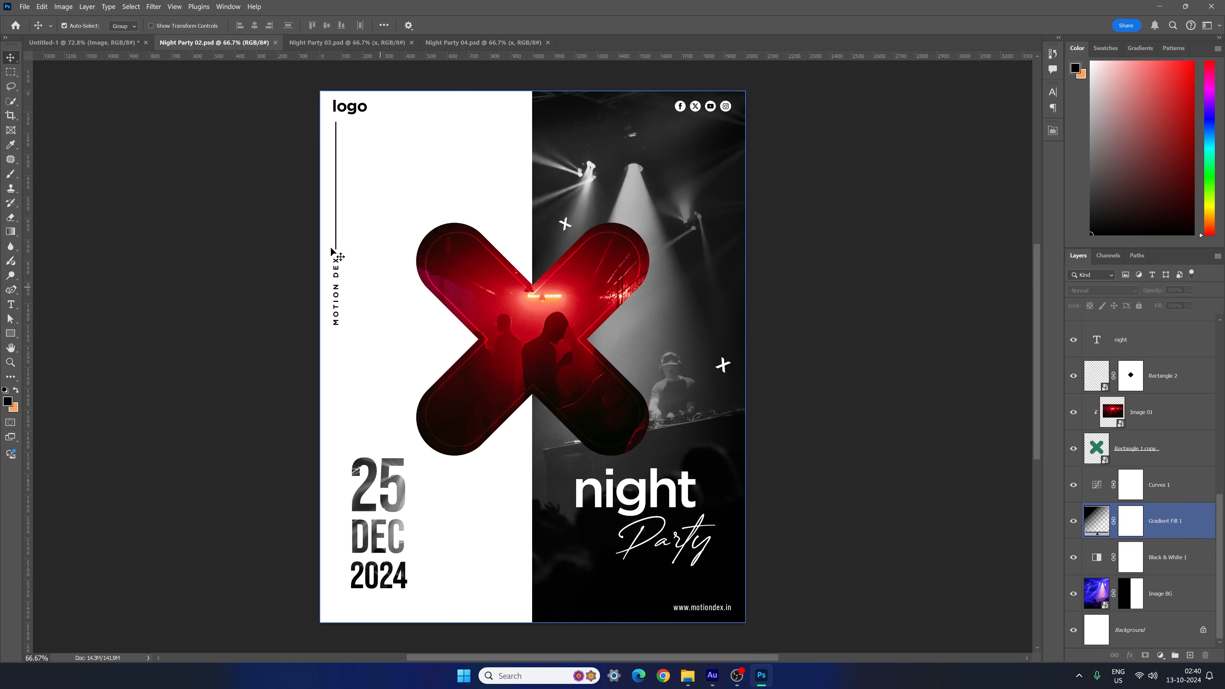
- Return to the Untitled-1 poster and add a Black & White adjustment layer with the Default preset directly above the background concert photo
click(101, 44)
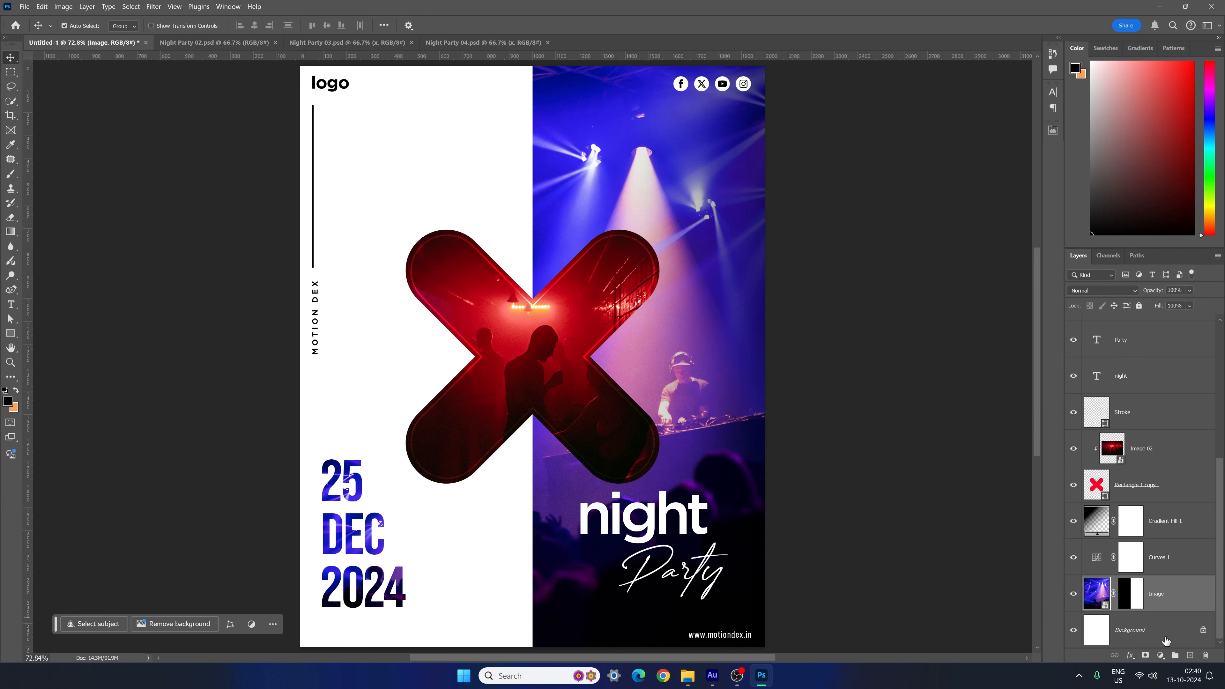
click(1161, 655)
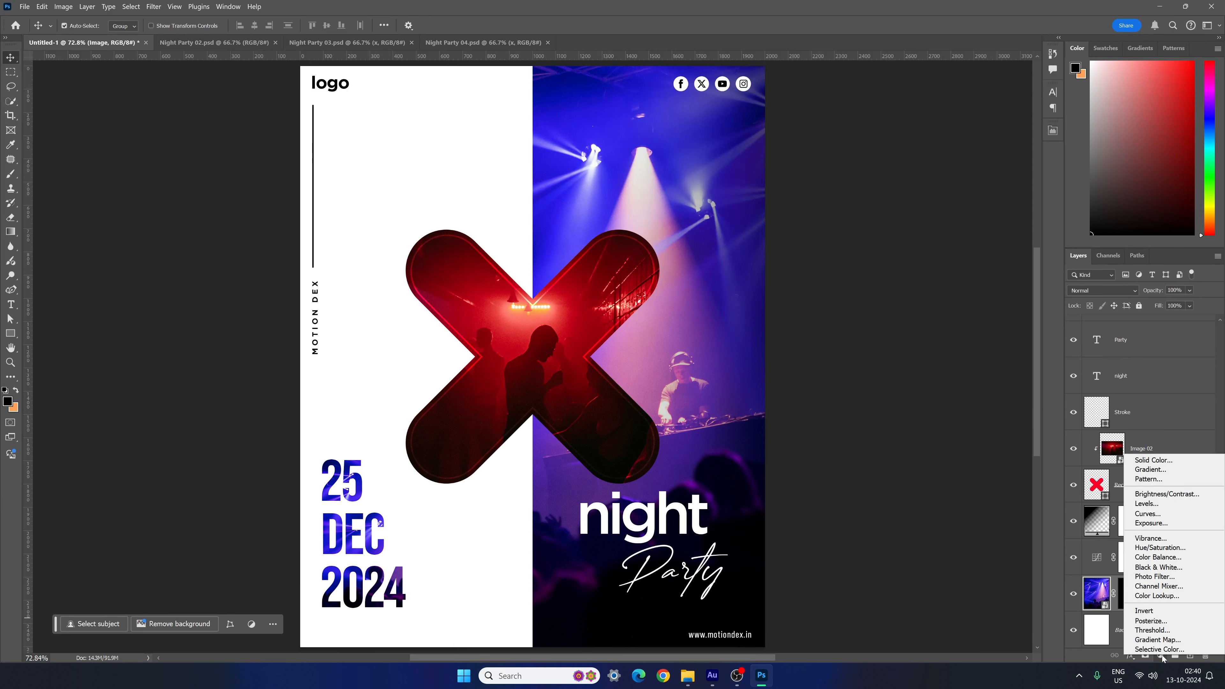
click(1165, 568)
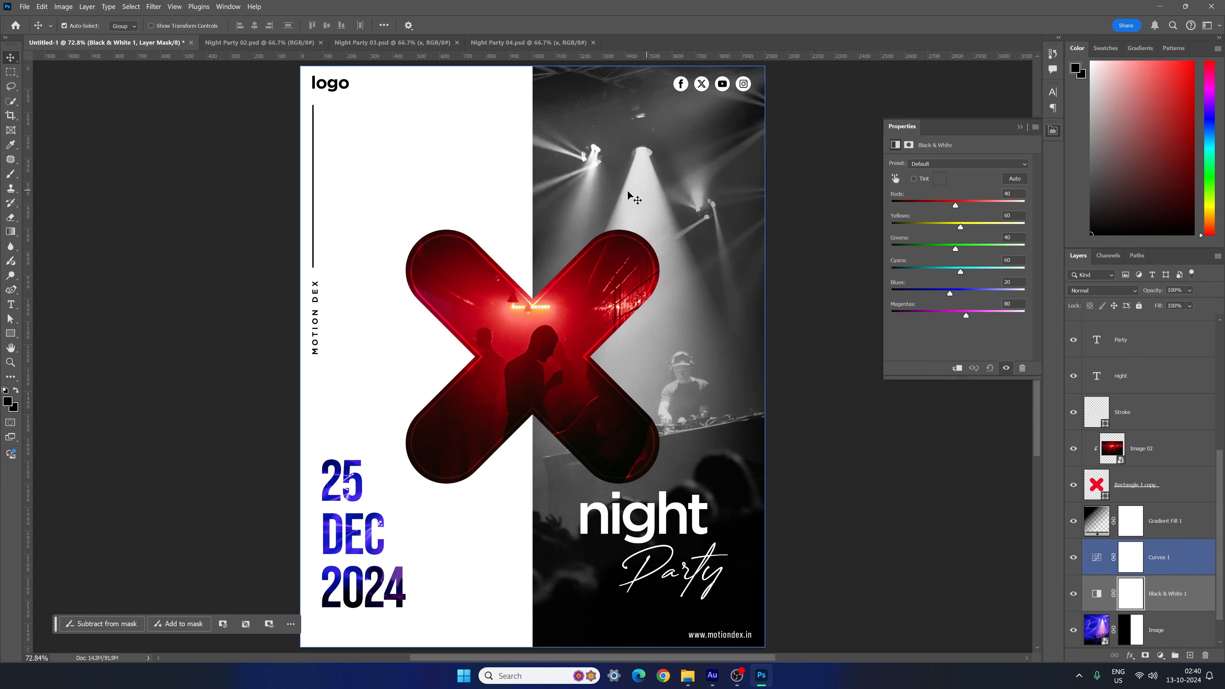
click(678, 304)
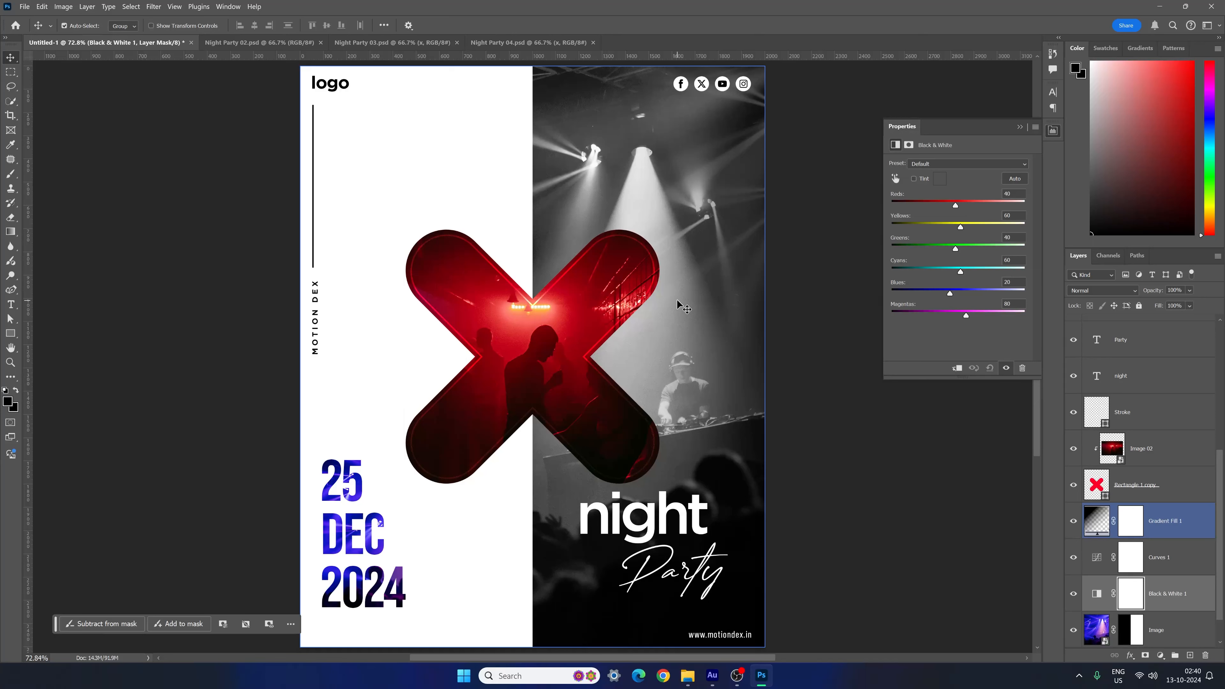
click(1053, 131)
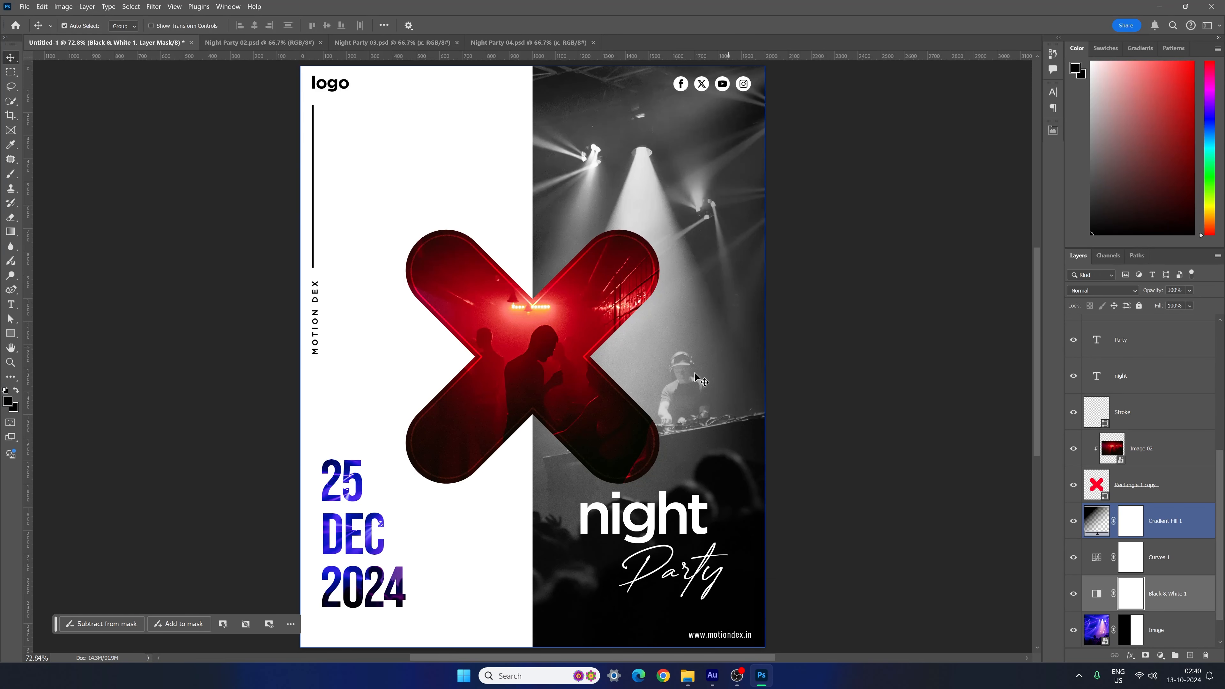
click(374, 524)
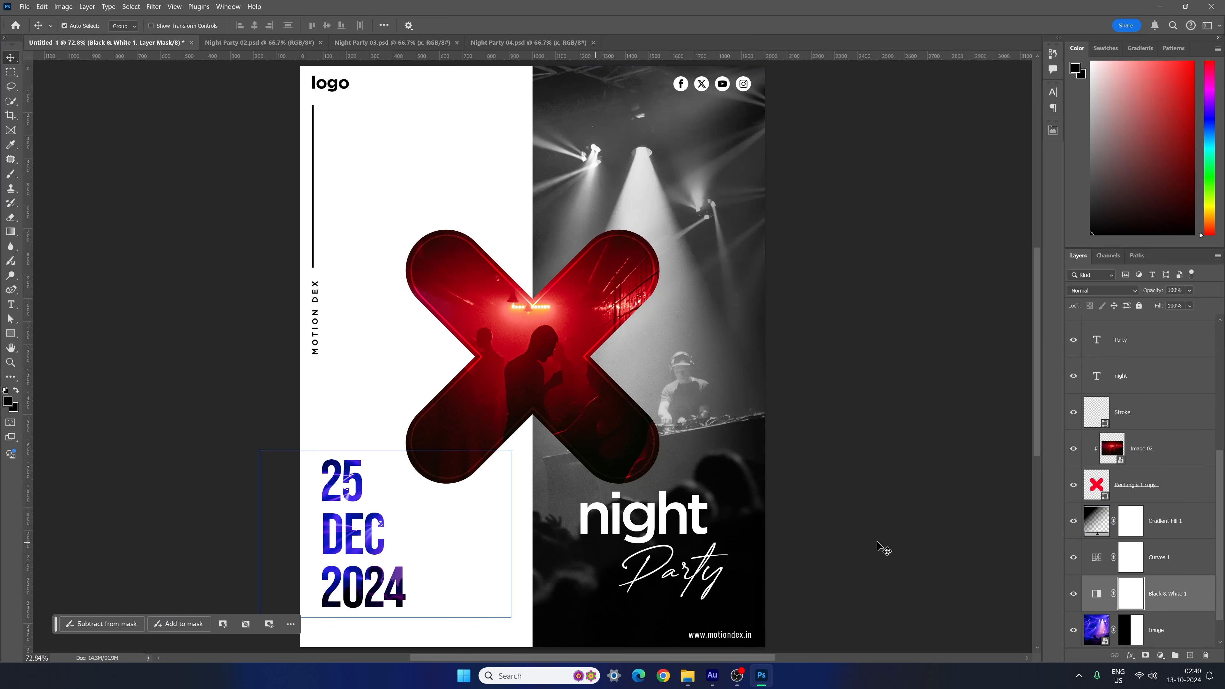
- Add a Black & White adjustment layer with the Default preset above the date's Image 03 photo and clip it to that photo
scroll(1163, 517, up, 6)
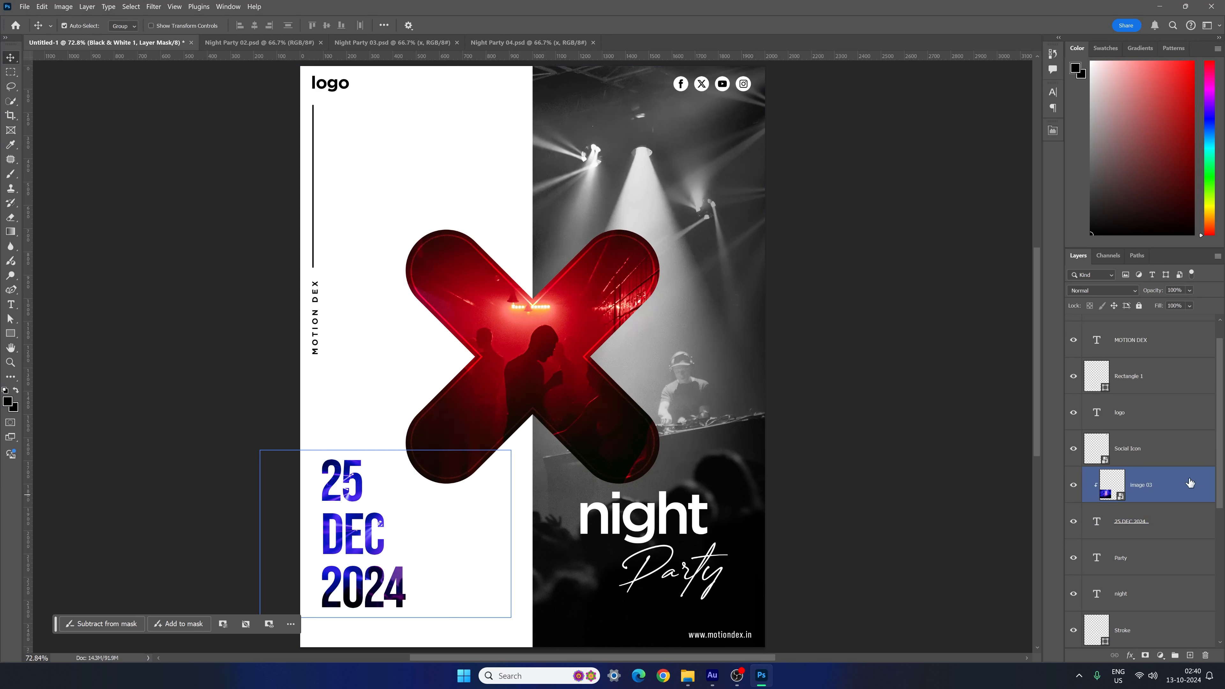
click(1190, 483)
click(1161, 655)
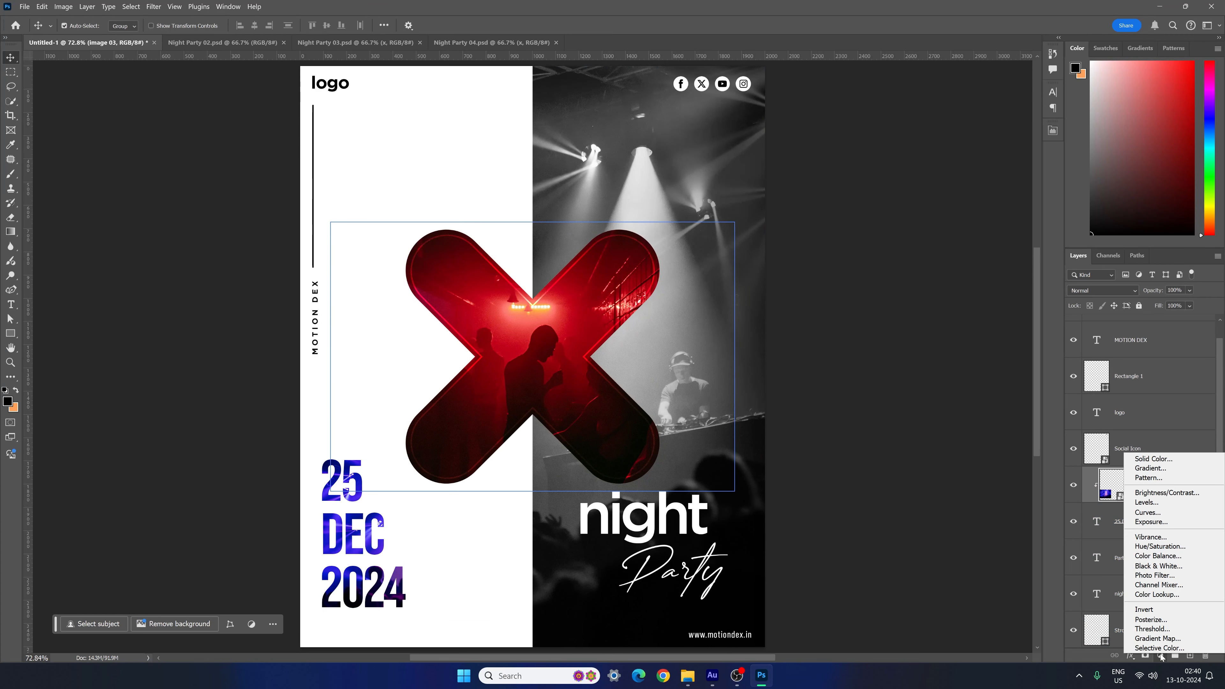
click(1159, 566)
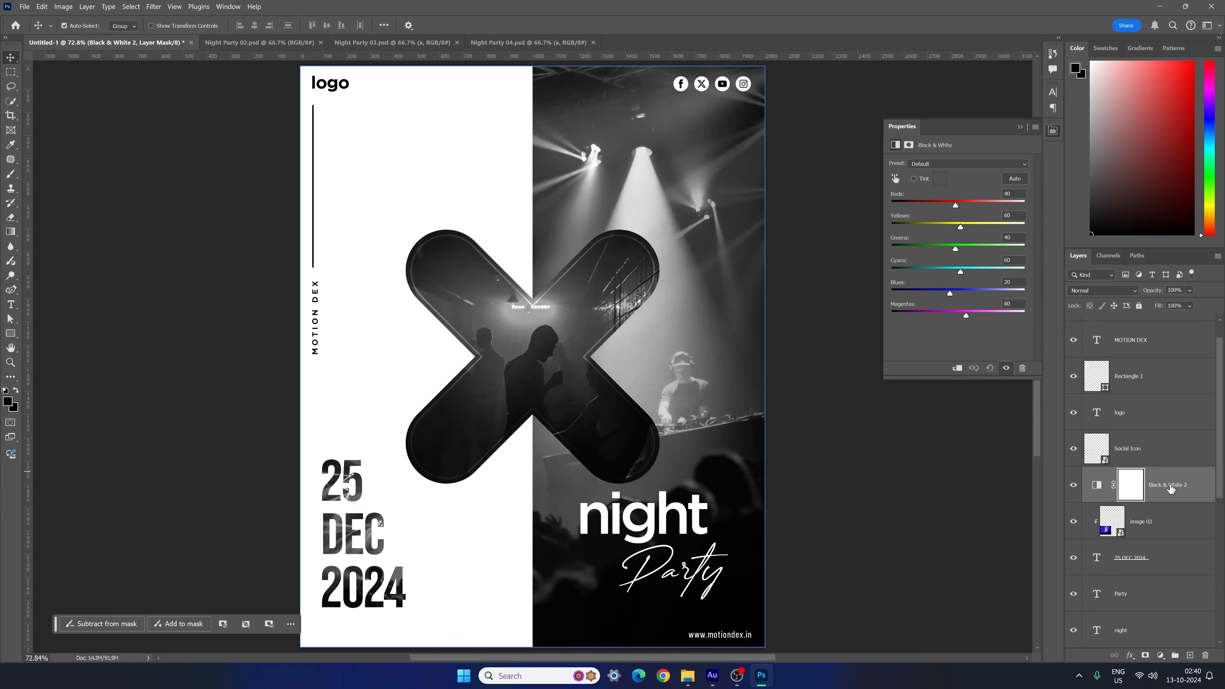
click(1146, 526)
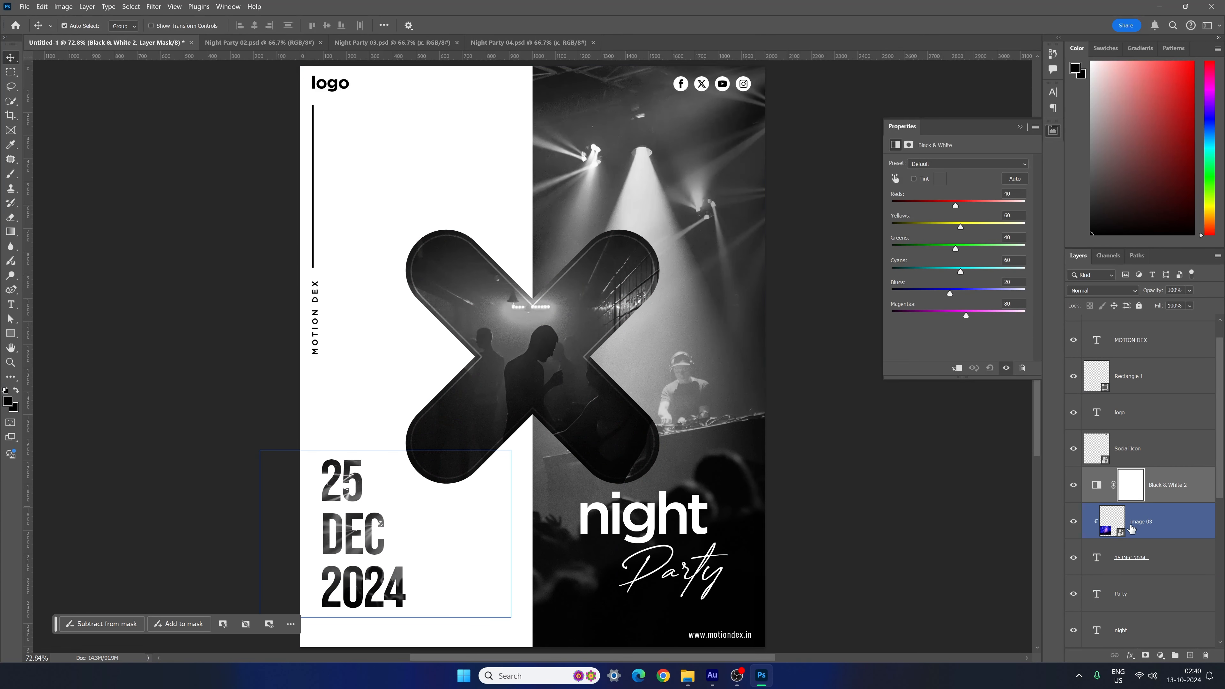
key(alt)
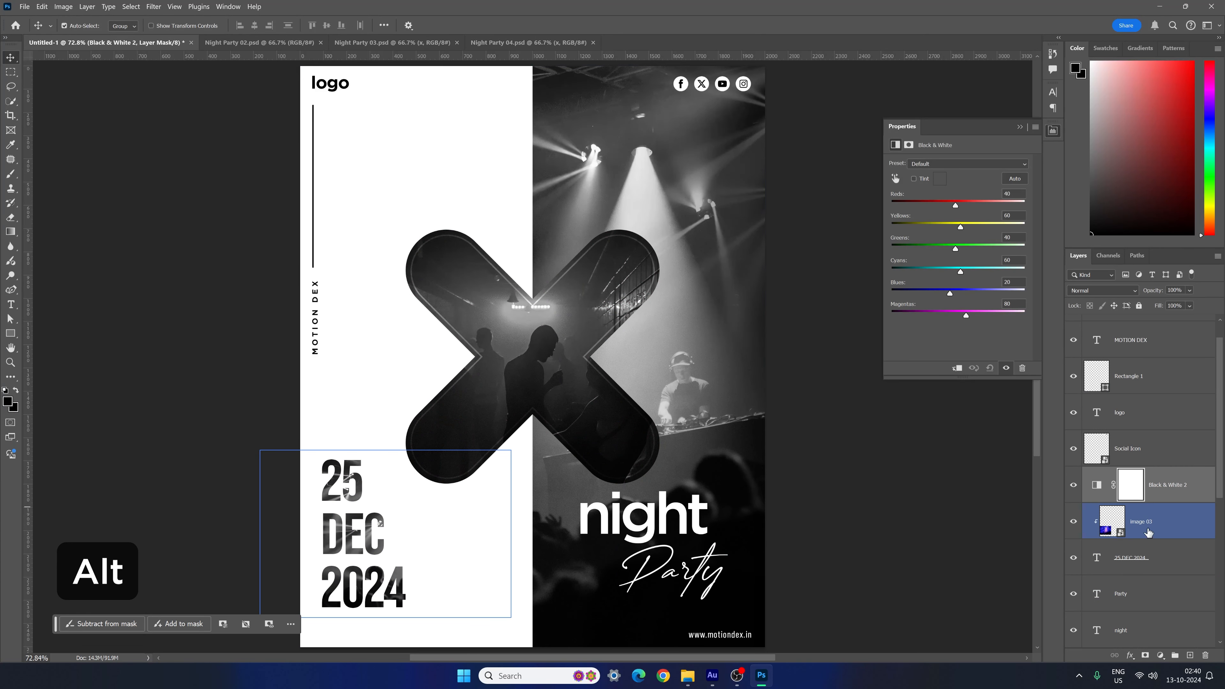
alt+click(1164, 501)
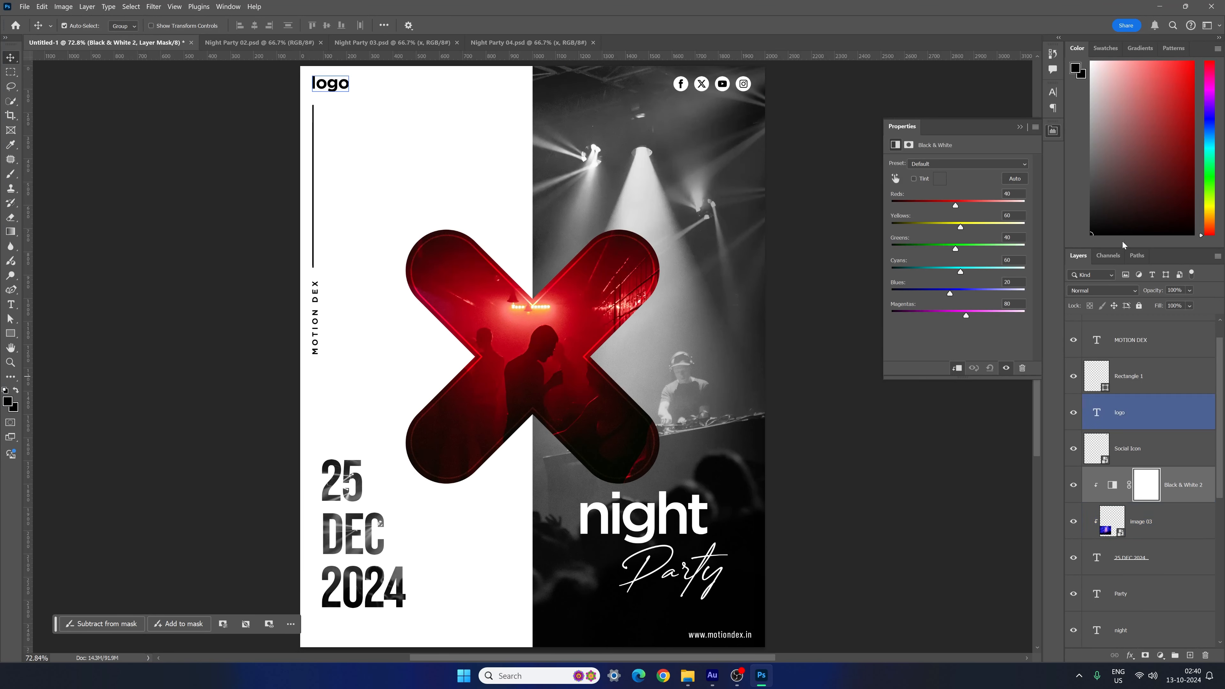
click(1053, 132)
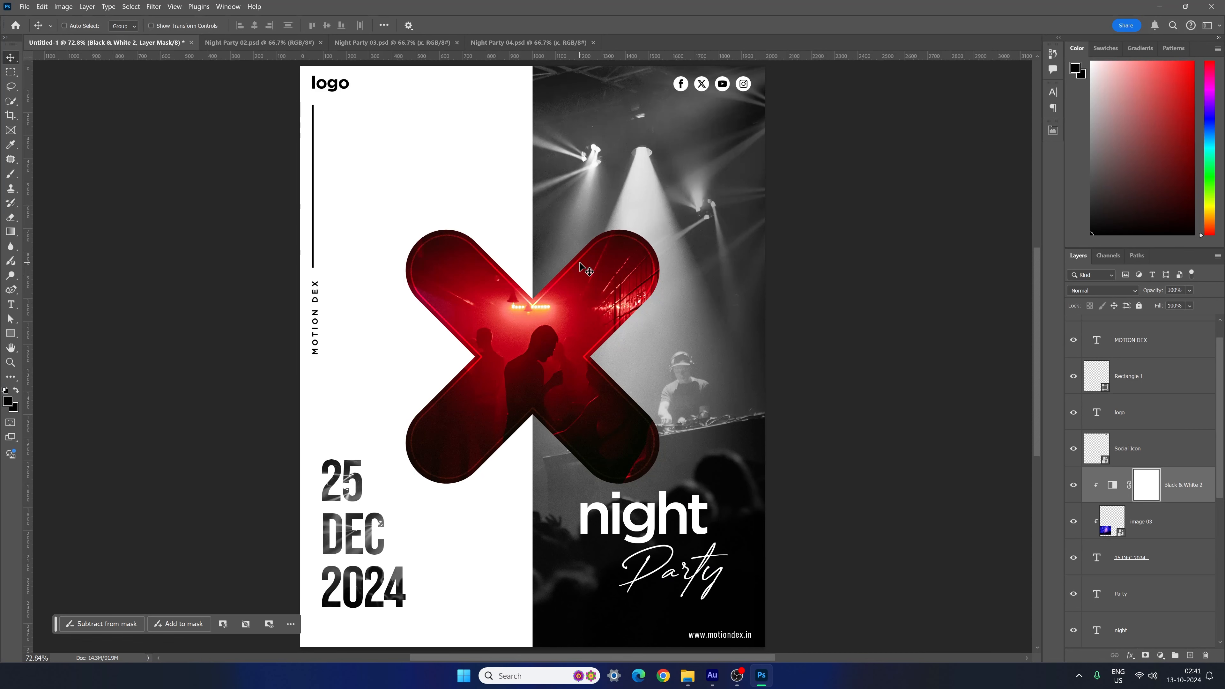
- Undo the Black & White adjustments on the date photo and the background concert photo
key(ctrl+z)
key(ctrl+z)
- Examine the black-and-white date and the photo-filled X in the Night Party 02.psd variant
click(241, 43)
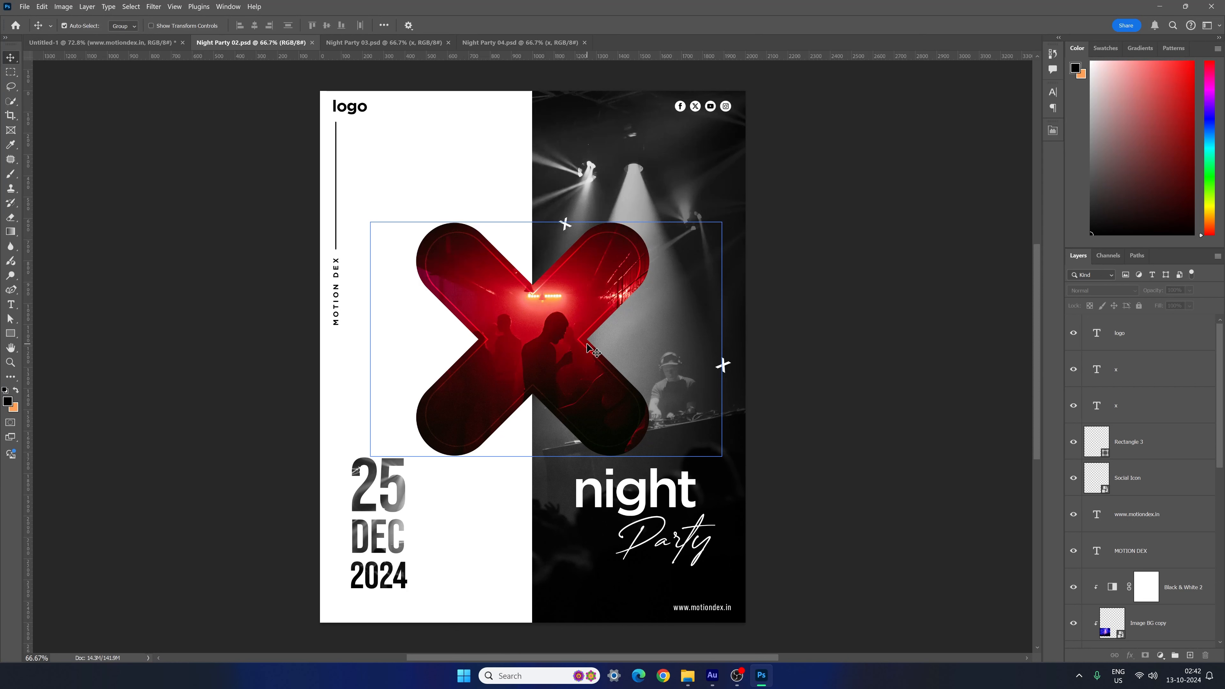
click(379, 548)
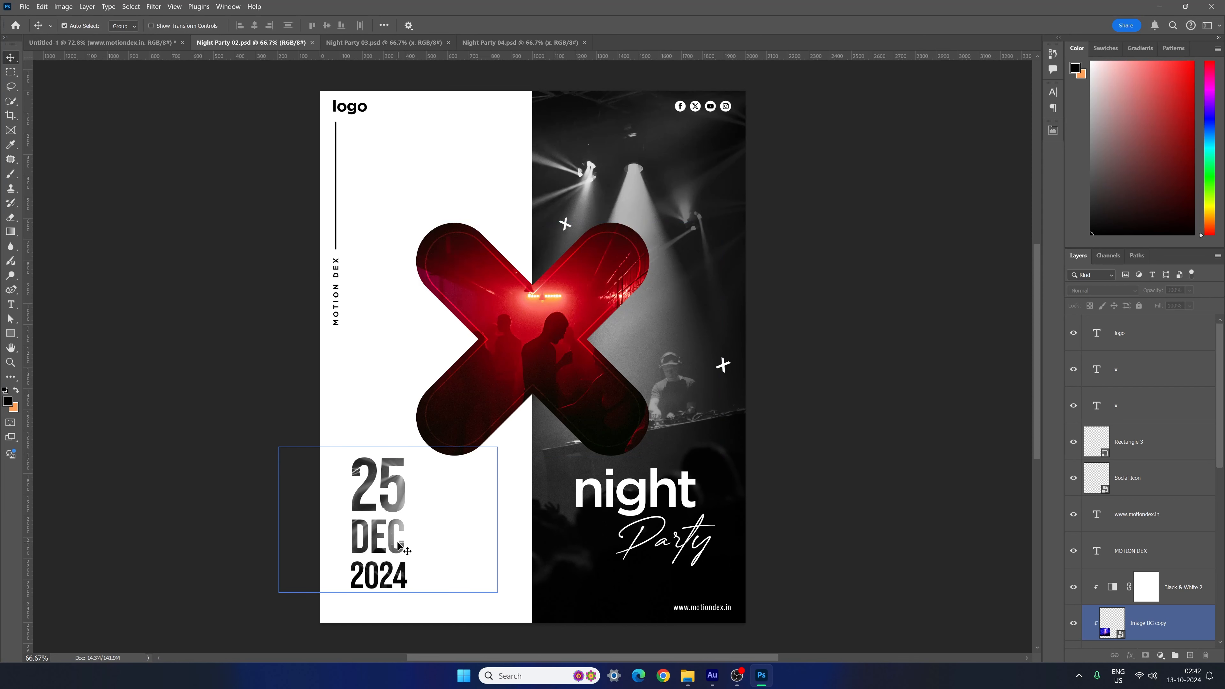
click(381, 564)
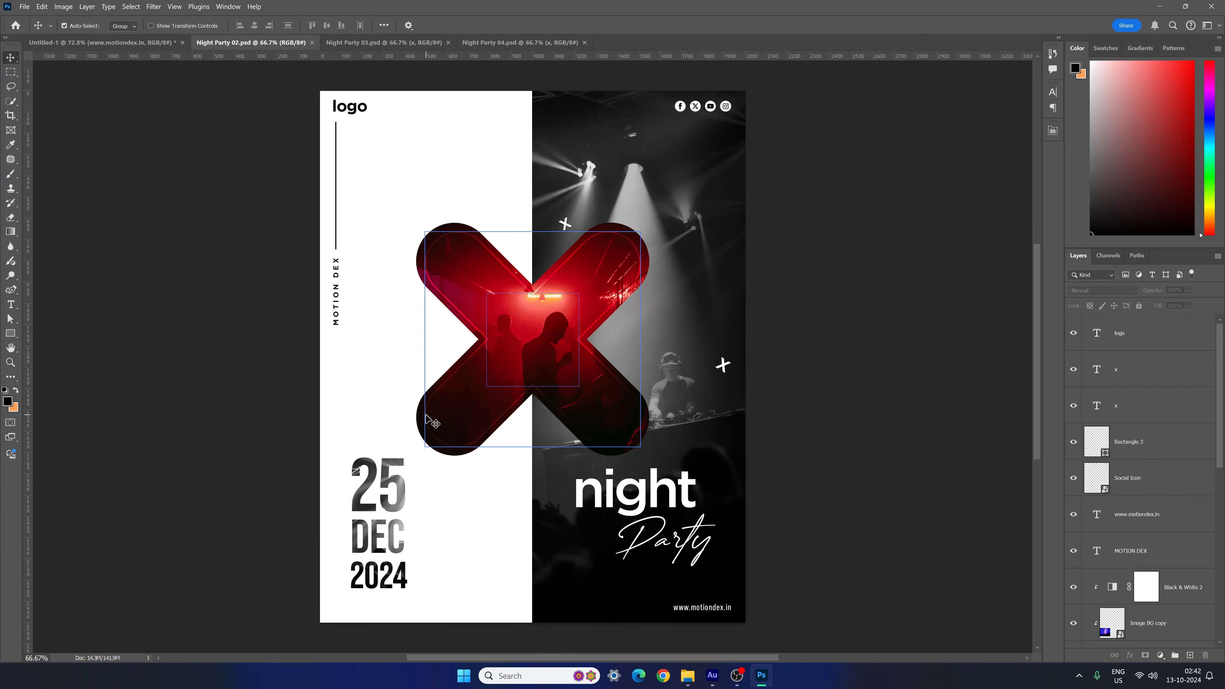
- Examine the horizontal split, date, title and website placement in the New Year variant, Night Party 03.psd
click(377, 43)
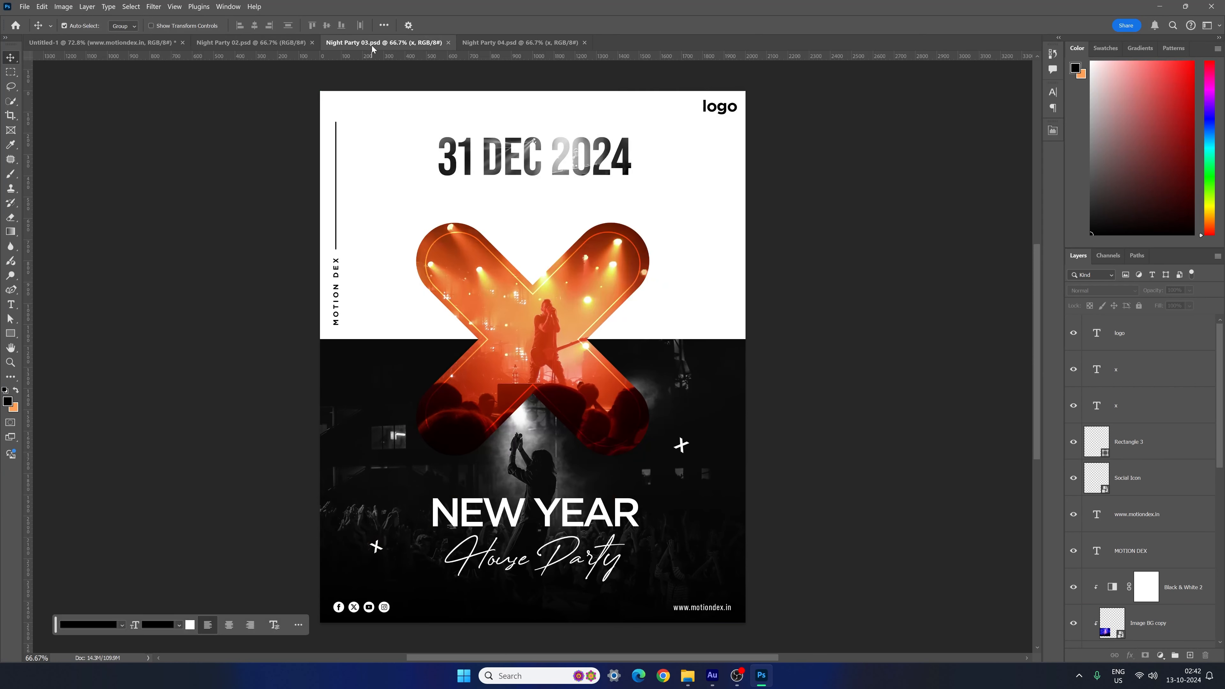
click(548, 116)
click(555, 517)
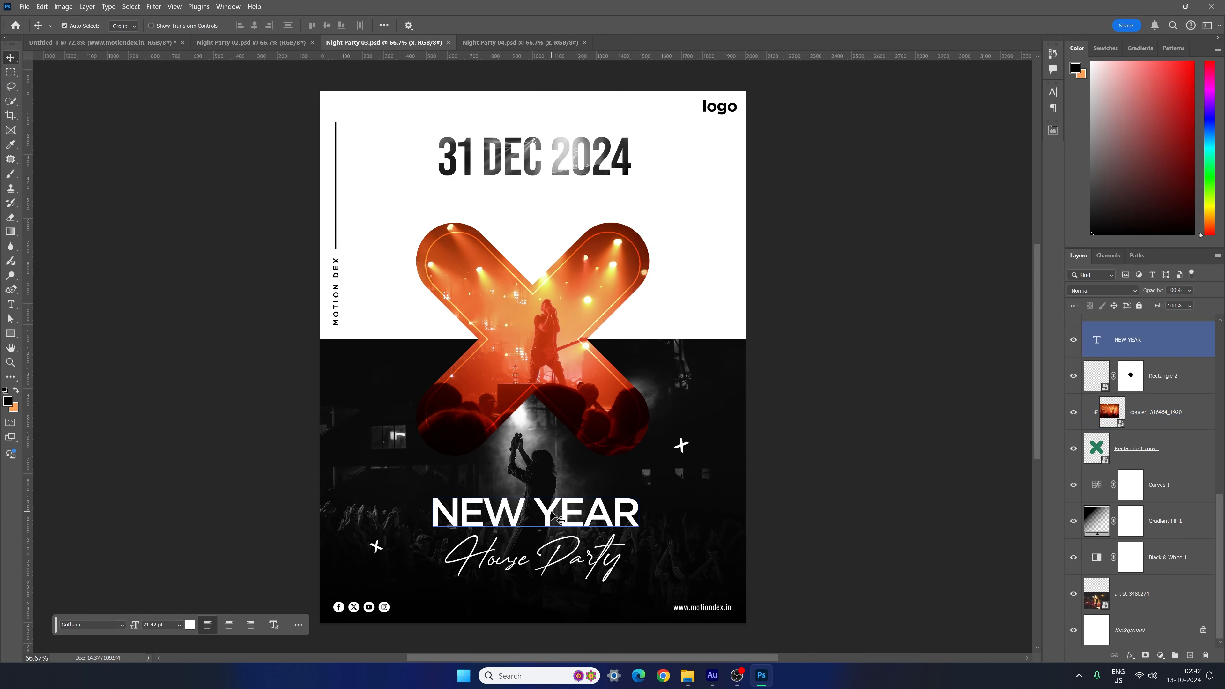
click(556, 530)
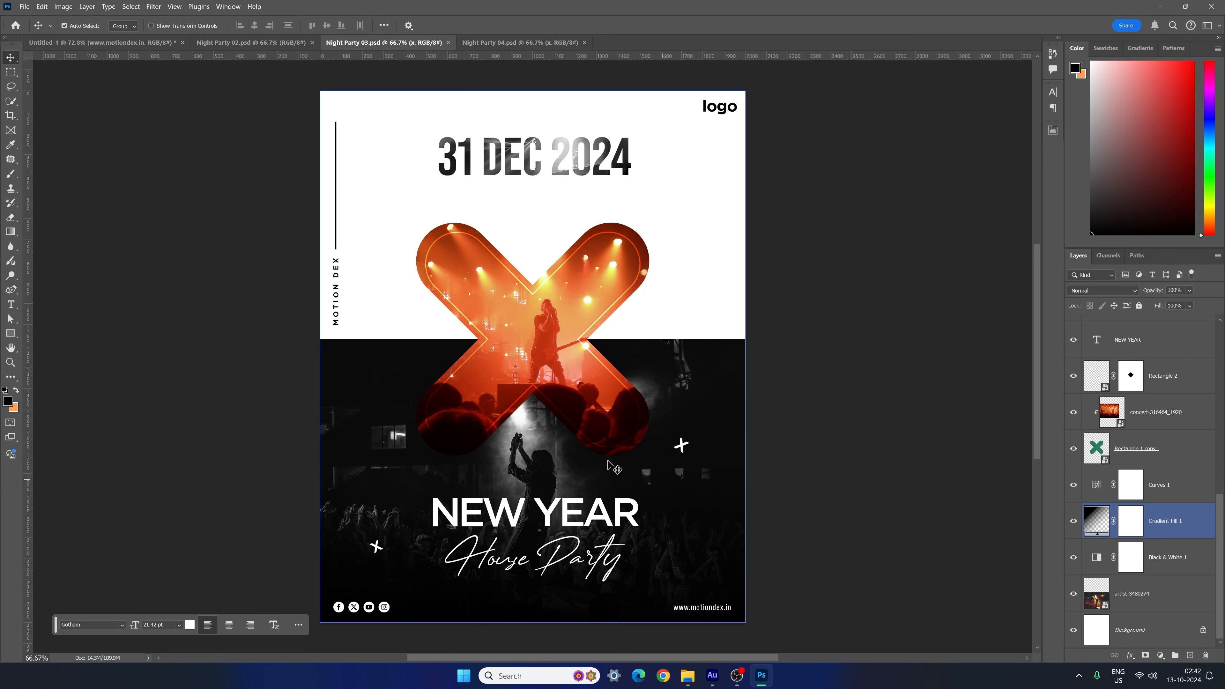
click(579, 422)
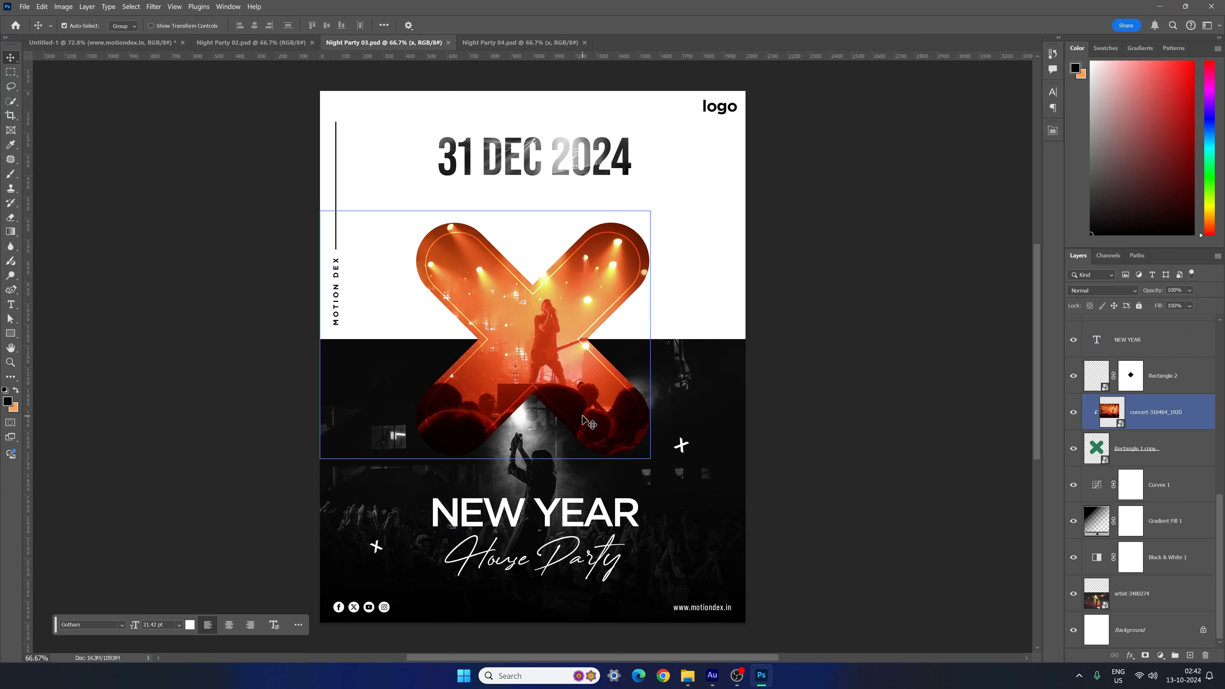
click(714, 607)
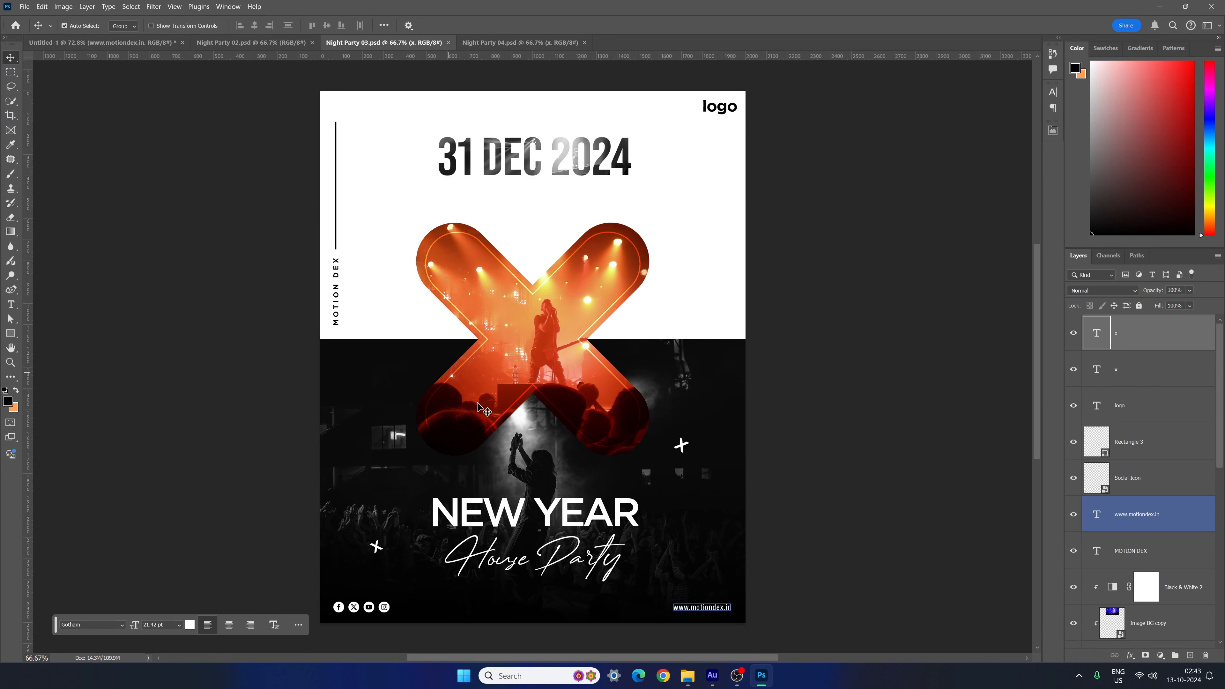
click(581, 389)
click(632, 497)
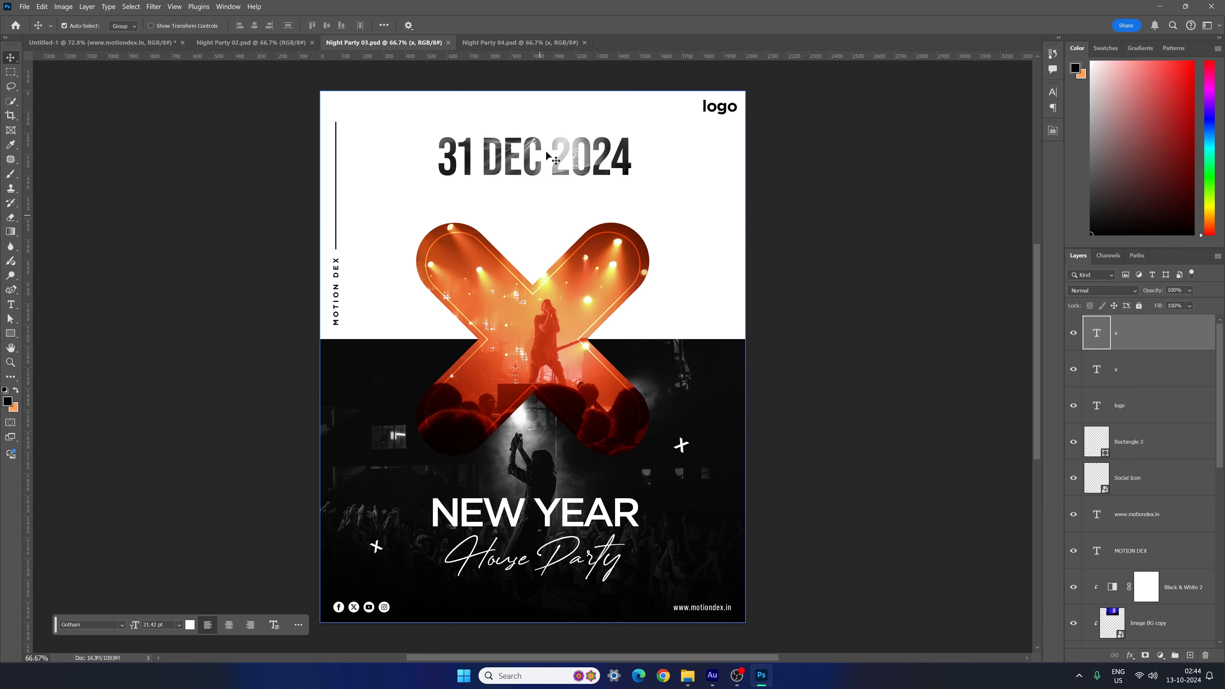
- Compare the music show layout in Night Party 04.psd with Night Party 03.psd, and return to the Untitled-1 poster
click(501, 44)
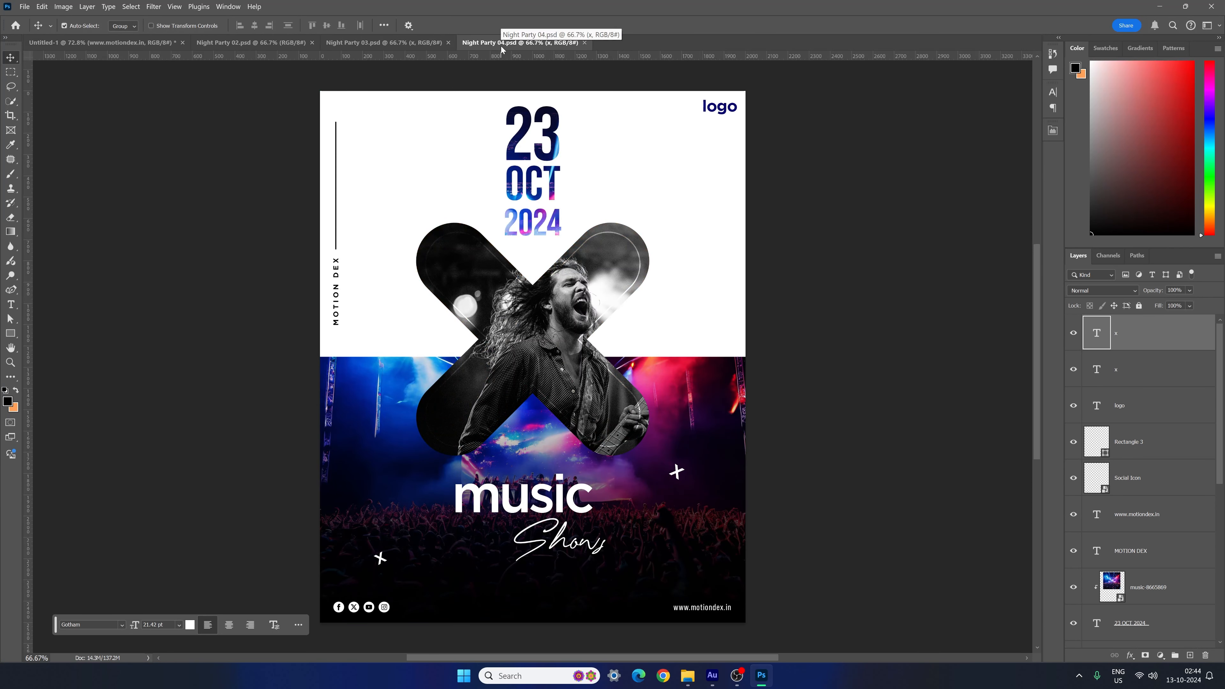
click(385, 43)
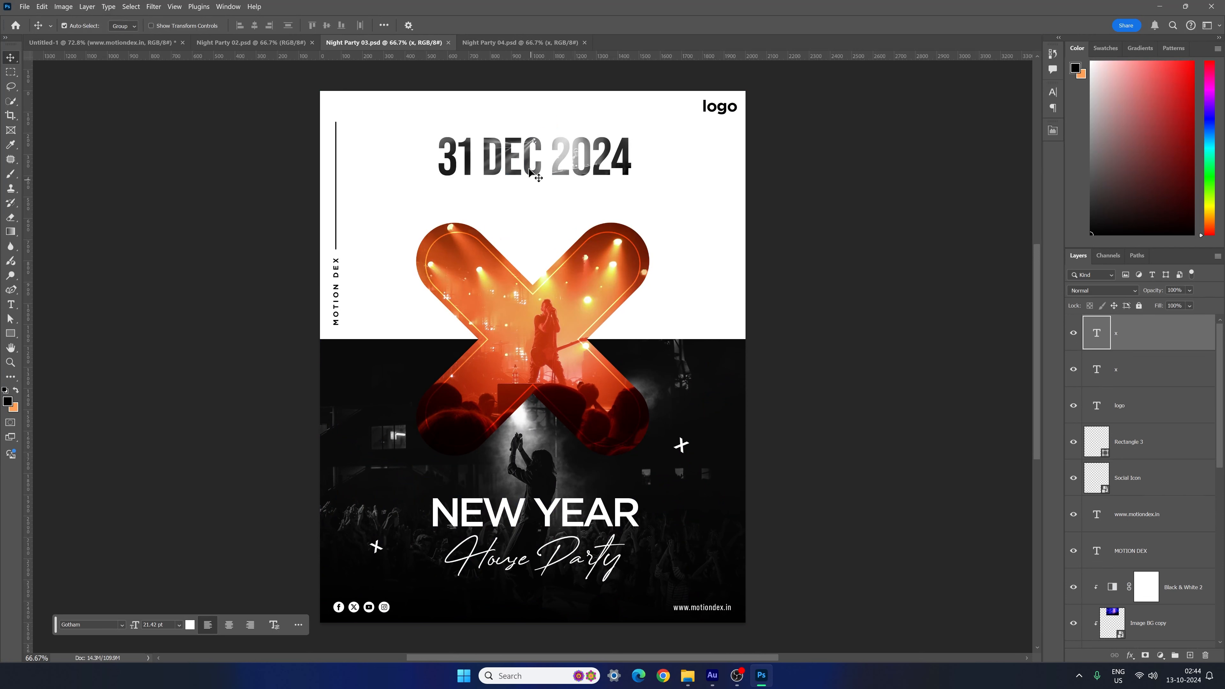
click(512, 43)
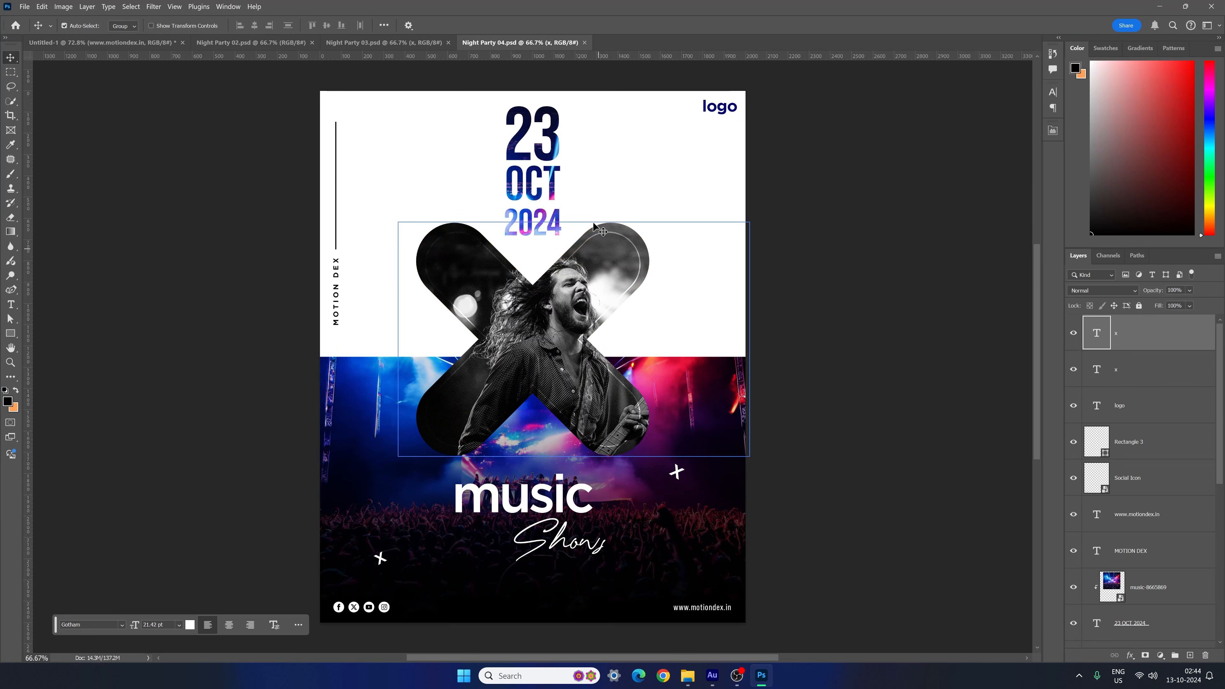
click(545, 197)
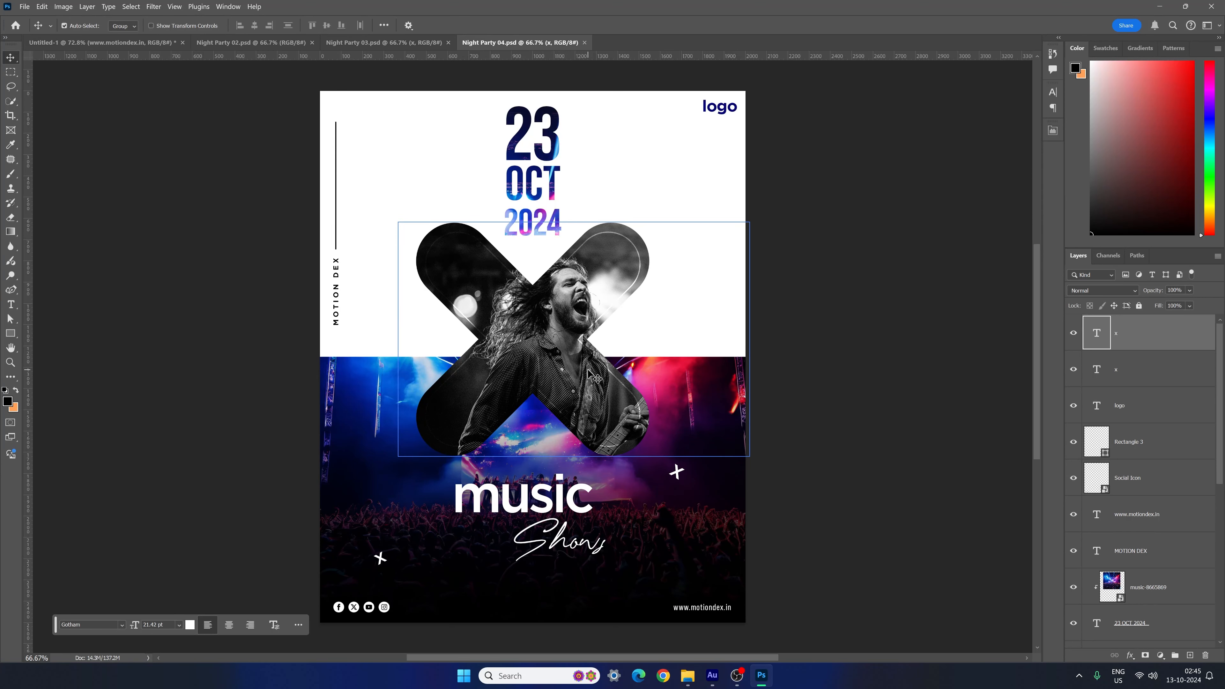
key(ctrl+Tab)
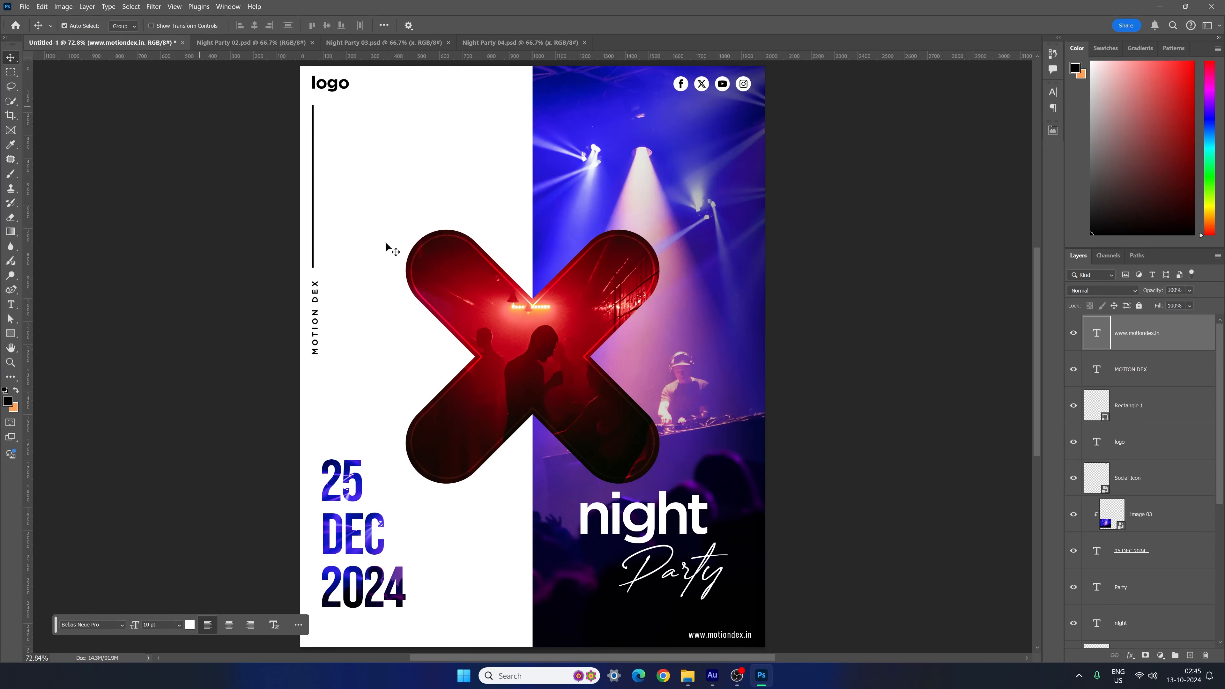